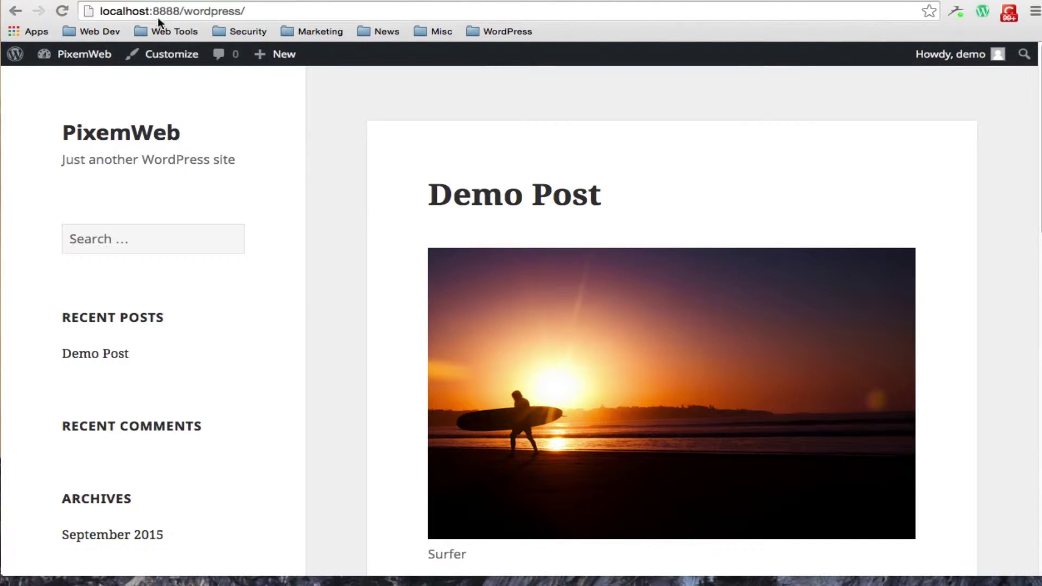
Go to the site's dashboard, start adding a new plugin and search the plugin directory for "yoast seo".
{"action": "mouse_move", "coordinate": [94, 61]}
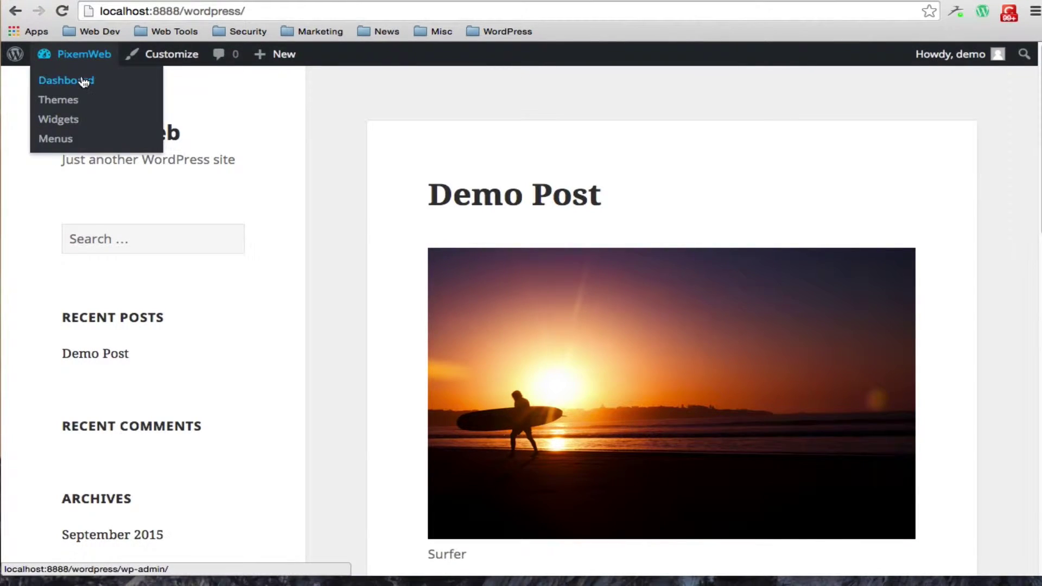
{"action": "left_click", "coordinate": [83, 79]}
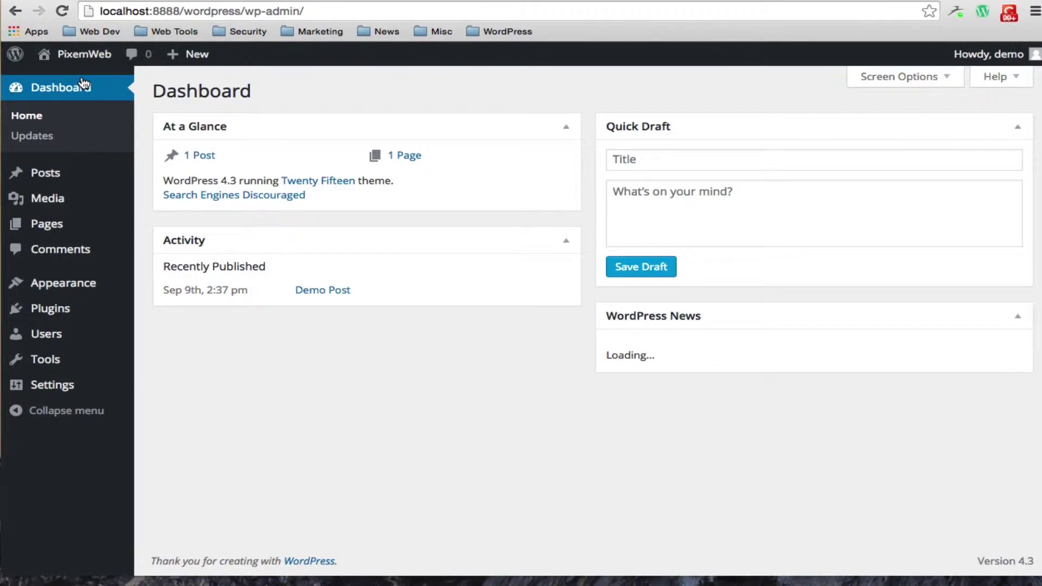
{"action": "mouse_move", "coordinate": [86, 310]}
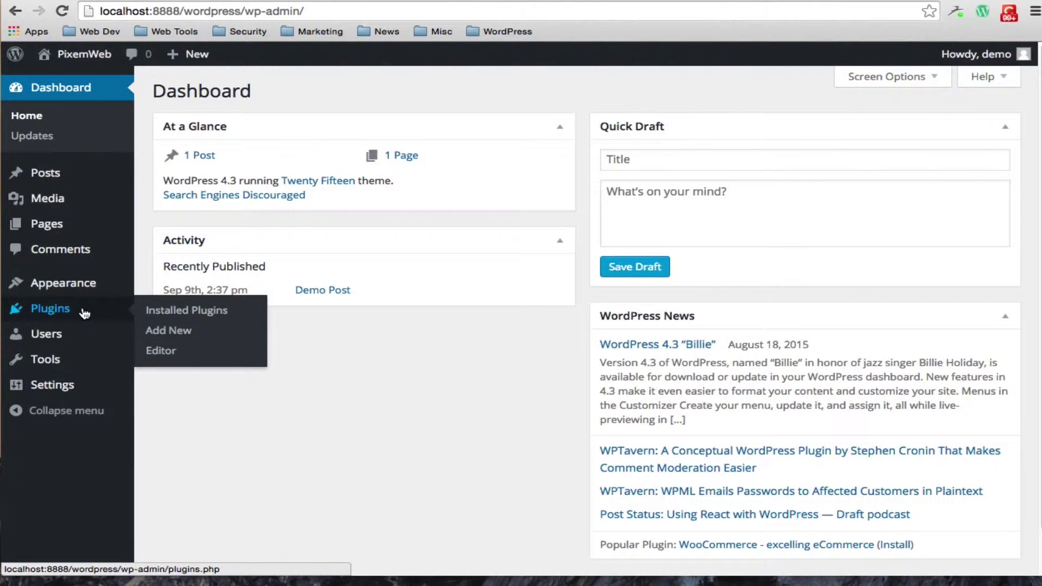
{"action": "left_click", "coordinate": [182, 336]}
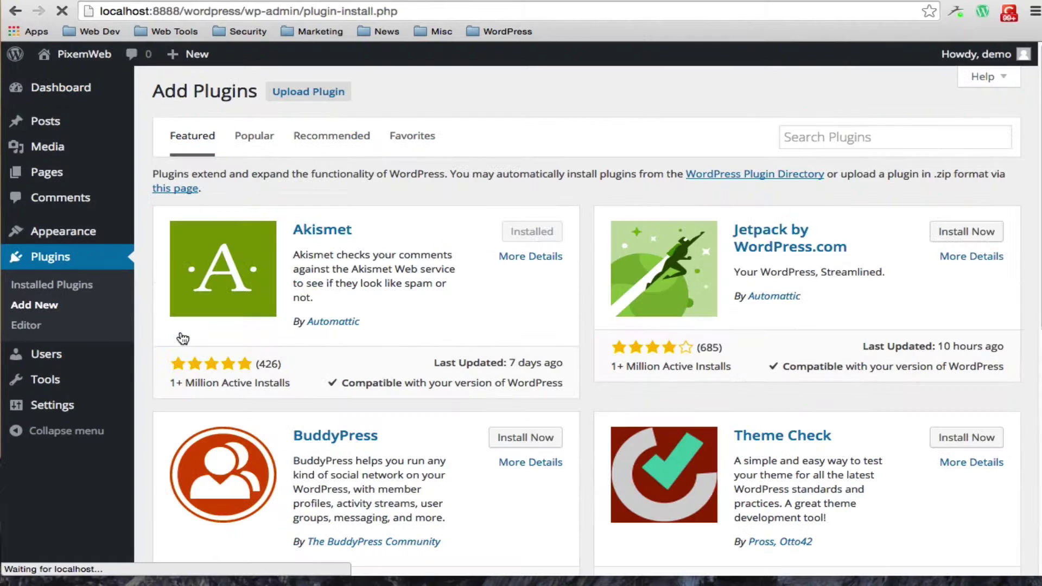
{"action": "left_click", "coordinate": [811, 132]}
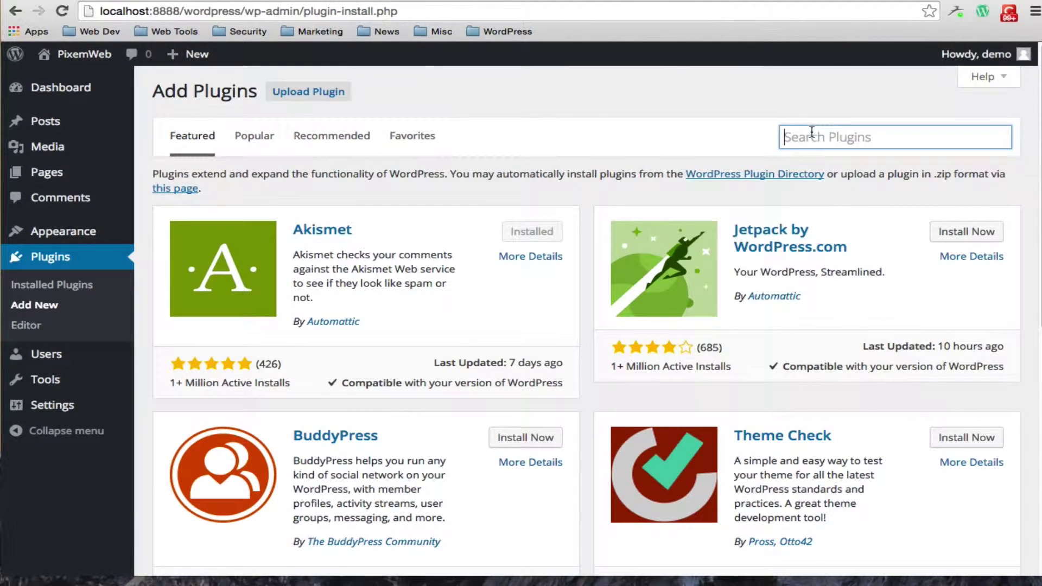
{"action": "type", "text": "yoast"}
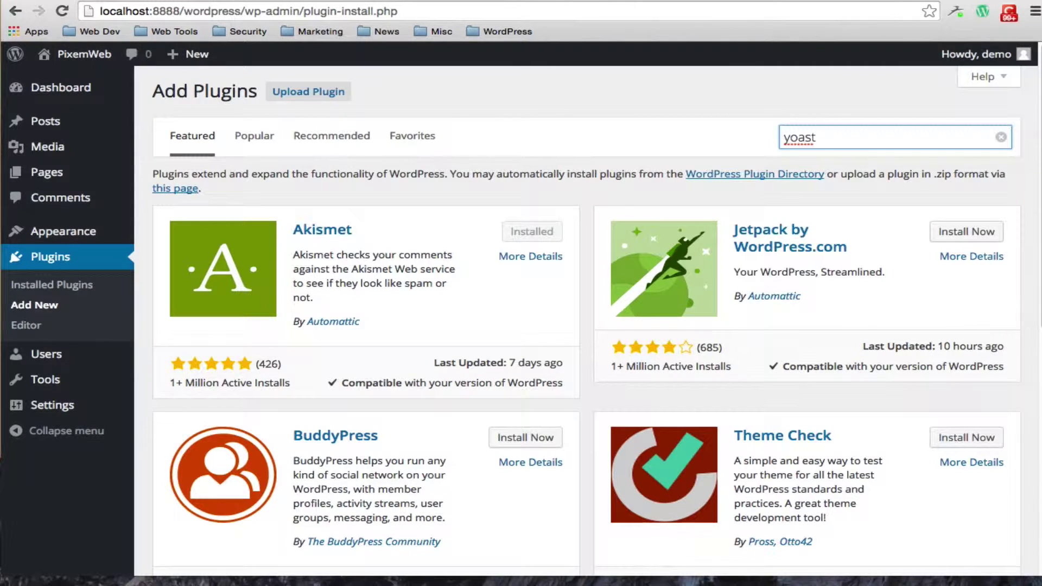
{"action": "type", "text": " seo"}
{"action": "key", "text": "Return"}
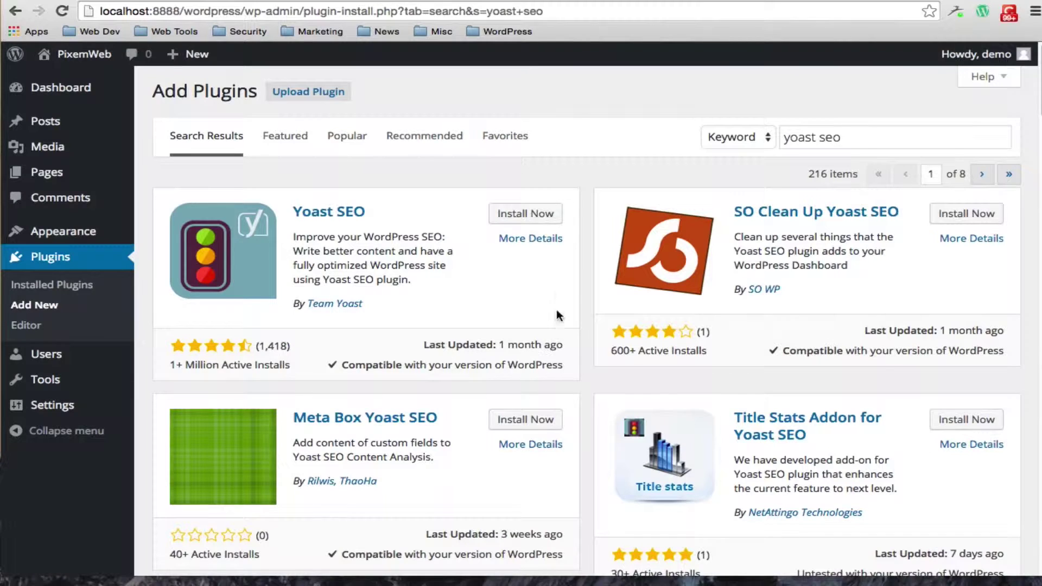
Install and activate the Yoast SEO plugin by Team Yoast, then dismiss its introduction tour offer.
{"action": "left_click", "coordinate": [536, 215]}
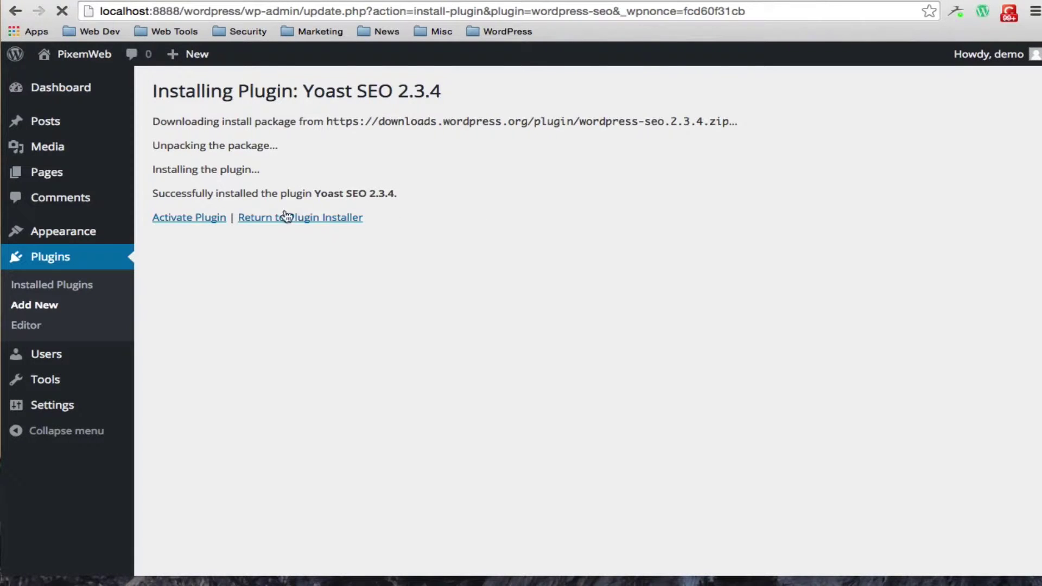
{"action": "left_click", "coordinate": [203, 219]}
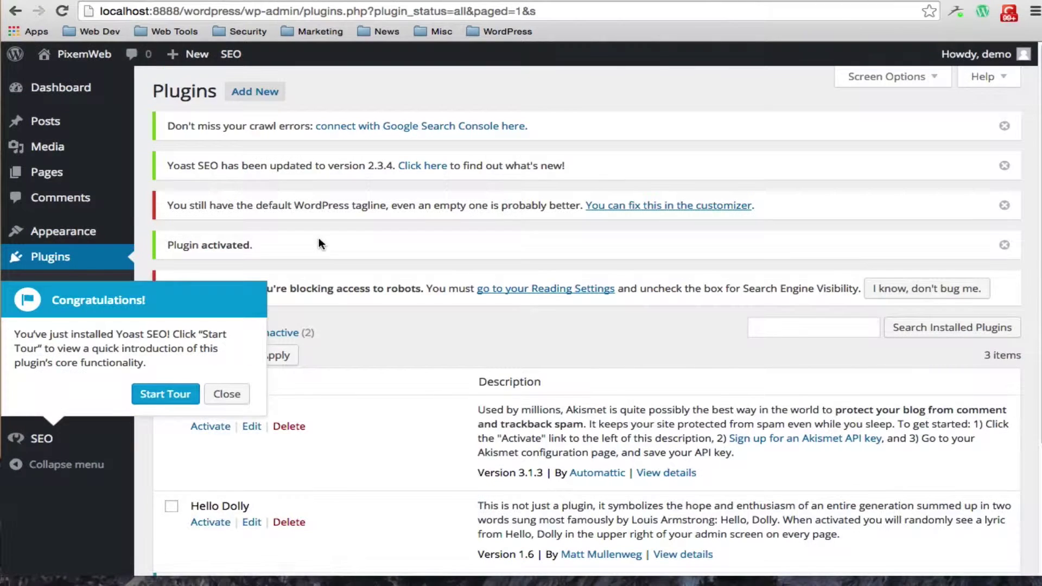
{"action": "left_click", "coordinate": [218, 399]}
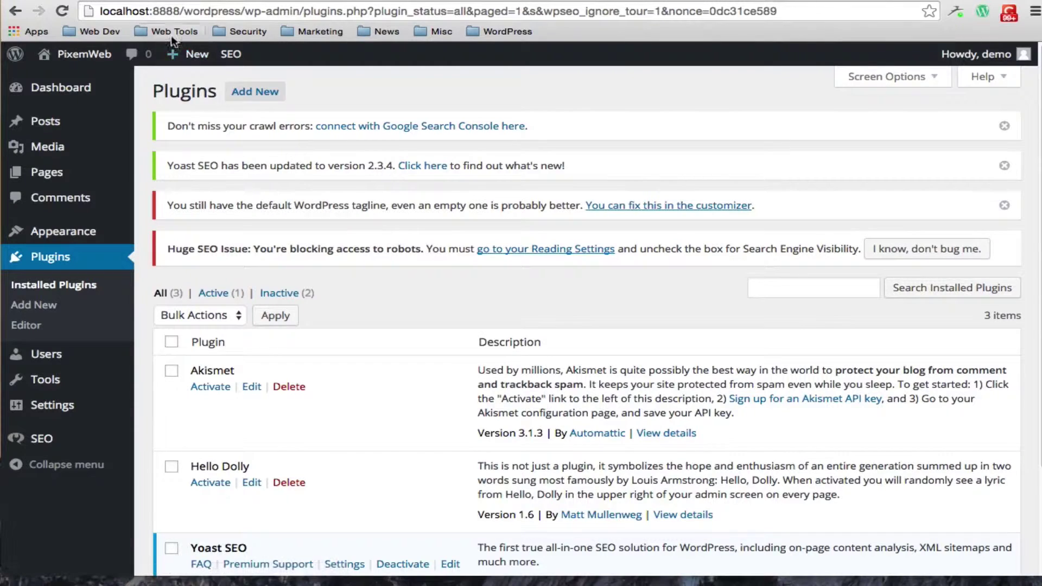
Dismiss the tagline, version update, crawl error and search engine blocking notices above the plugin list.
{"action": "left_click", "coordinate": [1003, 205]}
{"action": "left_click", "coordinate": [1003, 166]}
{"action": "left_click", "coordinate": [1004, 127]}
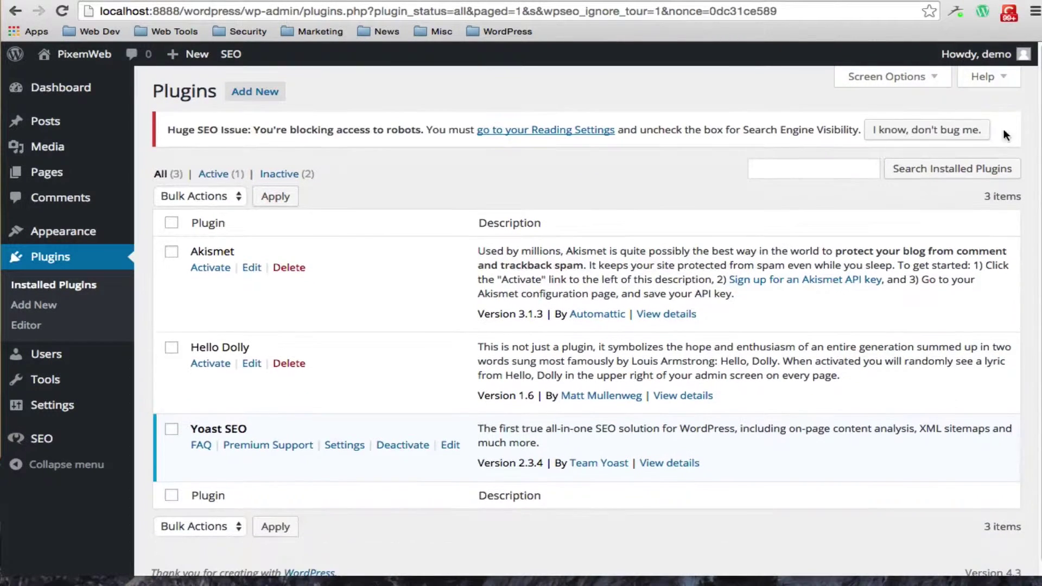
{"action": "left_click", "coordinate": [928, 129]}
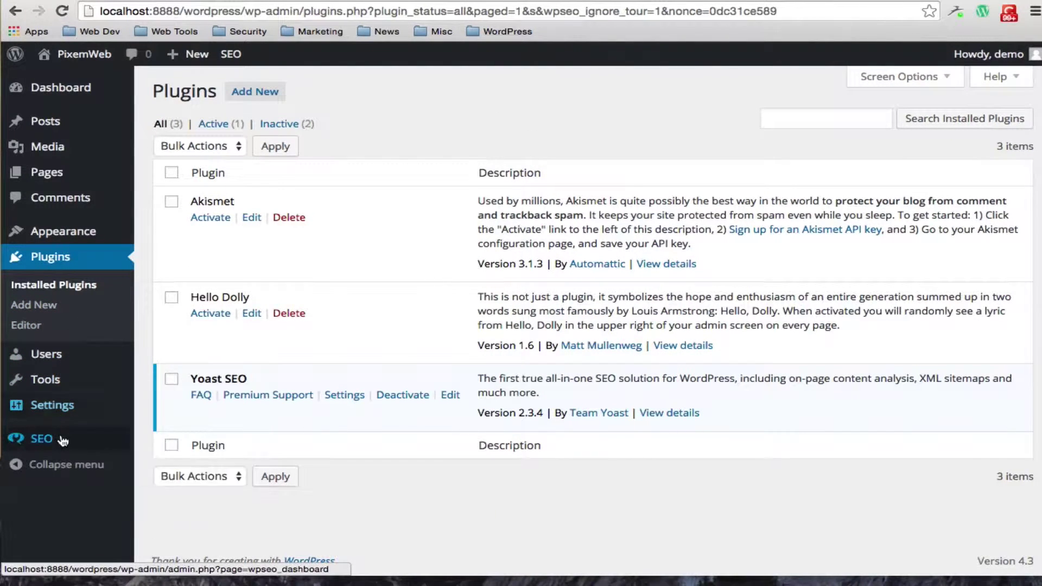
Review Yoast SEO's general settings for site info, webmaster tools and security, and save them with the advanced meta box part disabled.
{"action": "mouse_move", "coordinate": [61, 442]}
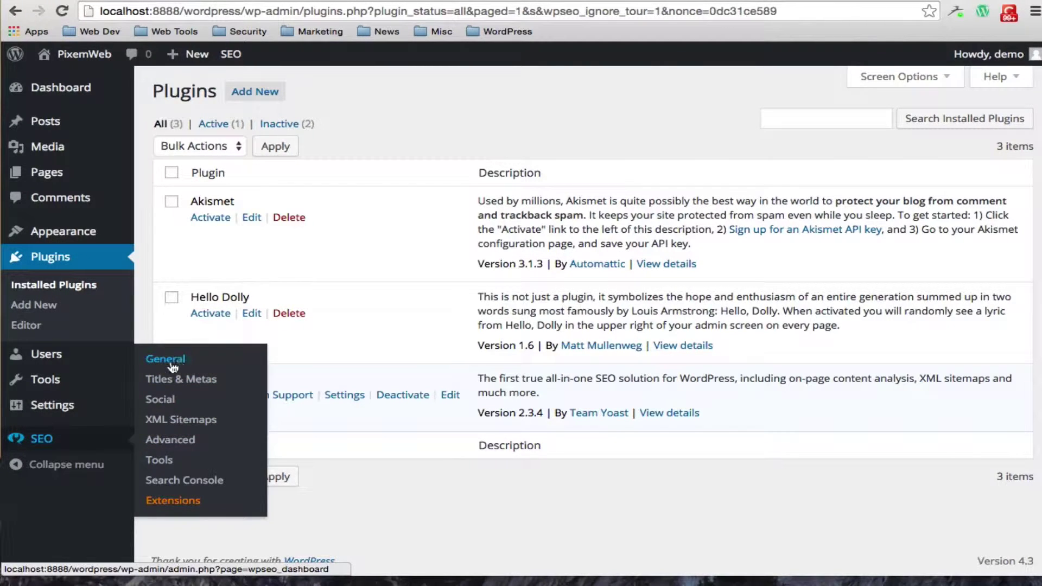
{"action": "left_click", "coordinate": [49, 436]}
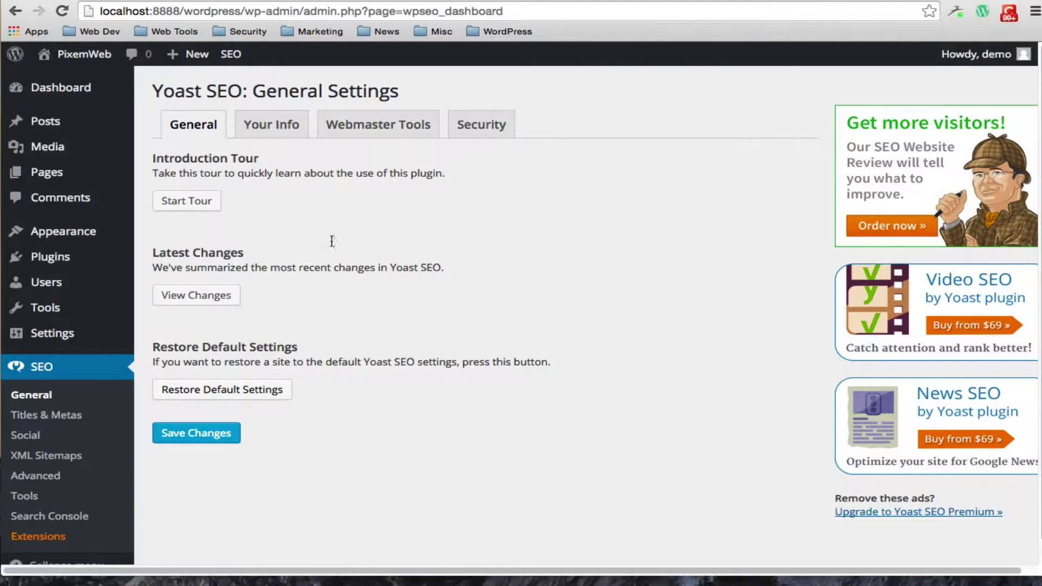
{"action": "left_click", "coordinate": [276, 126]}
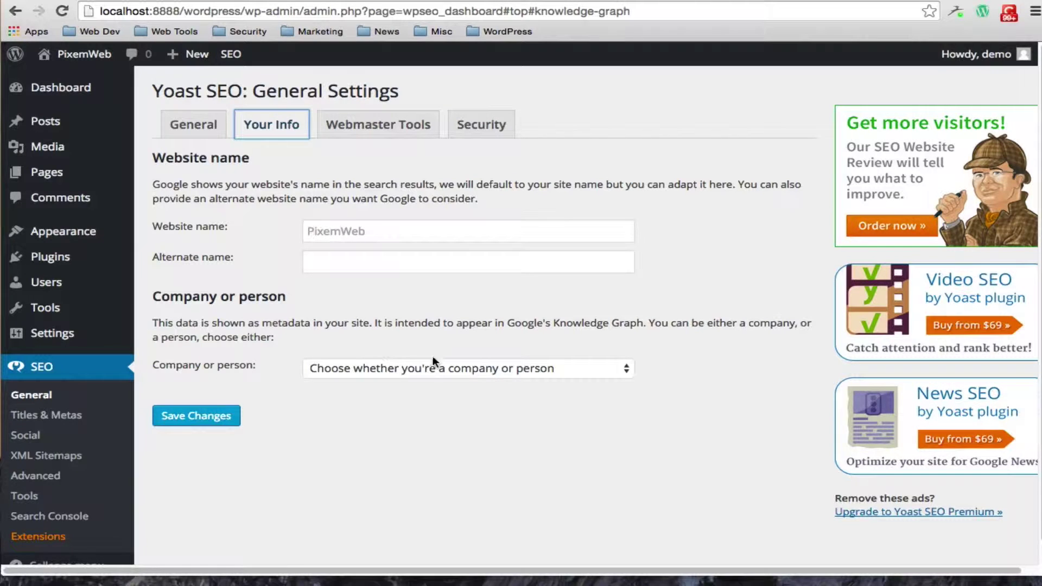
{"action": "left_click", "coordinate": [374, 129]}
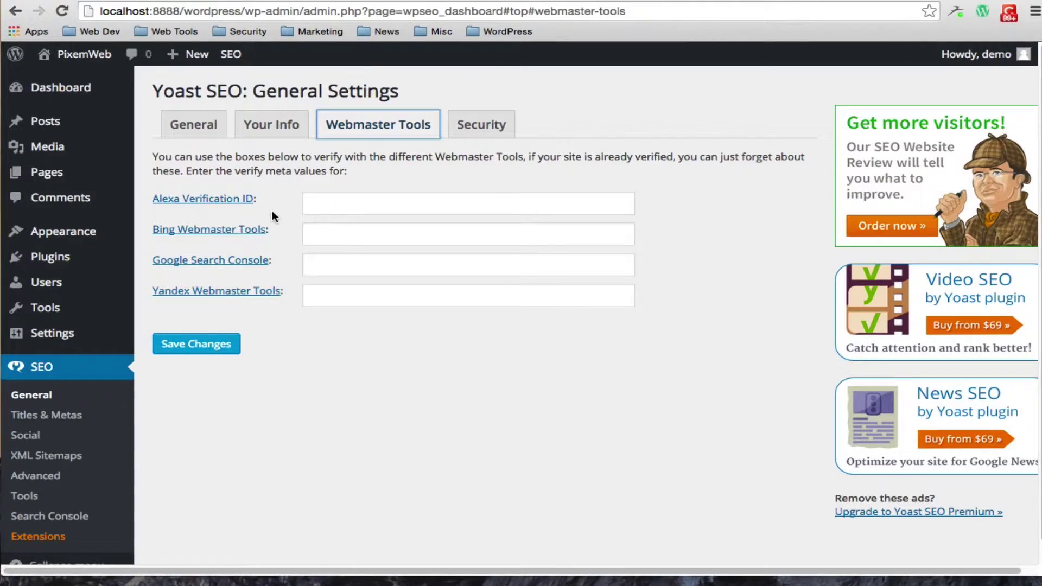
{"action": "left_click", "coordinate": [482, 129]}
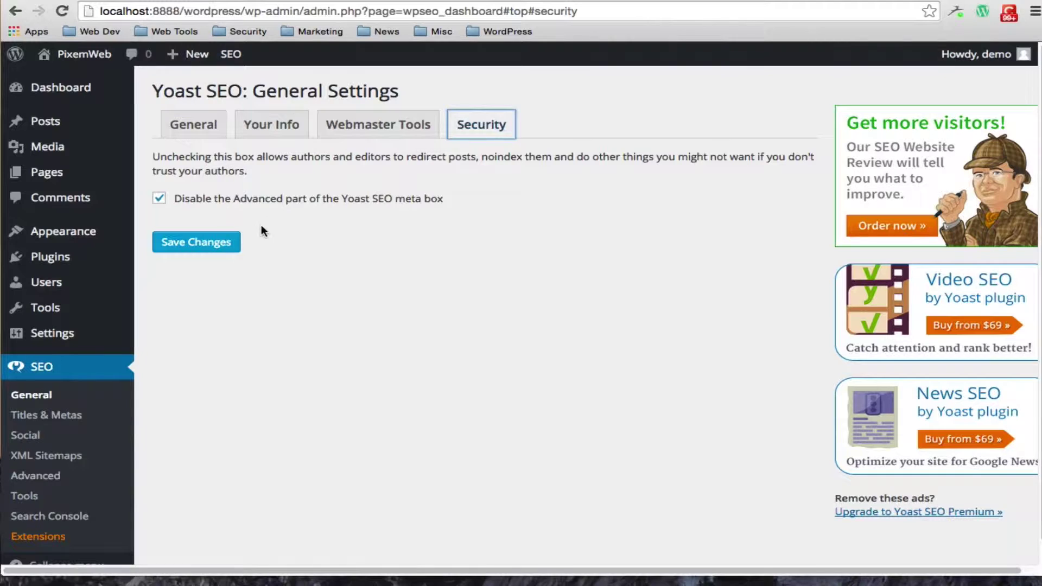
{"action": "left_click", "coordinate": [203, 247]}
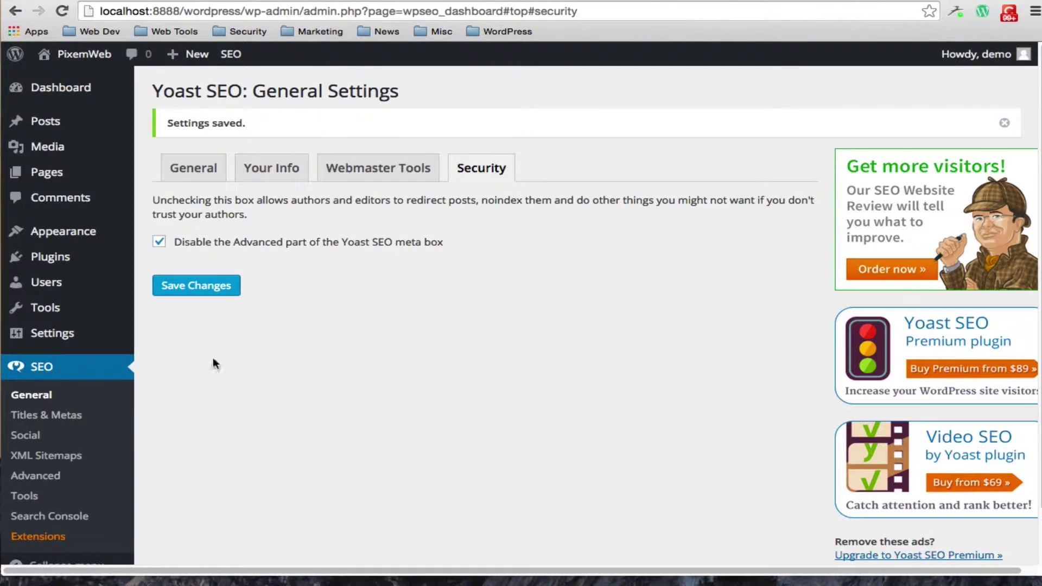
Examine Yoast SEO's Titles & Metas settings for the title separator, the homepage templates, and the posts, pages and media templates.
{"action": "left_click", "coordinate": [71, 418]}
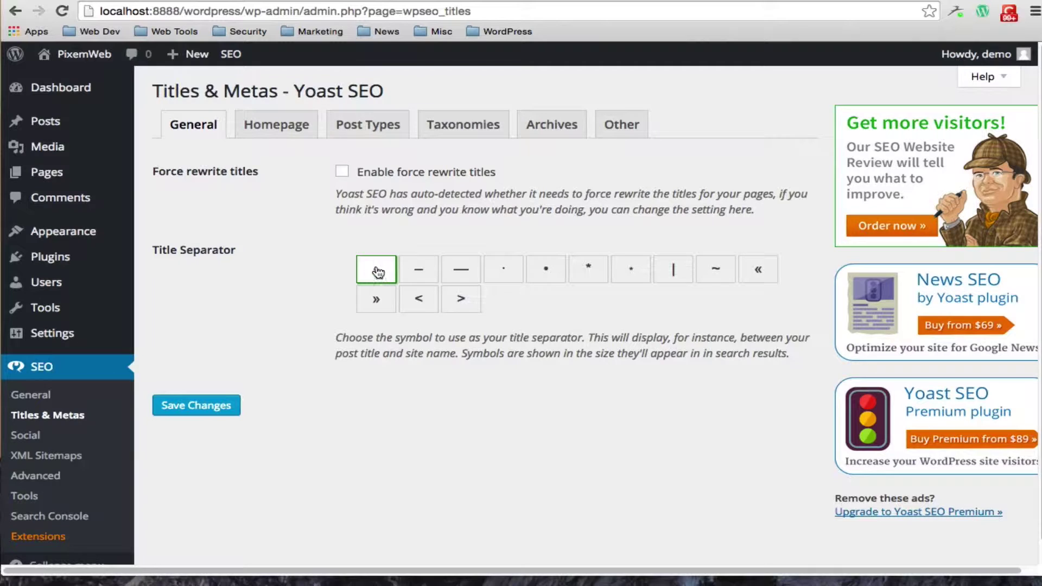
{"action": "left_click", "coordinate": [278, 128]}
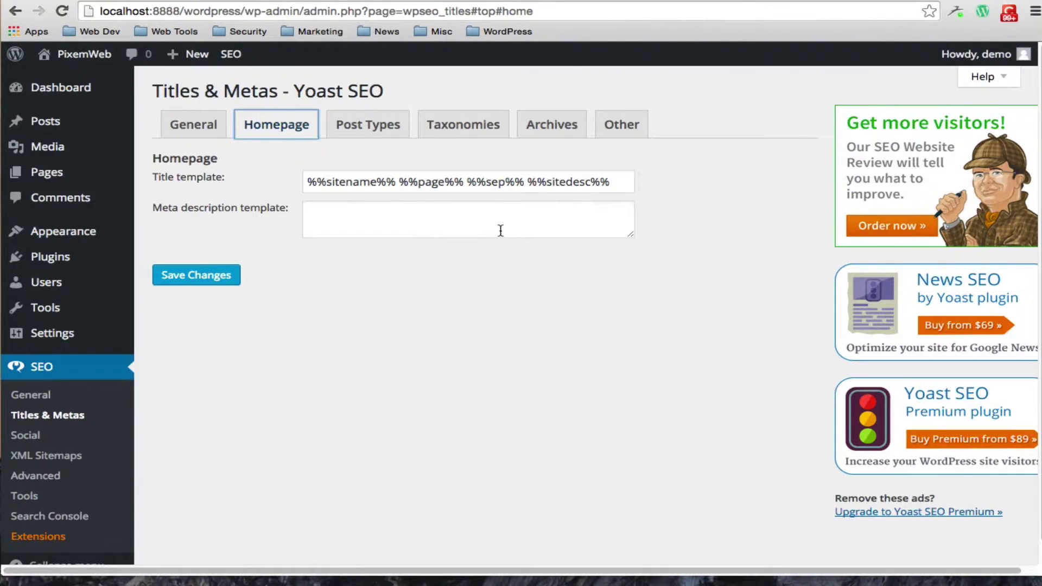
{"action": "left_click", "coordinate": [361, 128]}
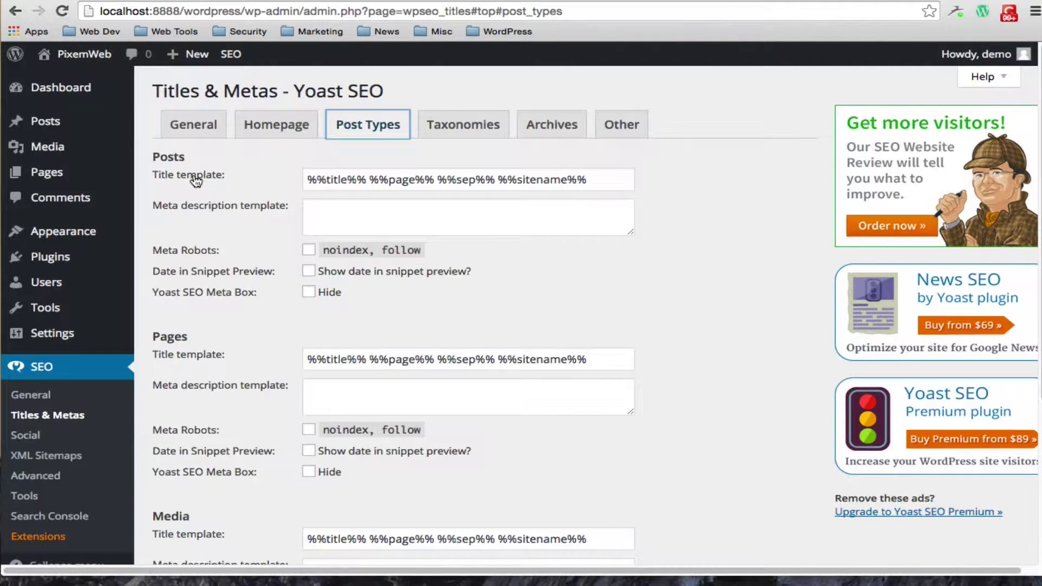
{"action": "scroll", "coordinate": [196, 181], "scroll_direction": "down", "scroll_amount": 5}
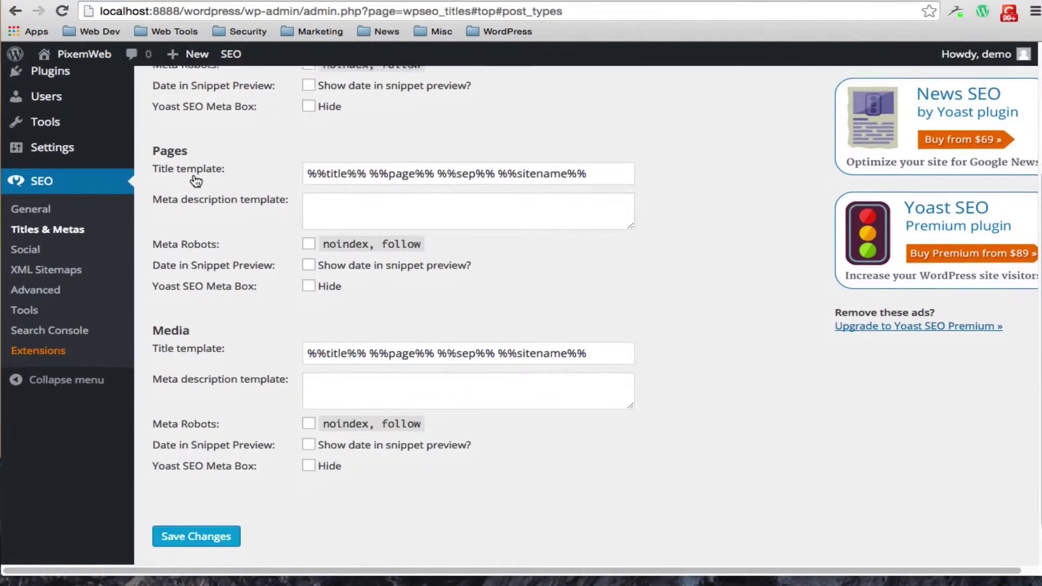
{"action": "scroll", "coordinate": [196, 181], "scroll_direction": "up", "scroll_amount": 5}
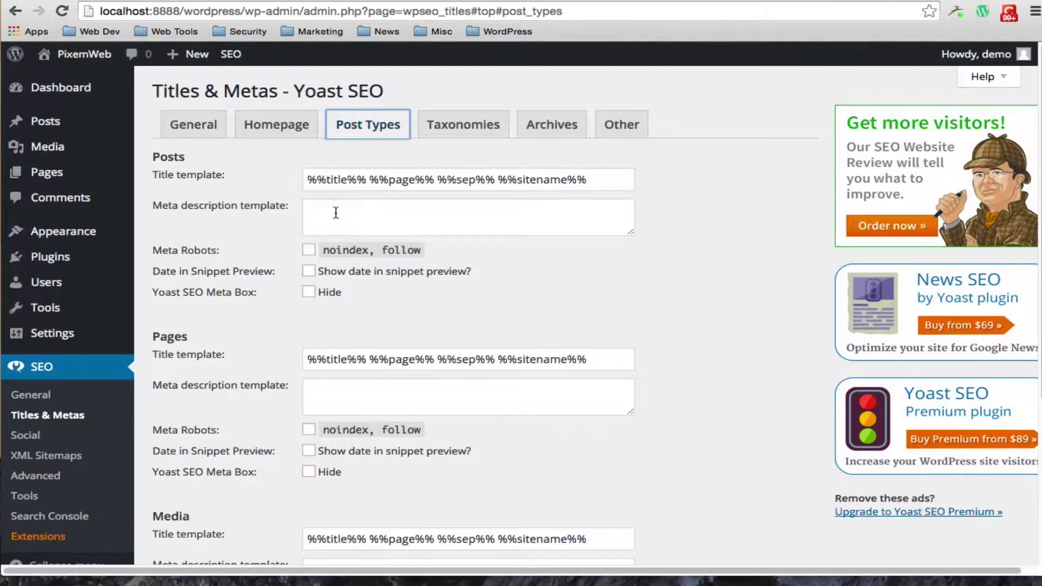
{"action": "scroll", "coordinate": [255, 271], "scroll_direction": "down", "scroll_amount": 2}
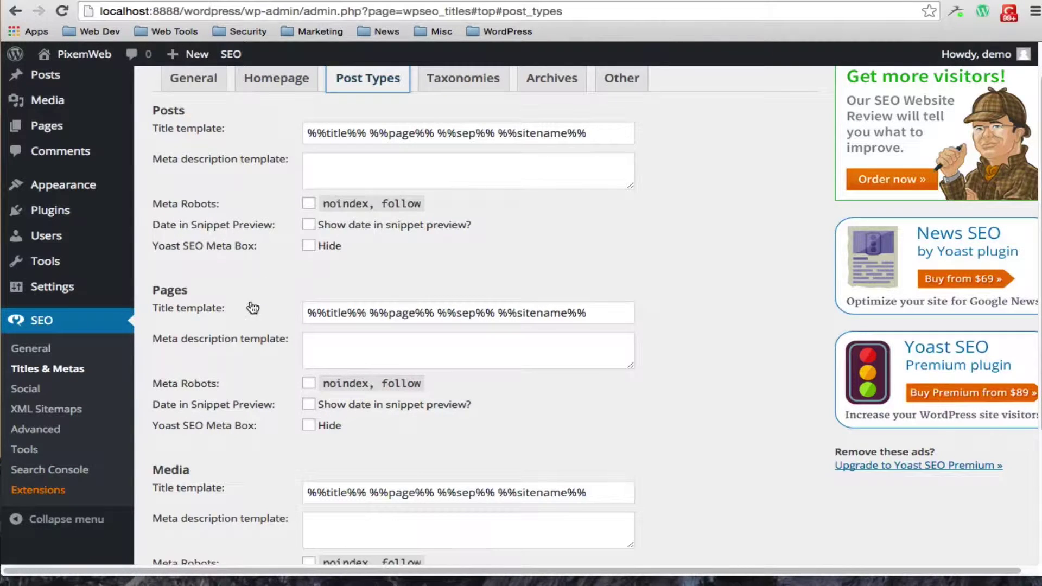
{"action": "scroll", "coordinate": [251, 308], "scroll_direction": "down", "scroll_amount": 1}
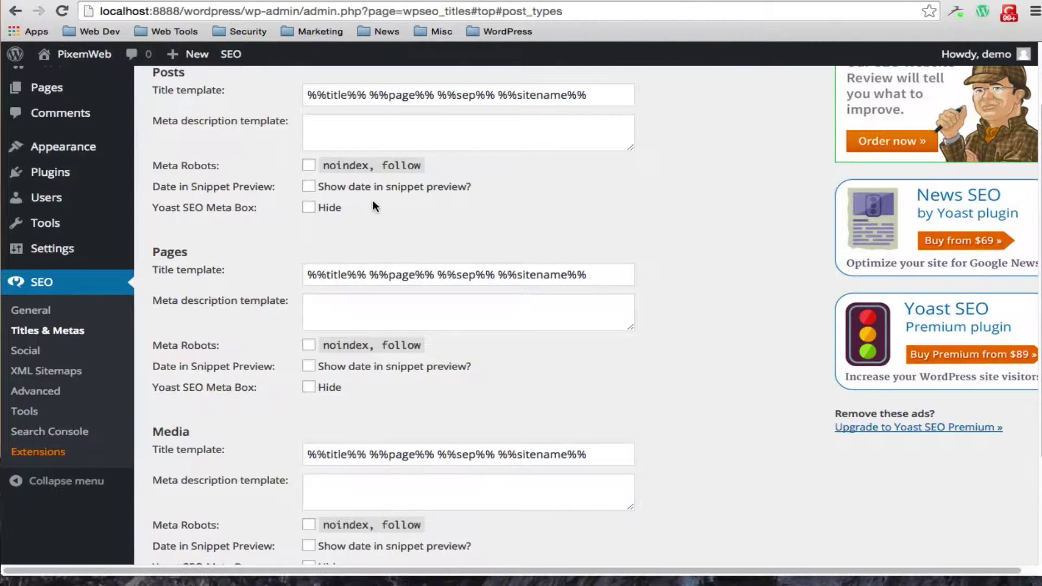
{"action": "scroll", "coordinate": [367, 237], "scroll_direction": "down", "scroll_amount": 3}
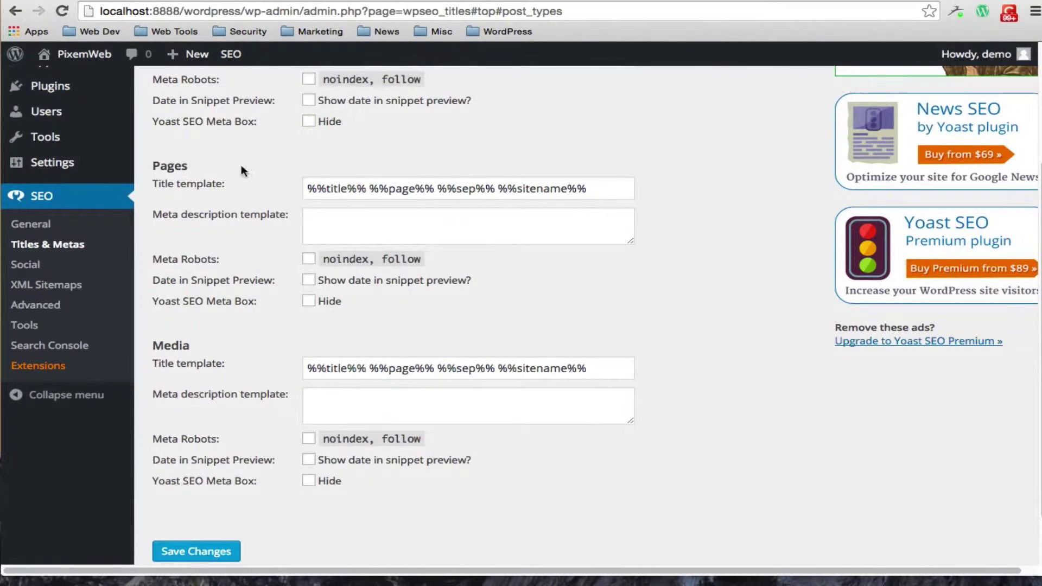
{"action": "scroll", "coordinate": [271, 152], "scroll_direction": "up", "scroll_amount": 4}
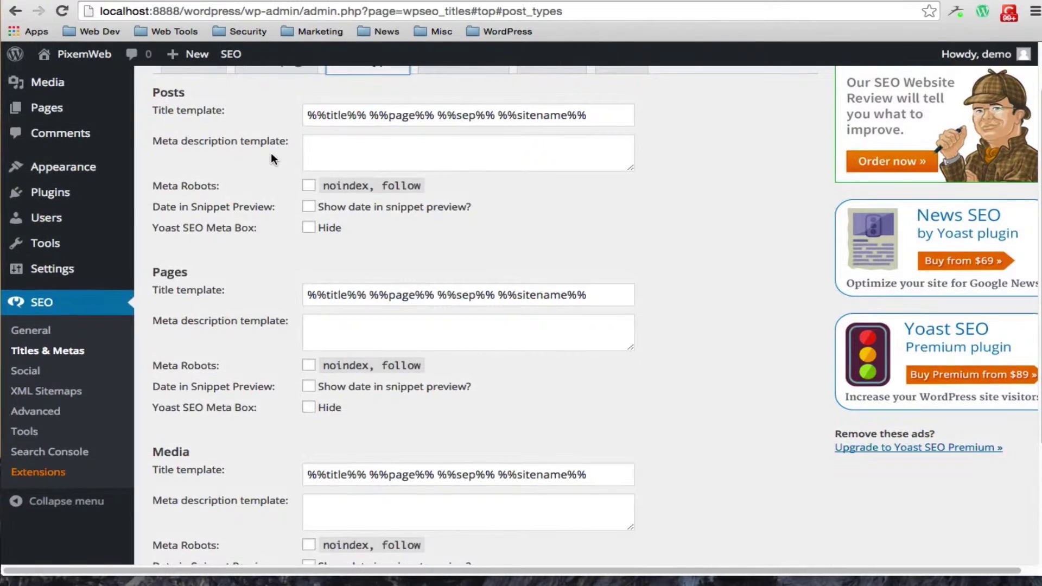
{"action": "scroll", "coordinate": [271, 155], "scroll_direction": "down", "scroll_amount": 2}
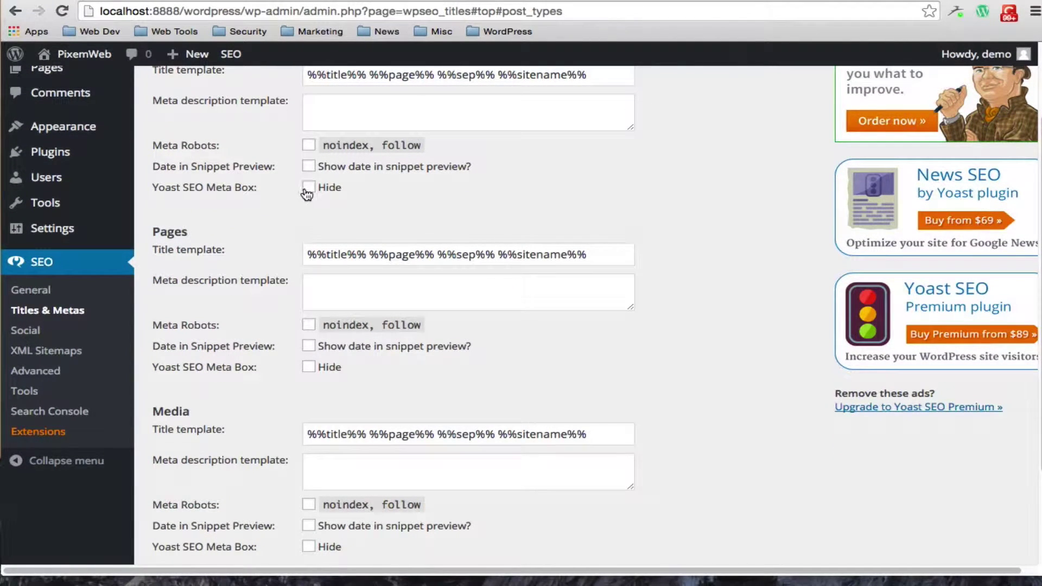
{"action": "scroll", "coordinate": [270, 220], "scroll_direction": "down", "scroll_amount": 1}
{"action": "scroll", "coordinate": [271, 224], "scroll_direction": "down", "scroll_amount": 5}
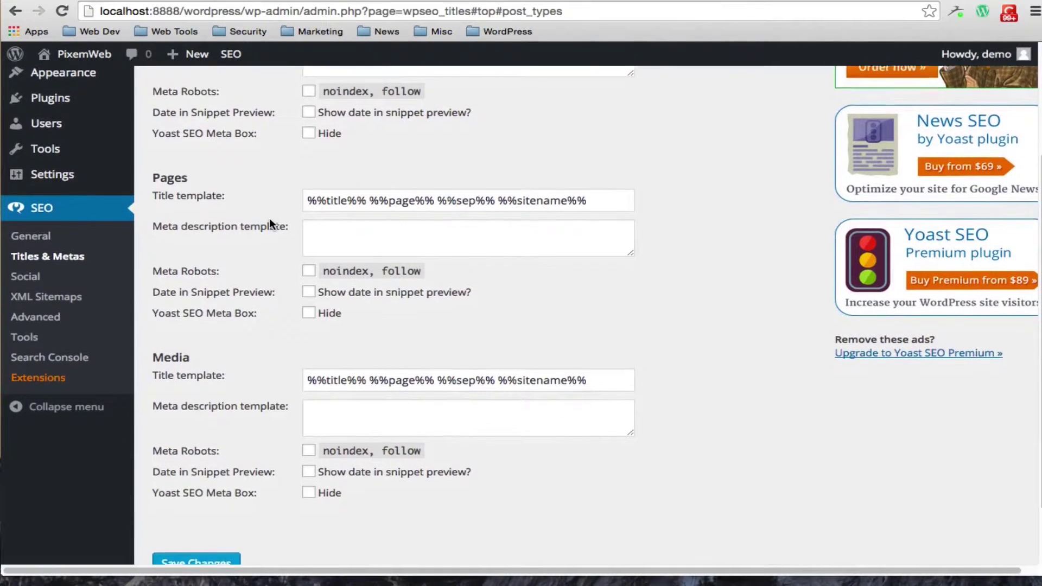
{"action": "scroll", "coordinate": [271, 223], "scroll_direction": "down", "scroll_amount": 1}
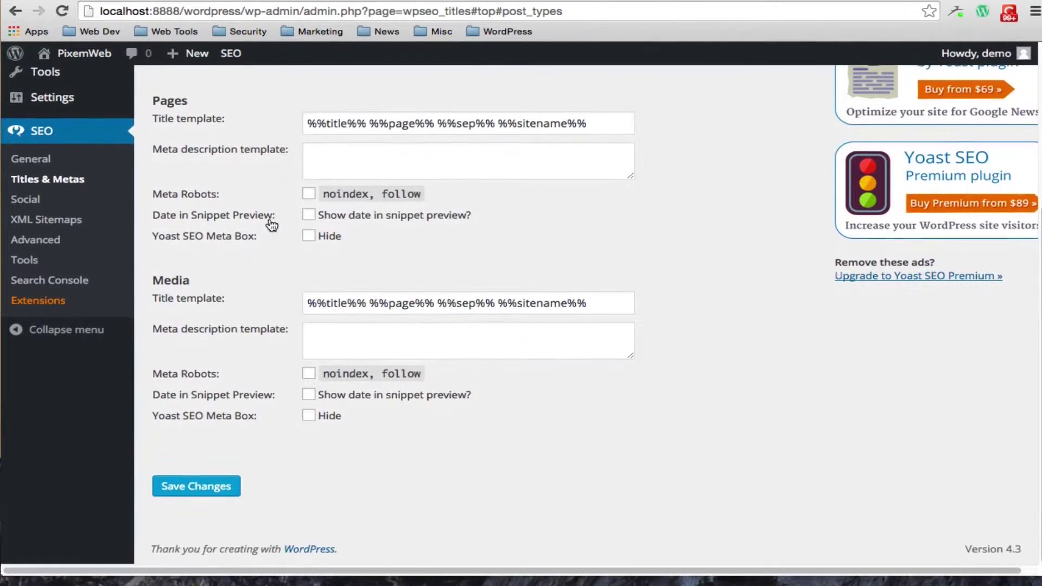
{"action": "scroll", "coordinate": [261, 336], "scroll_direction": "up", "scroll_amount": 2}
{"action": "scroll", "coordinate": [261, 337], "scroll_direction": "up", "scroll_amount": 10}
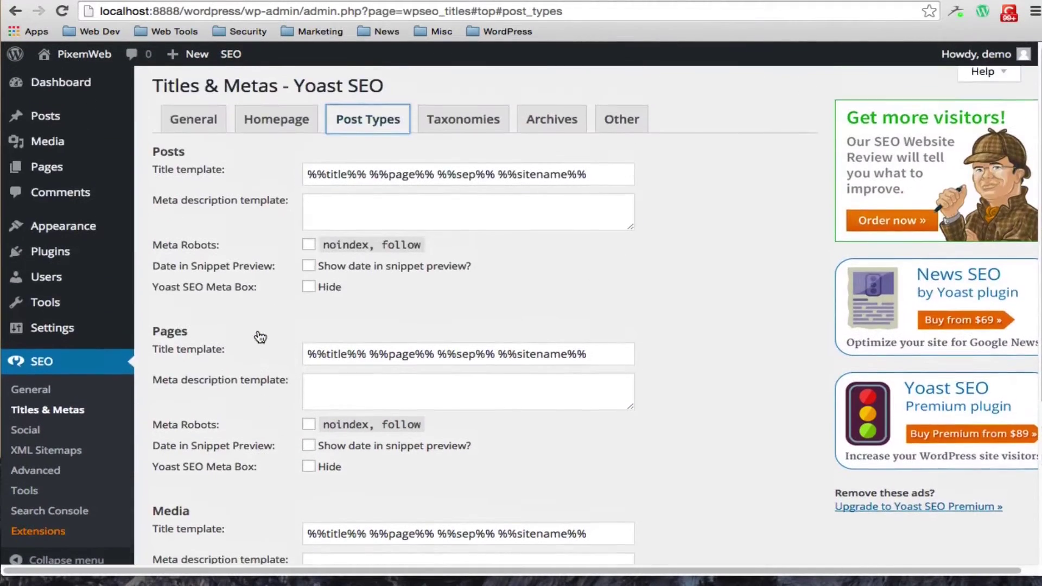
Examine the title and meta settings for categories, tags and formats, and open the archive settings.
{"action": "left_click", "coordinate": [447, 129]}
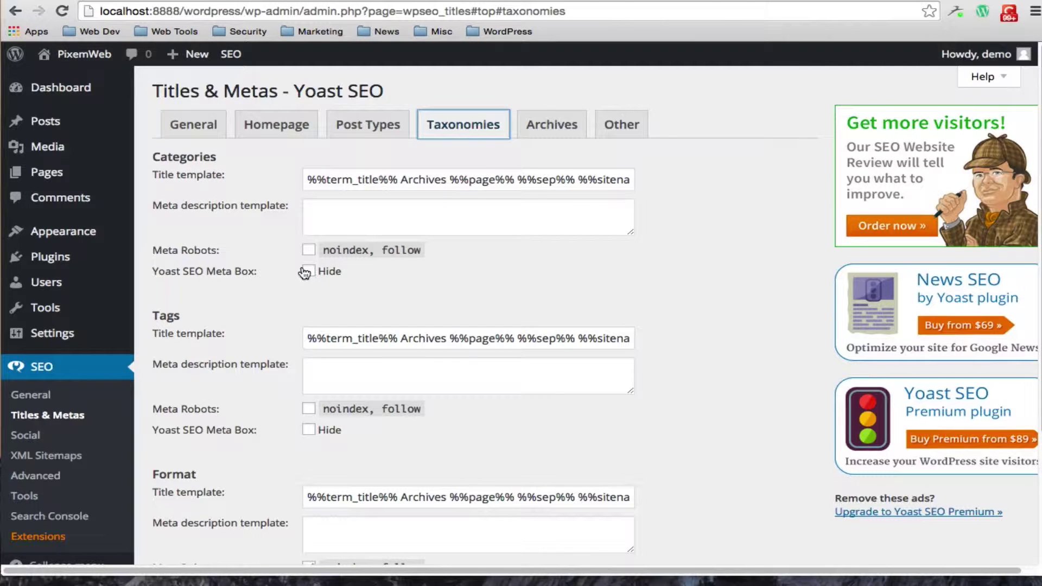
{"action": "scroll", "coordinate": [257, 306], "scroll_direction": "down", "scroll_amount": 3}
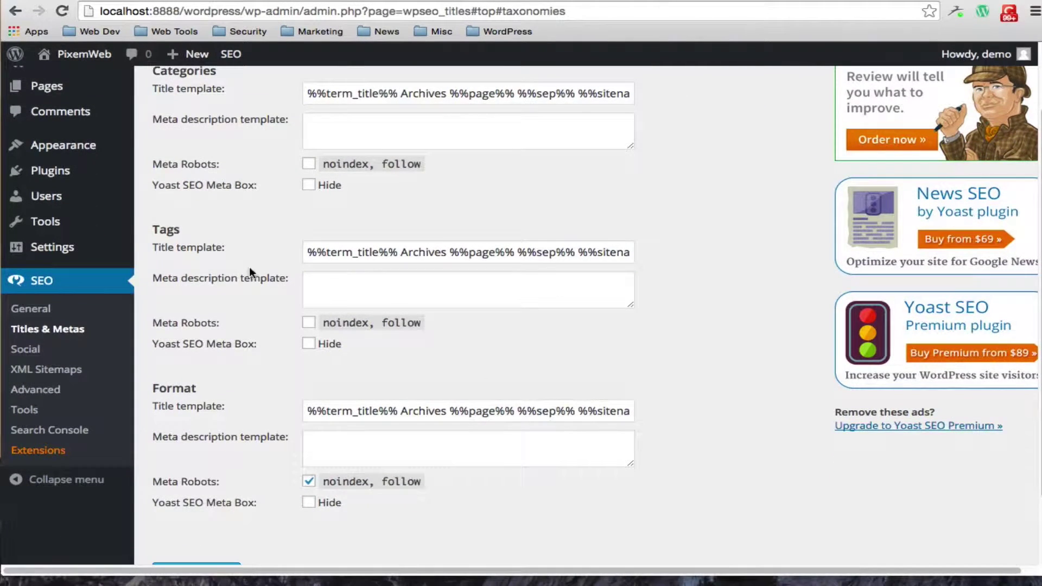
{"action": "scroll", "coordinate": [239, 352], "scroll_direction": "down", "scroll_amount": 3}
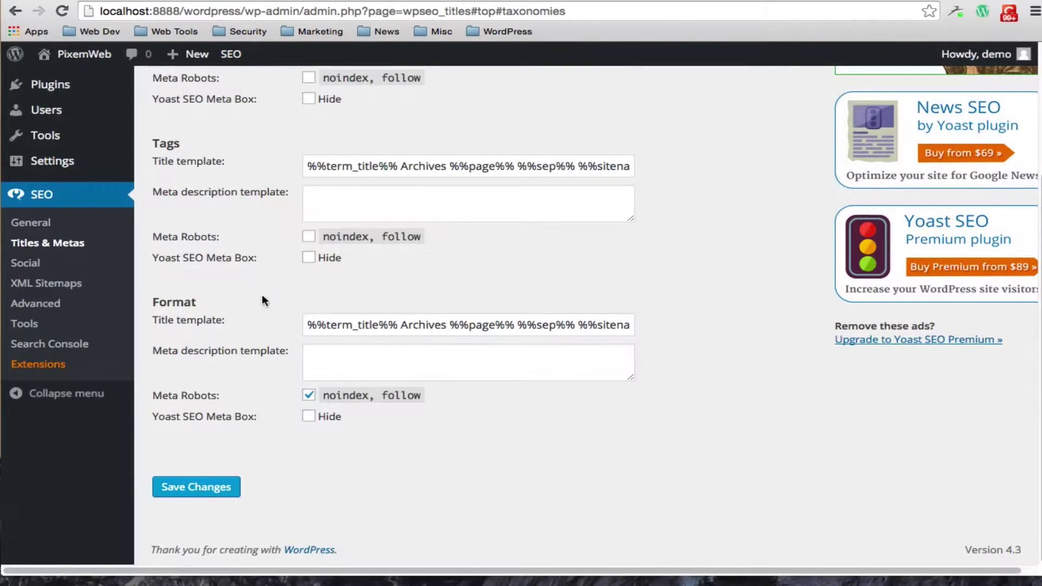
{"action": "scroll", "coordinate": [262, 282], "scroll_direction": "up", "scroll_amount": 6}
{"action": "left_click", "coordinate": [540, 123]}
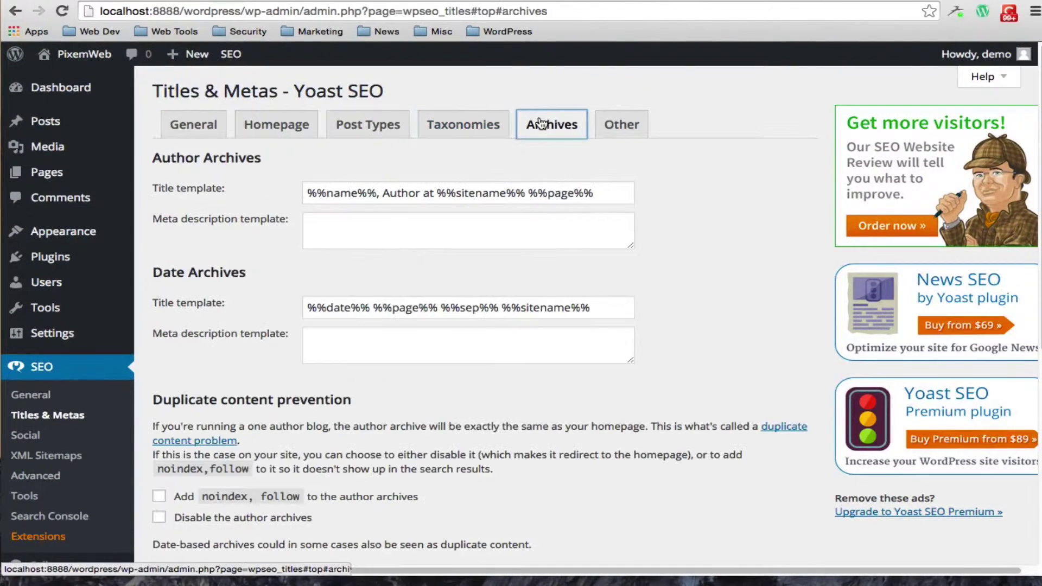
Add noindex, follow to the author archives under duplicate content prevention and save the archive settings.
{"action": "scroll", "coordinate": [263, 263], "scroll_direction": "down", "scroll_amount": 1}
{"action": "scroll", "coordinate": [264, 265], "scroll_direction": "down", "scroll_amount": 1}
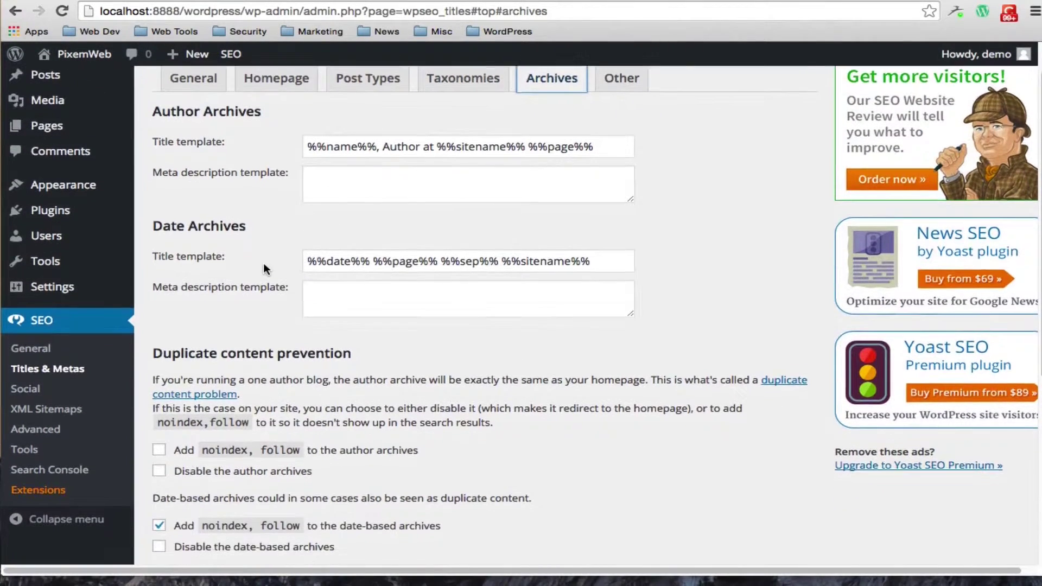
{"action": "scroll", "coordinate": [264, 266], "scroll_direction": "up", "scroll_amount": 2}
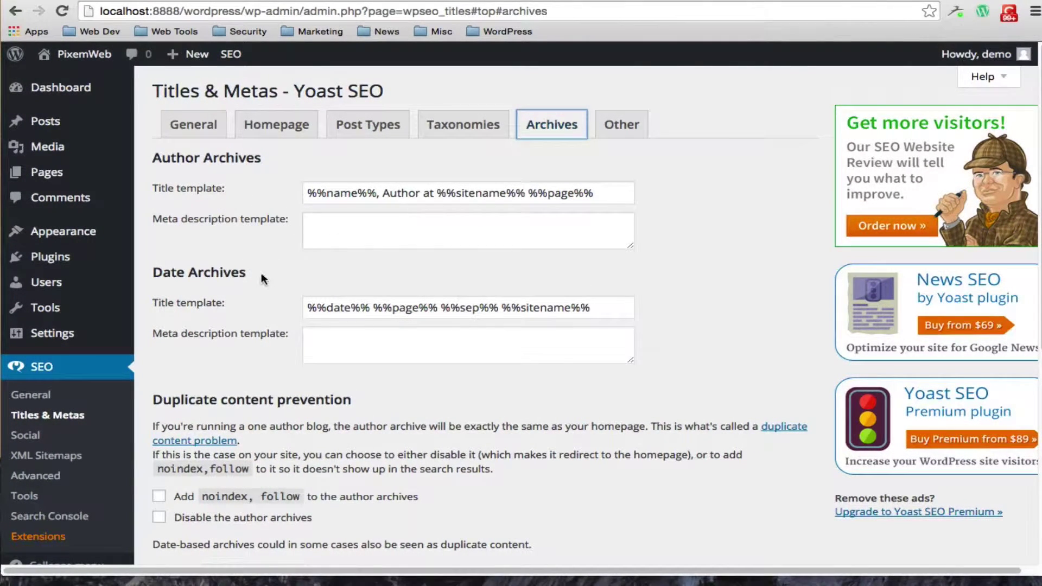
{"action": "scroll", "coordinate": [240, 264], "scroll_direction": "down", "scroll_amount": 3}
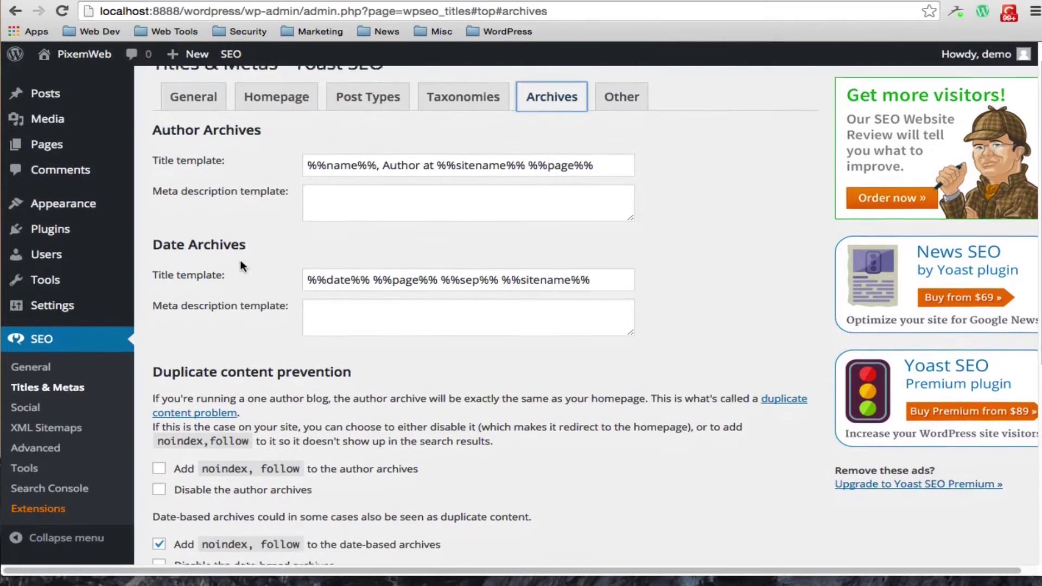
{"action": "scroll", "coordinate": [254, 253], "scroll_direction": "down", "scroll_amount": 7}
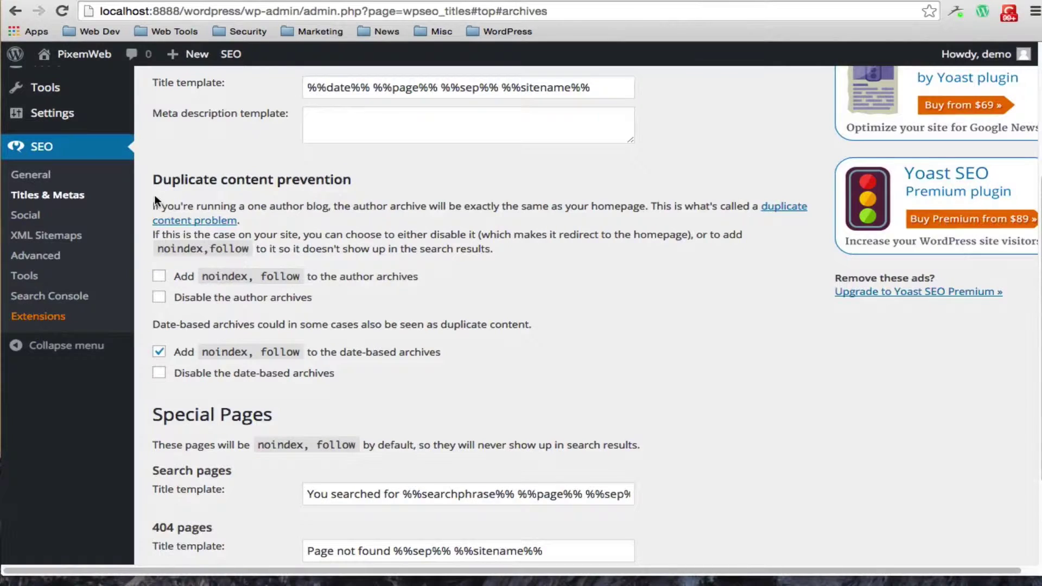
{"action": "left_click", "coordinate": [159, 278]}
{"action": "scroll", "coordinate": [610, 302], "scroll_direction": "down", "scroll_amount": 4}
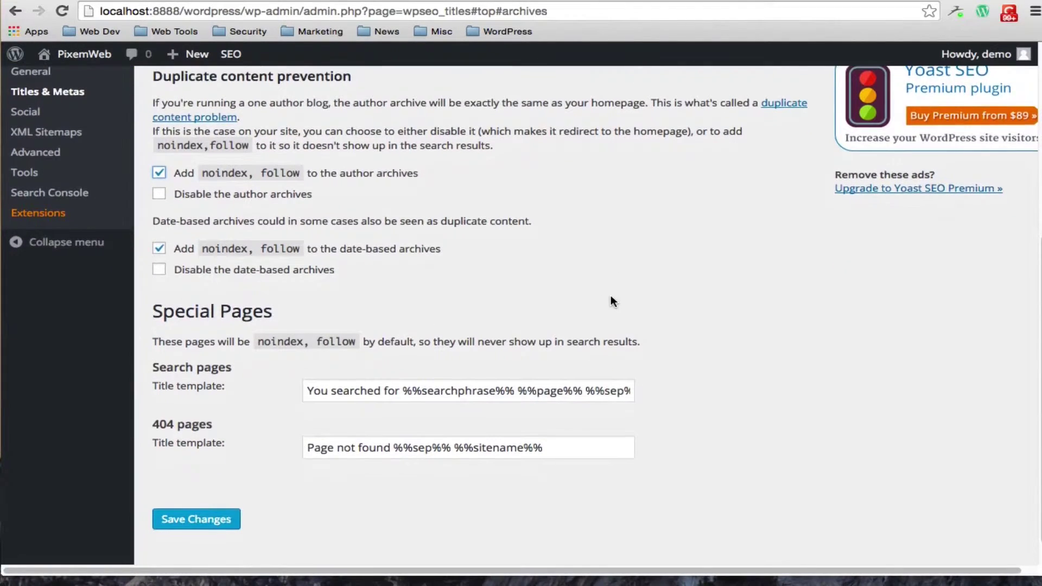
{"action": "scroll", "coordinate": [317, 310], "scroll_direction": "down", "scroll_amount": 1}
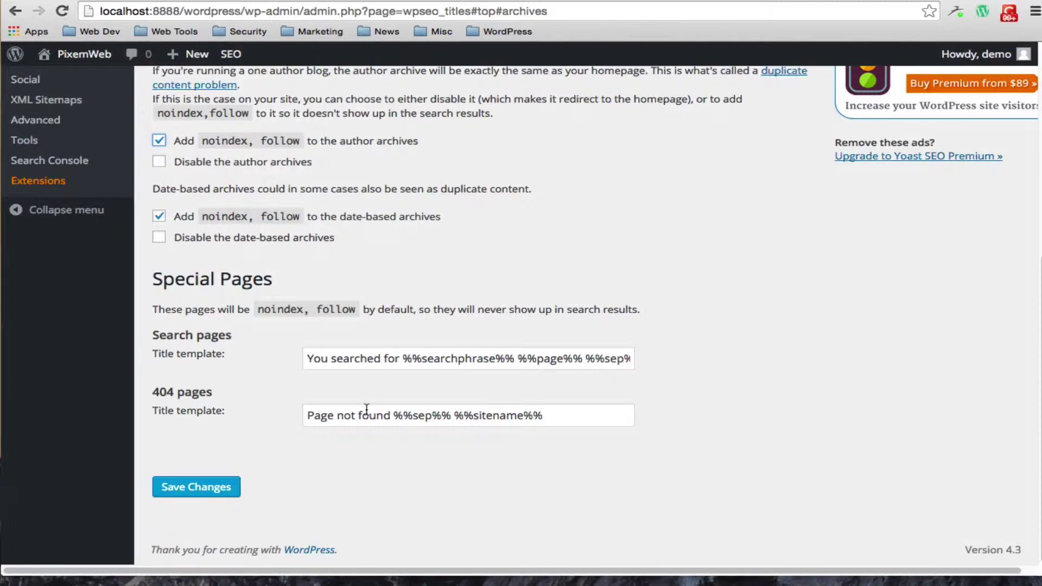
{"action": "left_click", "coordinate": [201, 489]}
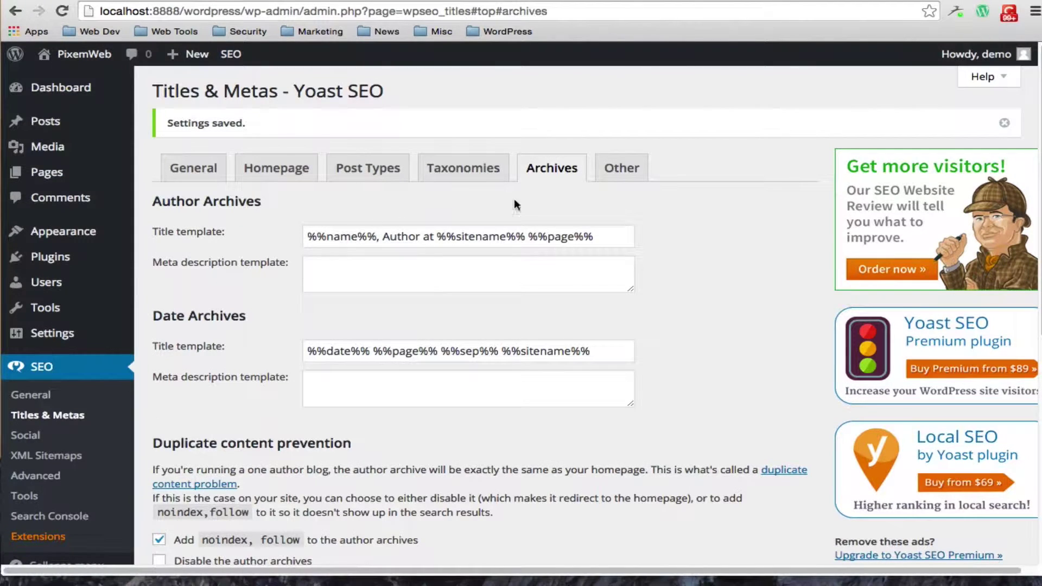
Add the noodp and noydir meta robots tags sitewide in the other Titles & Metas settings, leave meta keywords off, and save.
{"action": "left_click", "coordinate": [621, 168]}
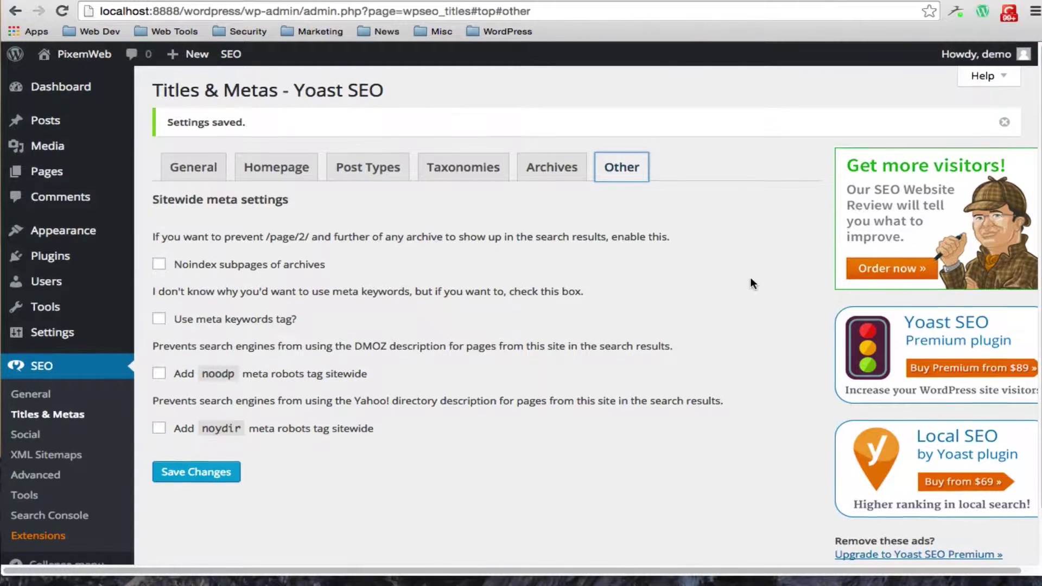
{"action": "scroll", "coordinate": [750, 278], "scroll_direction": "down", "scroll_amount": 2}
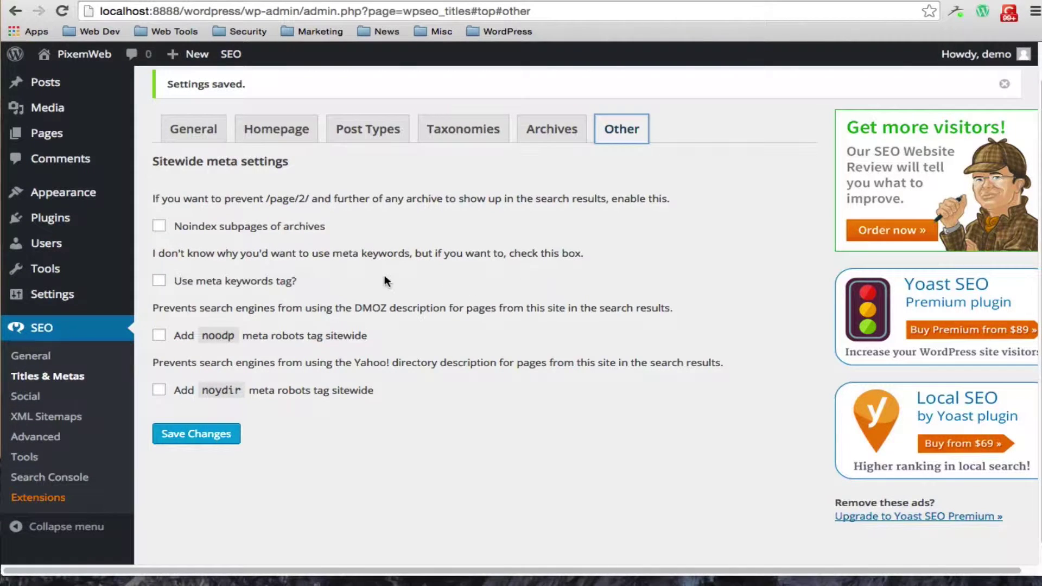
{"action": "left_click", "coordinate": [158, 281]}
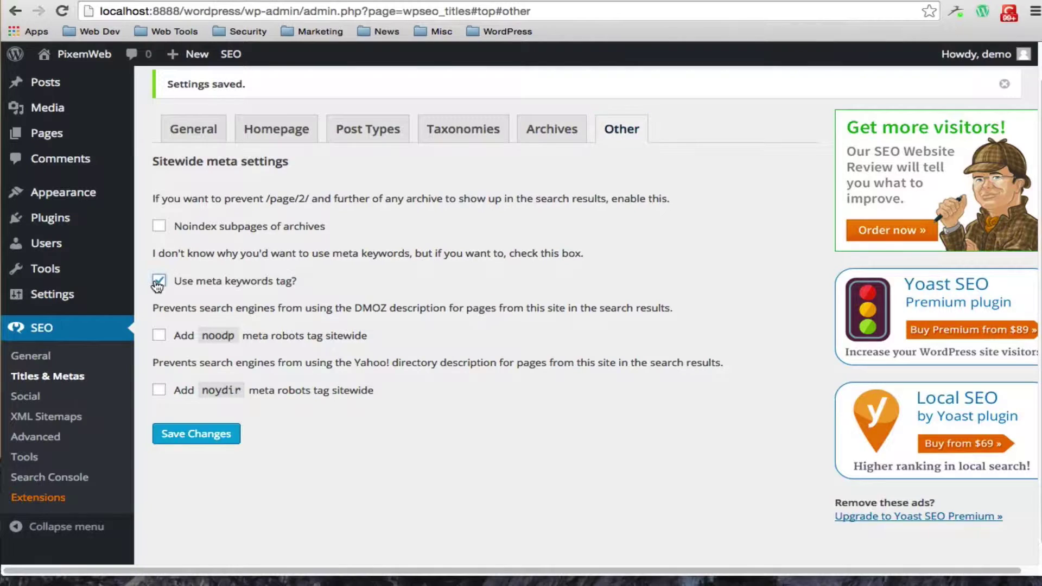
{"action": "left_click", "coordinate": [159, 281]}
{"action": "scroll", "coordinate": [519, 298], "scroll_direction": "down", "scroll_amount": 1}
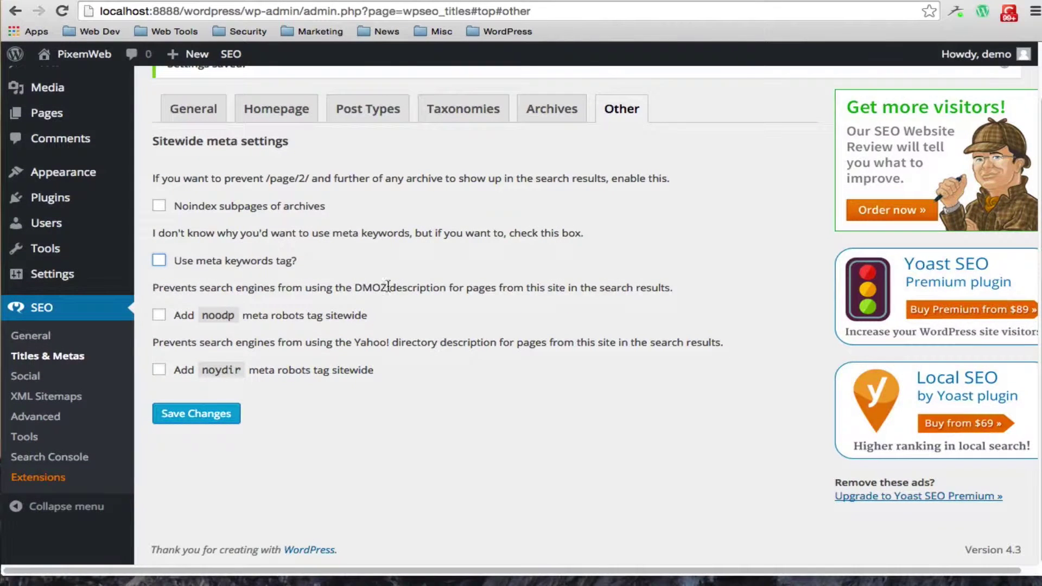
{"action": "left_click", "coordinate": [157, 316]}
{"action": "left_click", "coordinate": [159, 370]}
{"action": "left_click", "coordinate": [197, 413]}
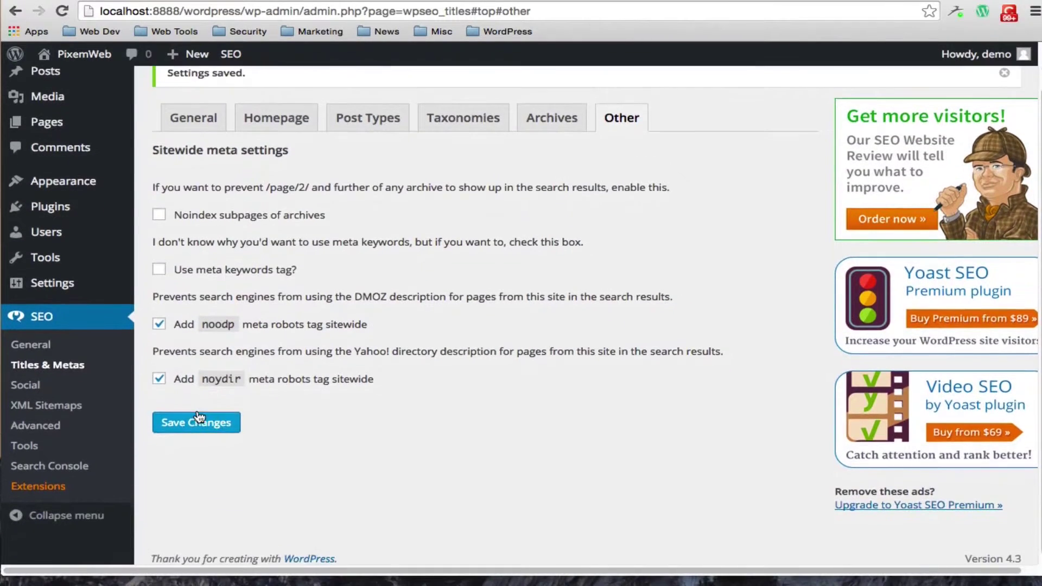
Examine Yoast SEO's social settings for the profile accounts, Facebook Open Graph data, Twitter card type, Pinterest verification and Google+ page.
{"action": "left_click", "coordinate": [47, 386]}
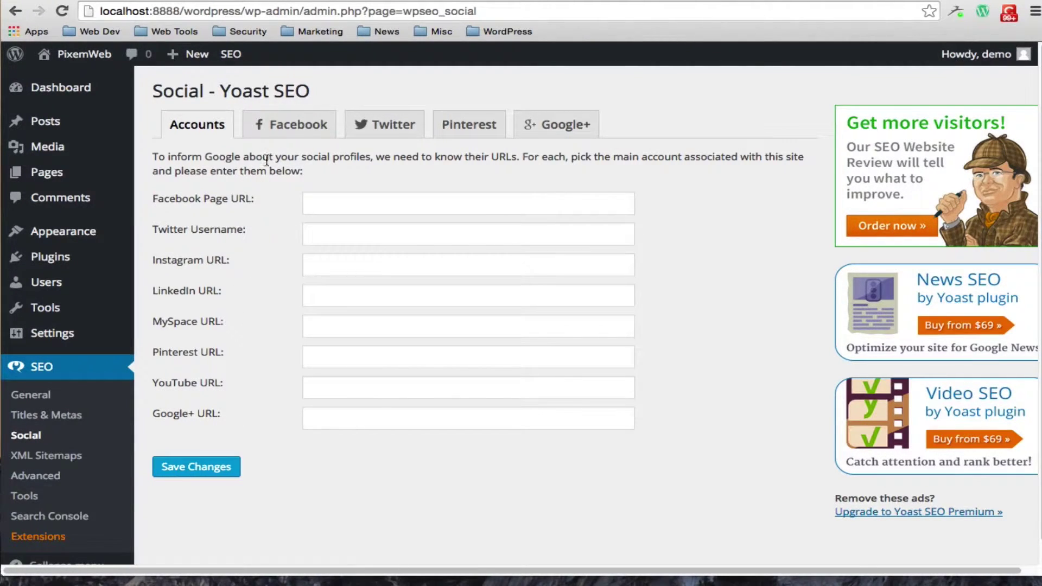
{"action": "left_click", "coordinate": [298, 125]}
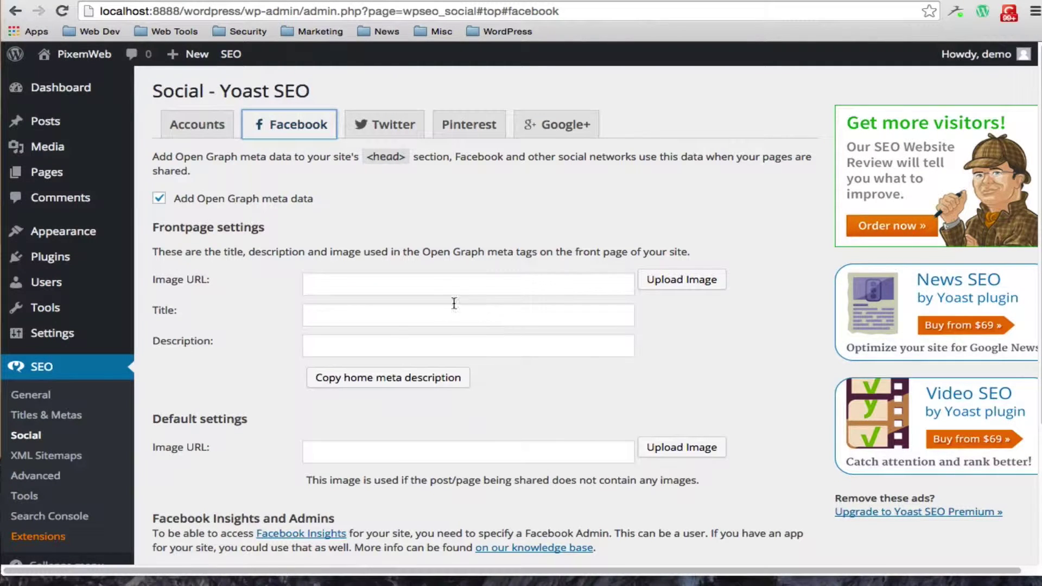
{"action": "scroll", "coordinate": [275, 346], "scroll_direction": "down", "scroll_amount": 5}
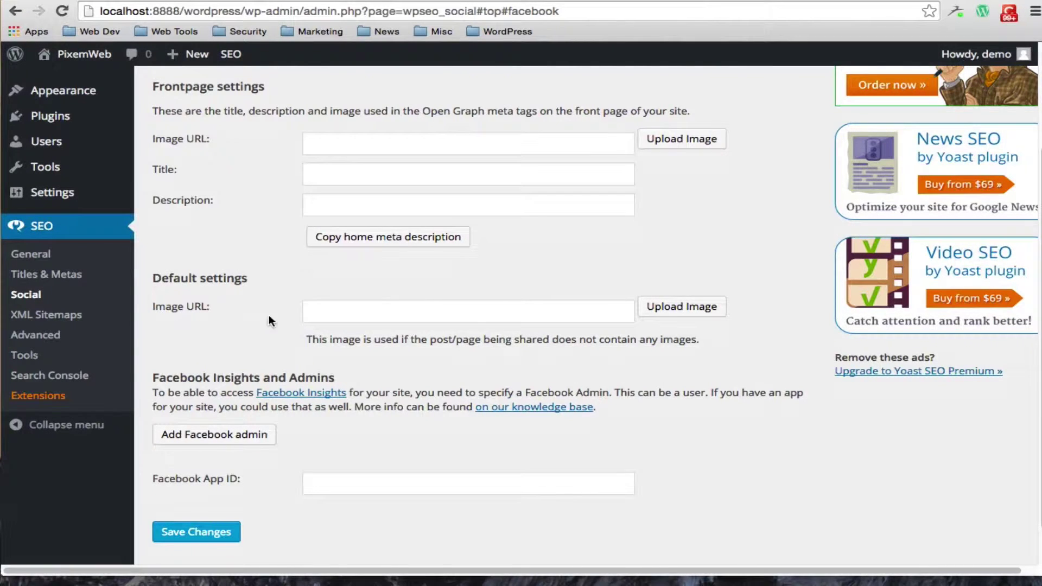
{"action": "scroll", "coordinate": [607, 366], "scroll_direction": "down", "scroll_amount": 2}
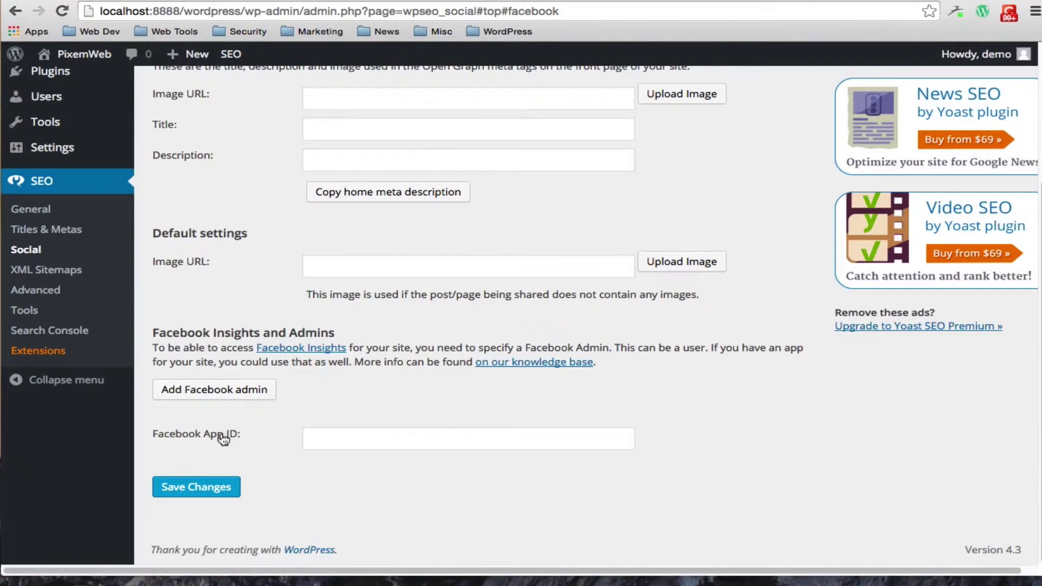
{"action": "scroll", "coordinate": [347, 426], "scroll_direction": "up", "scroll_amount": 5}
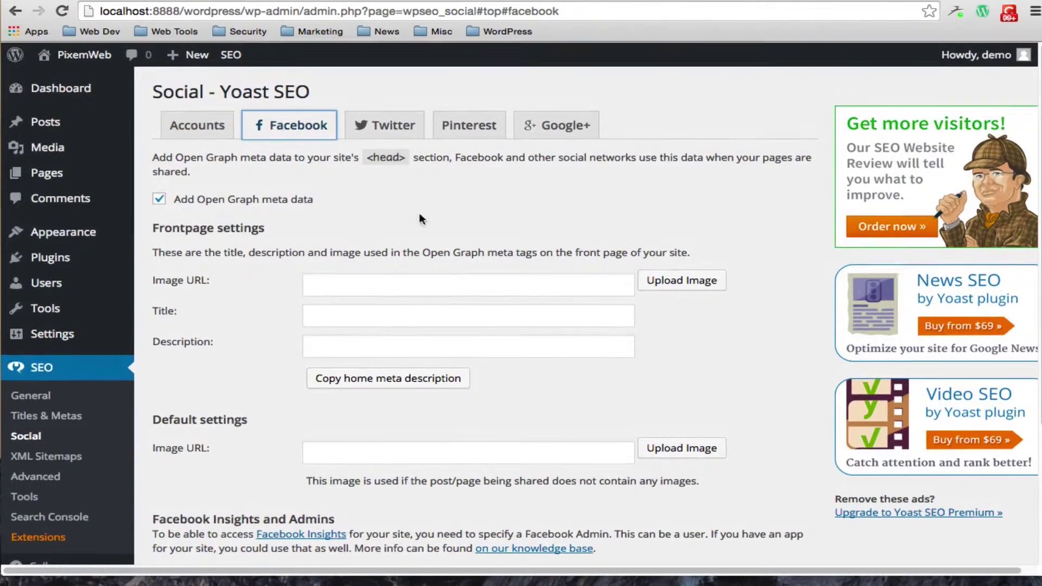
{"action": "left_click", "coordinate": [385, 124]}
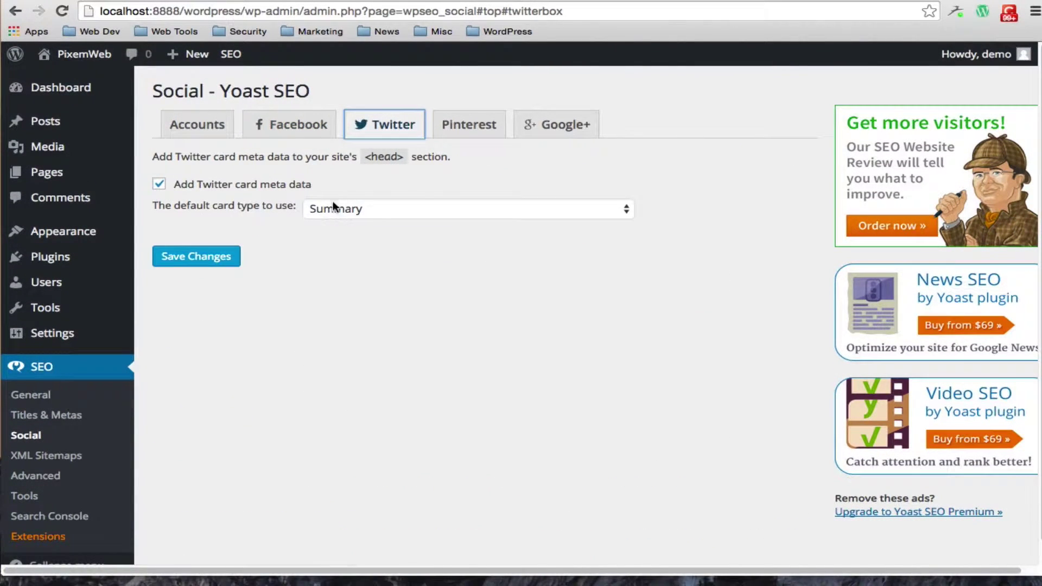
{"action": "left_click", "coordinate": [561, 204]}
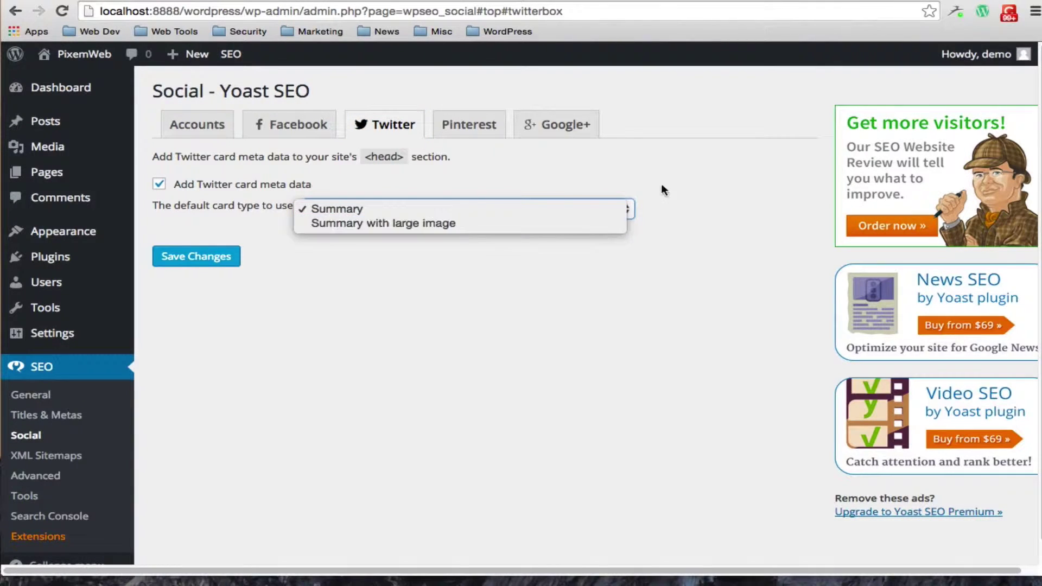
{"action": "left_click", "coordinate": [548, 156]}
{"action": "left_click", "coordinate": [460, 125]}
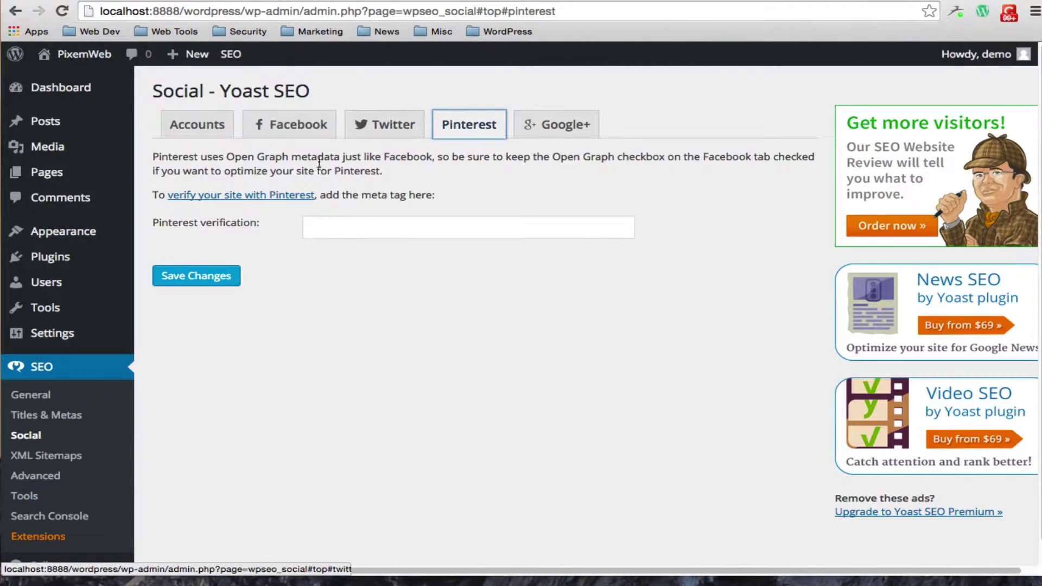
{"action": "left_click", "coordinate": [549, 123]}
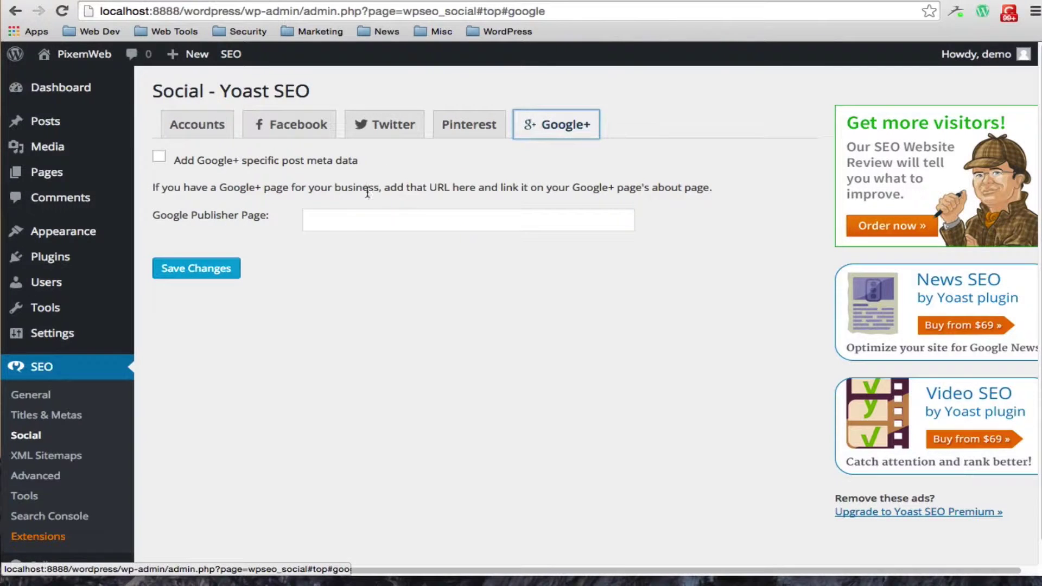
{"action": "scroll", "coordinate": [373, 299], "scroll_direction": "down", "scroll_amount": 1}
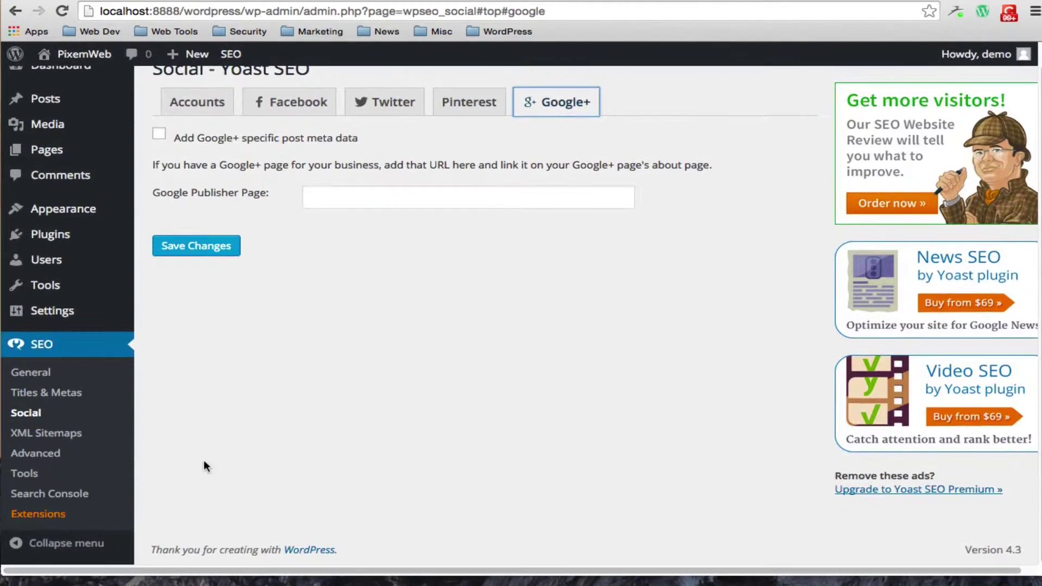
Examine the XML sitemap settings for entries per page, the user sitemap, post types, excluded posts and taxonomies.
{"action": "left_click", "coordinate": [104, 432]}
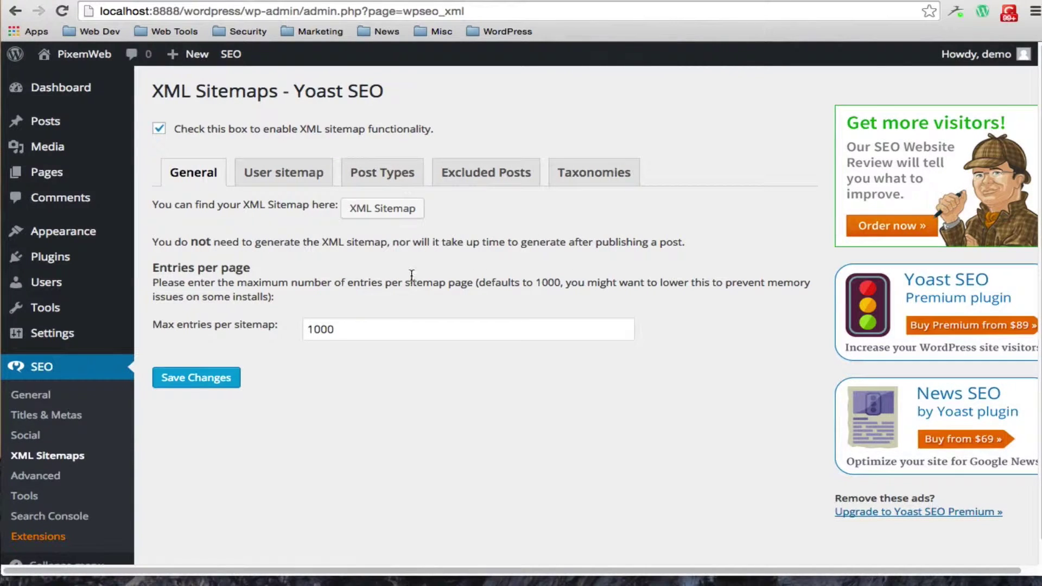
{"action": "left_click", "coordinate": [300, 175]}
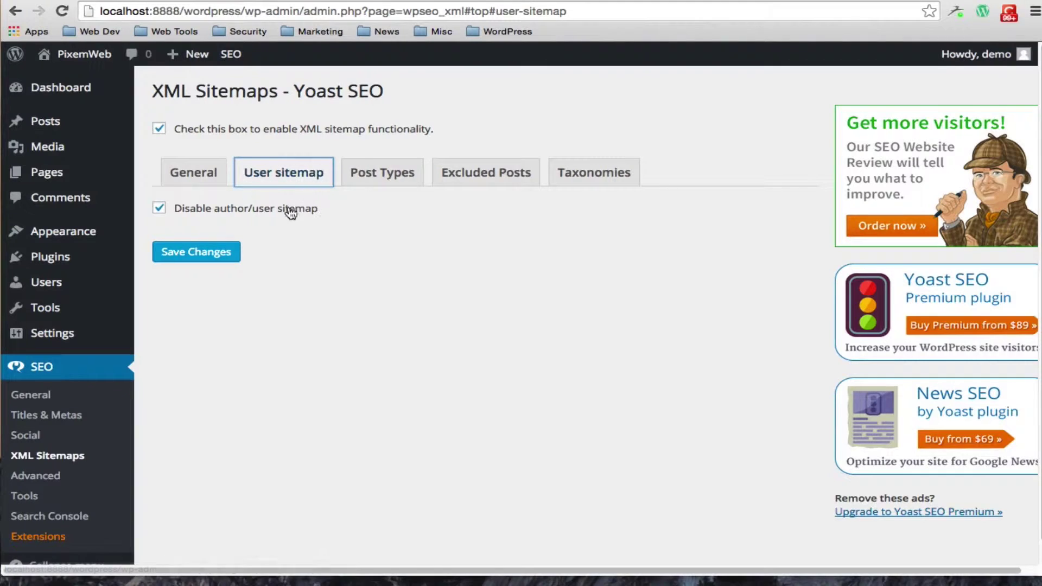
{"action": "left_click", "coordinate": [366, 179]}
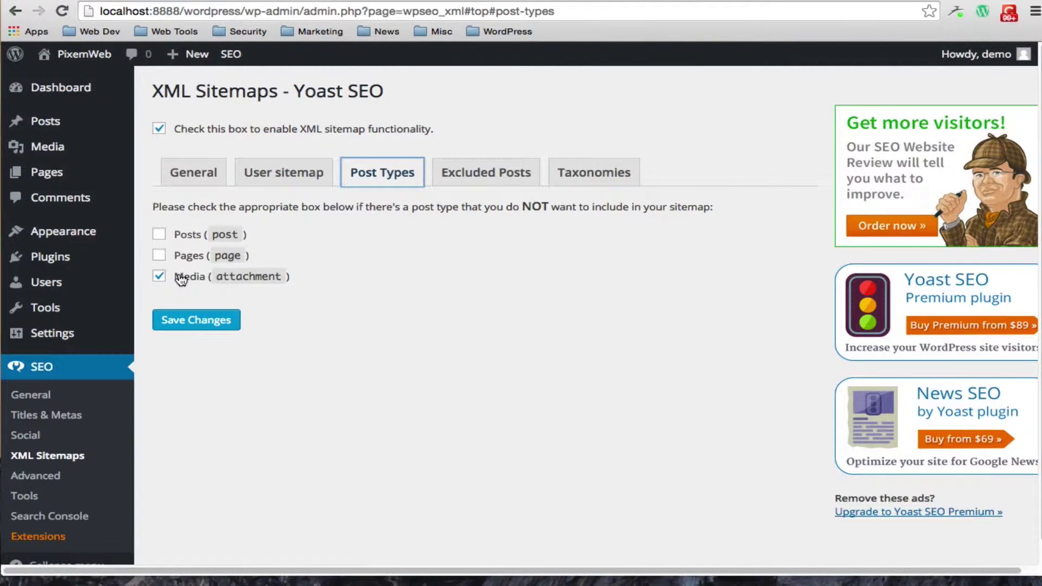
{"action": "left_click", "coordinate": [482, 188]}
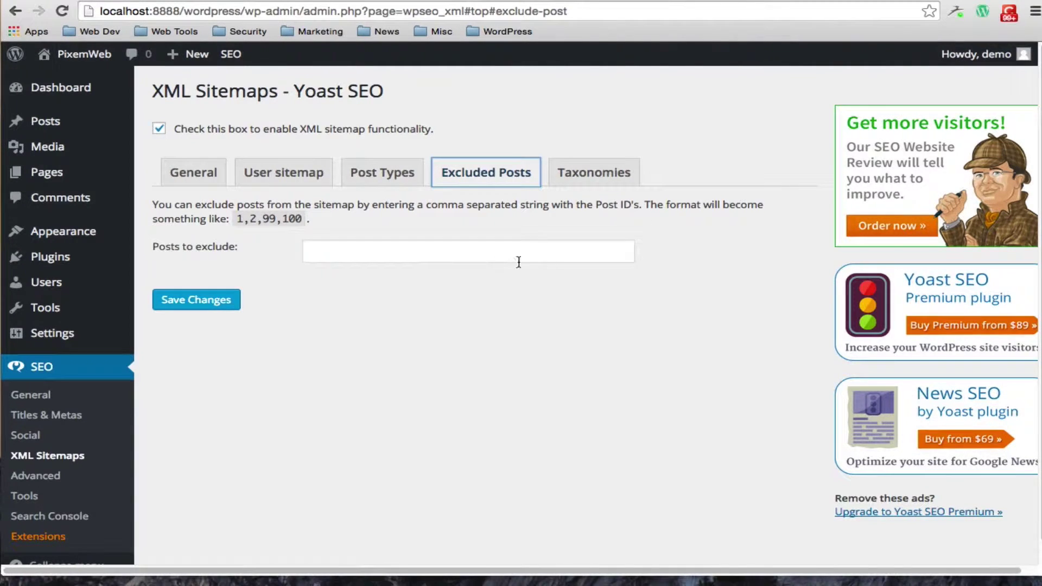
{"action": "left_click", "coordinate": [610, 185]}
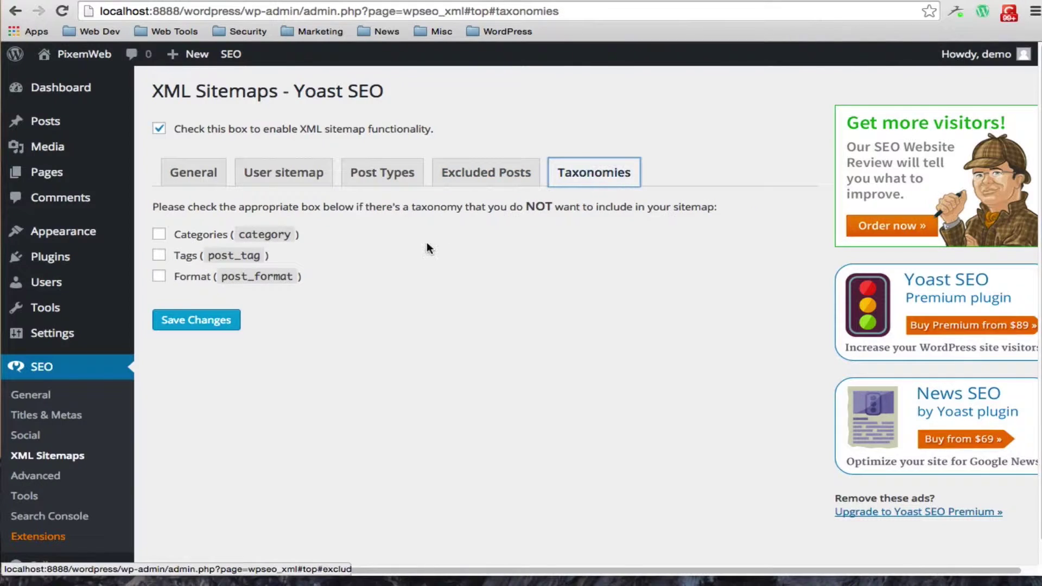
{"action": "scroll", "coordinate": [421, 251], "scroll_direction": "down", "scroll_amount": 1}
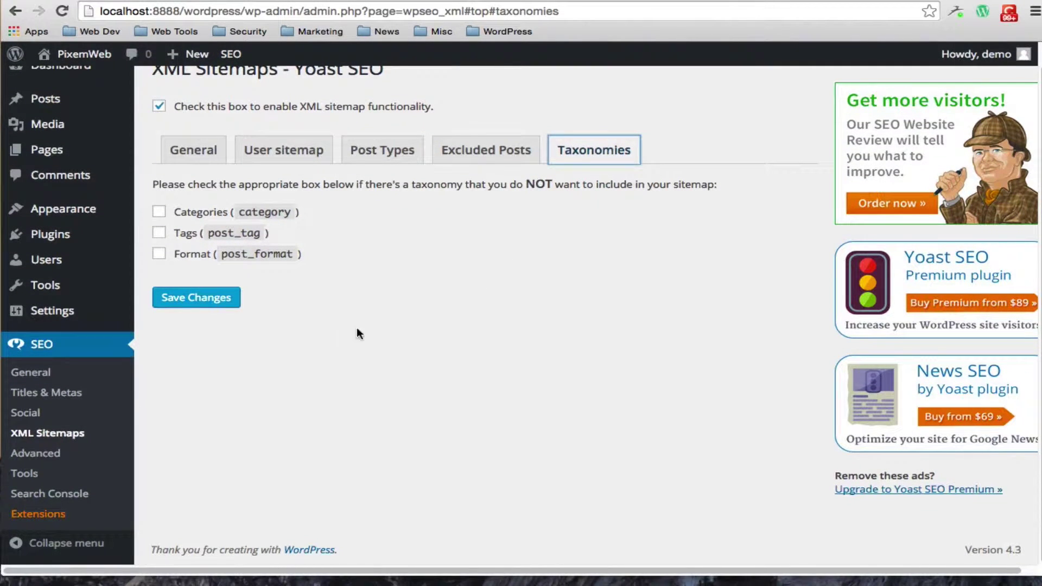
Enable breadcrumbs in Yoast SEO's advanced settings, save the change, and open the permalink settings.
{"action": "left_click", "coordinate": [40, 453]}
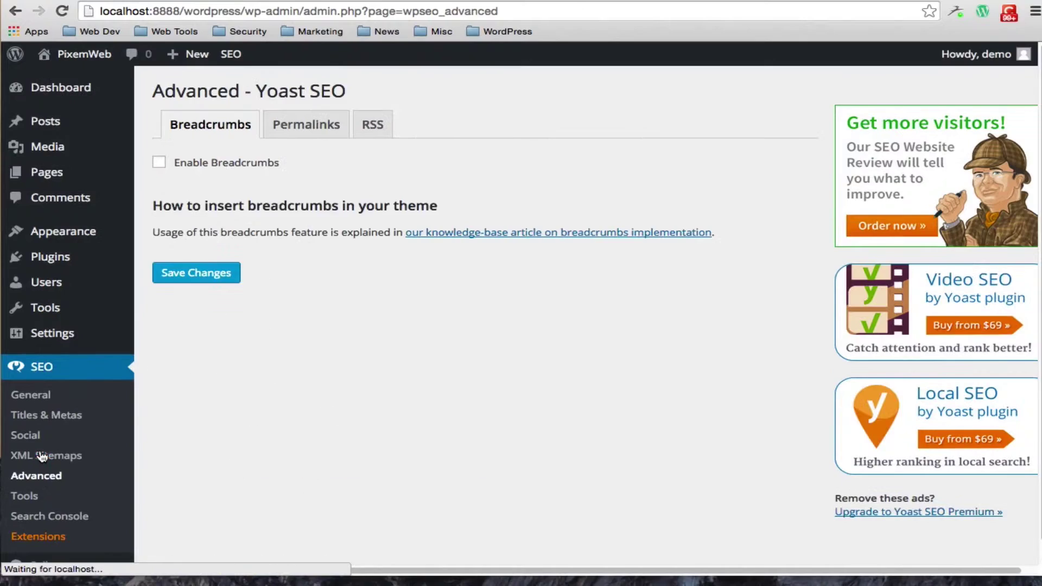
{"action": "left_click", "coordinate": [160, 164]}
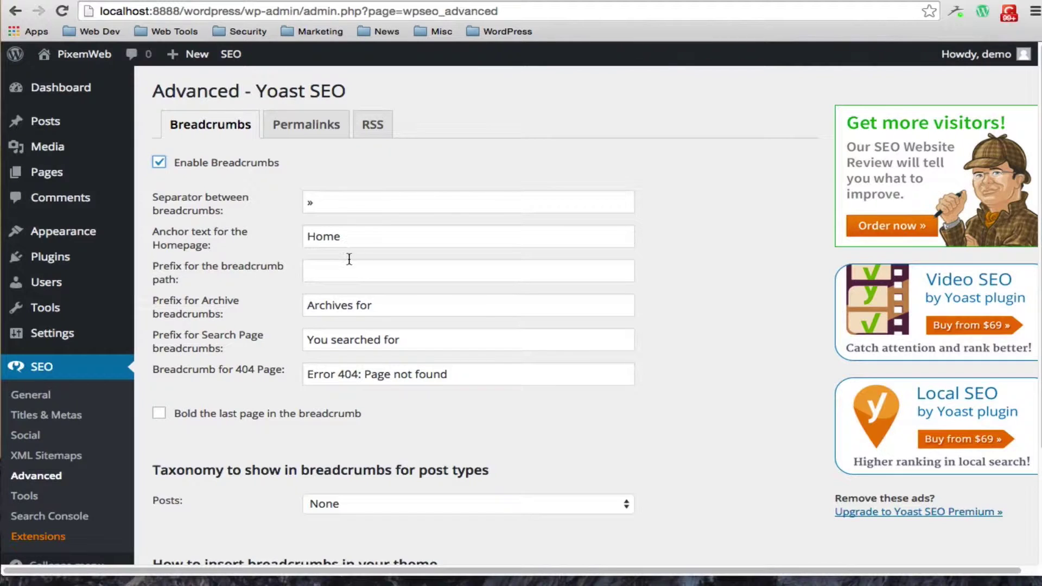
{"action": "scroll", "coordinate": [703, 284], "scroll_direction": "down", "scroll_amount": 3}
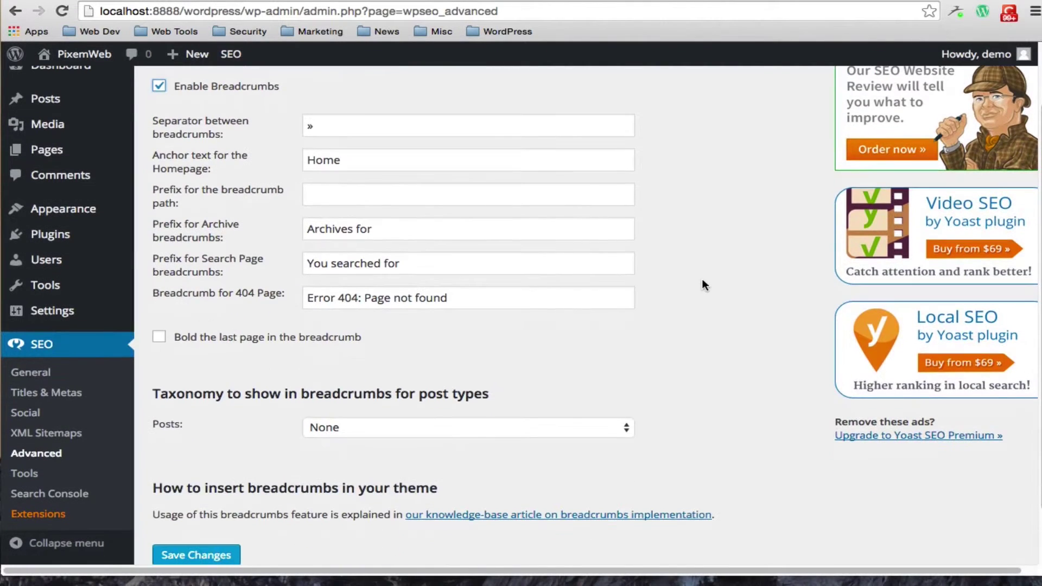
{"action": "scroll", "coordinate": [520, 338], "scroll_direction": "down", "scroll_amount": 3}
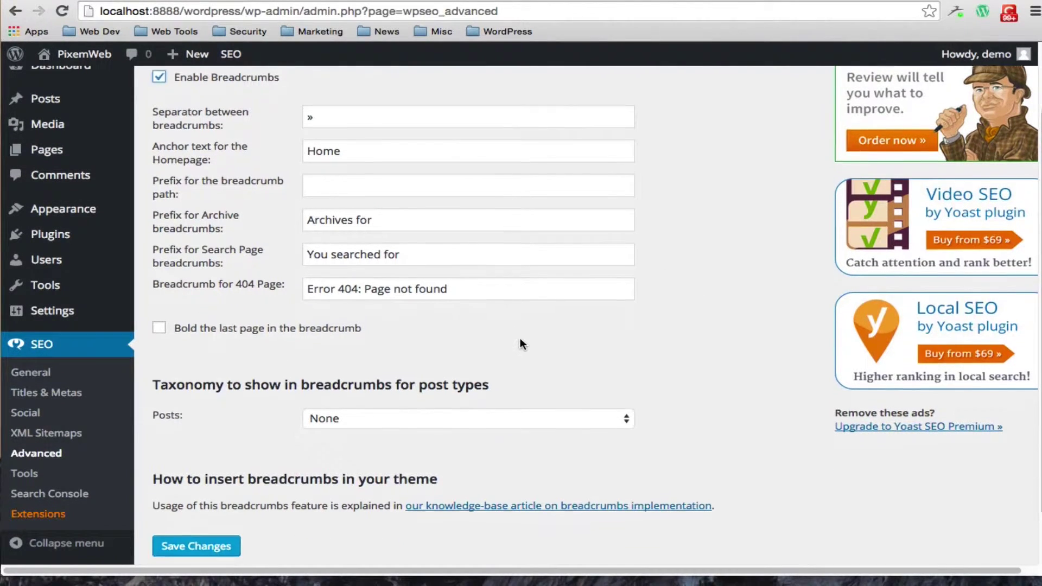
{"action": "scroll", "coordinate": [520, 338], "scroll_direction": "up", "scroll_amount": 3}
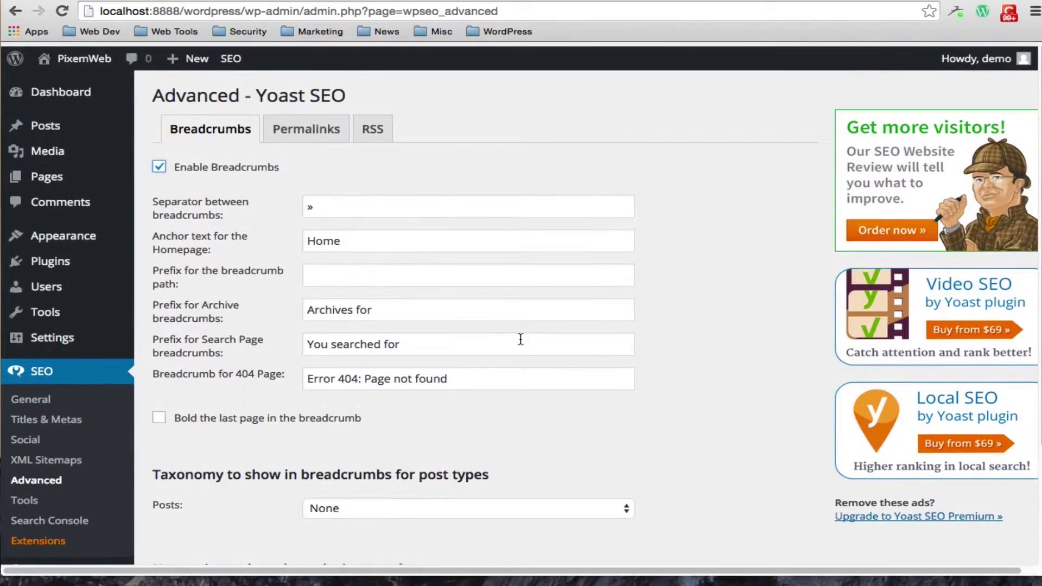
{"action": "scroll", "coordinate": [442, 319], "scroll_direction": "down", "scroll_amount": 3}
{"action": "left_click", "coordinate": [217, 482]}
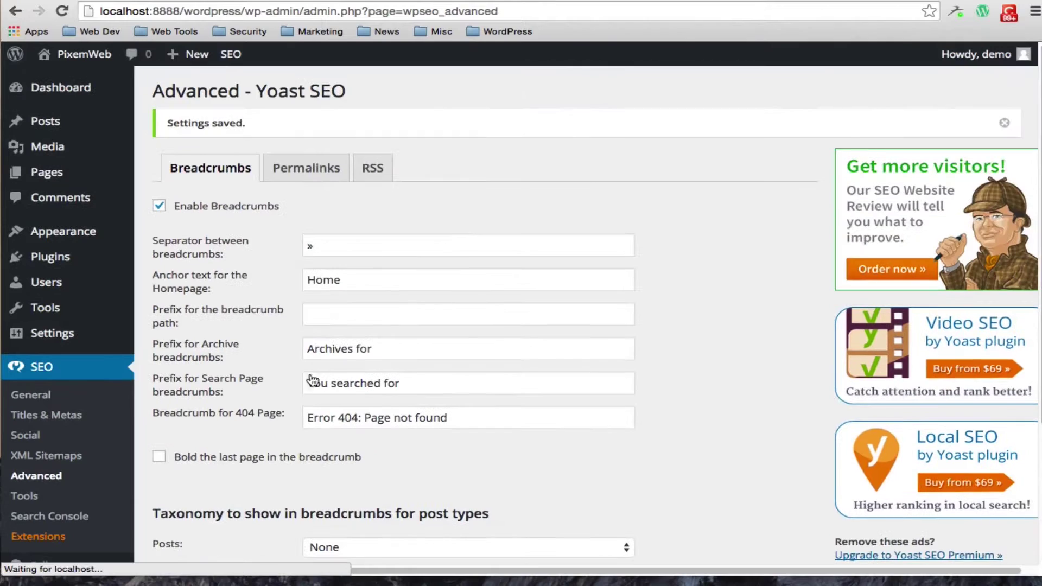
{"action": "left_click", "coordinate": [299, 168]}
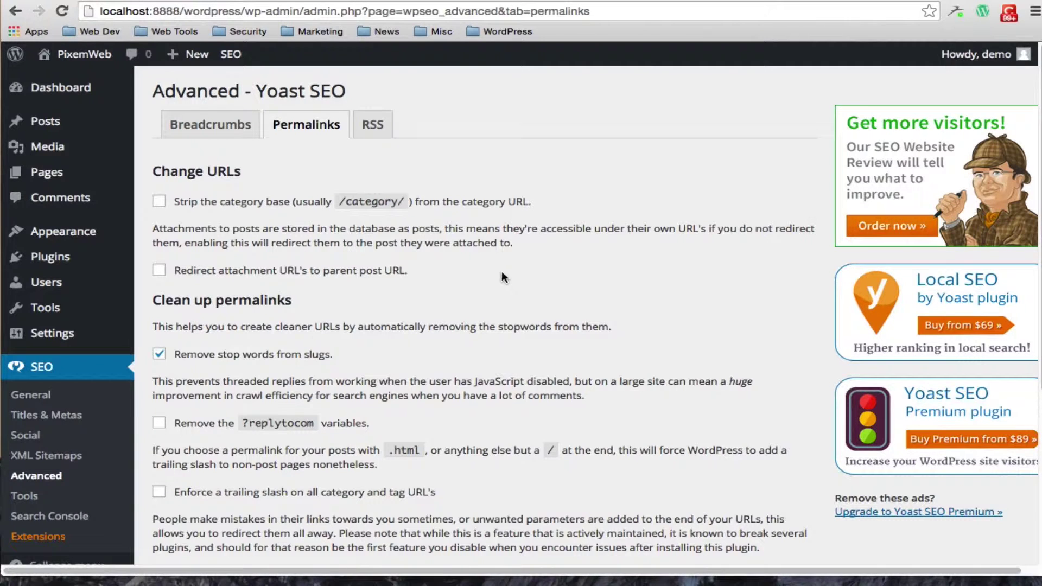
Hide the RSD, WLW Manifest, post shortlink and RSS links from the head in the permalink settings, and save the changes.
{"action": "scroll", "coordinate": [508, 277], "scroll_direction": "down", "scroll_amount": 1}
{"action": "scroll", "coordinate": [507, 276], "scroll_direction": "down", "scroll_amount": 3}
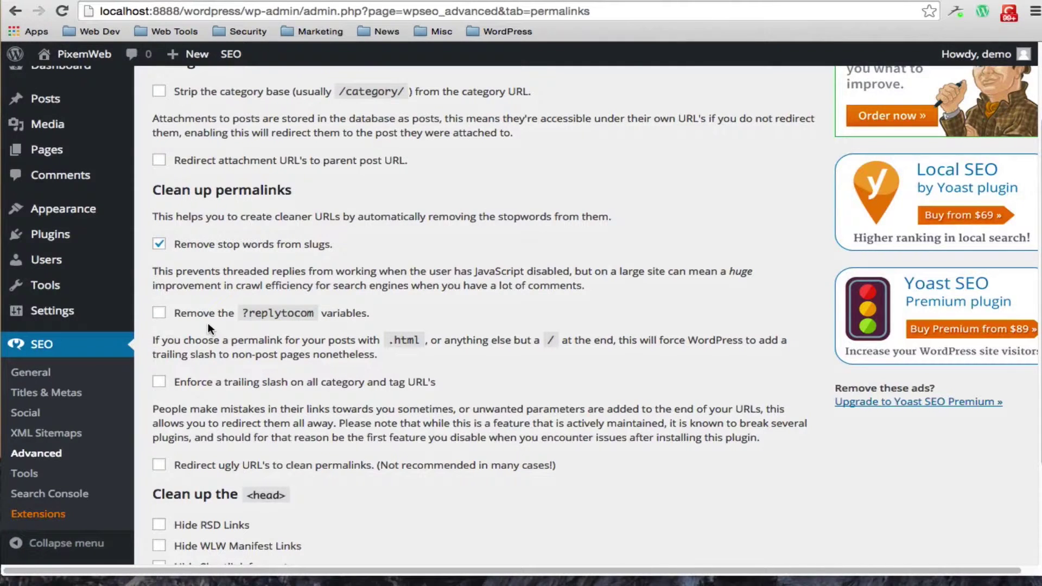
{"action": "scroll", "coordinate": [207, 323], "scroll_direction": "down", "scroll_amount": 1}
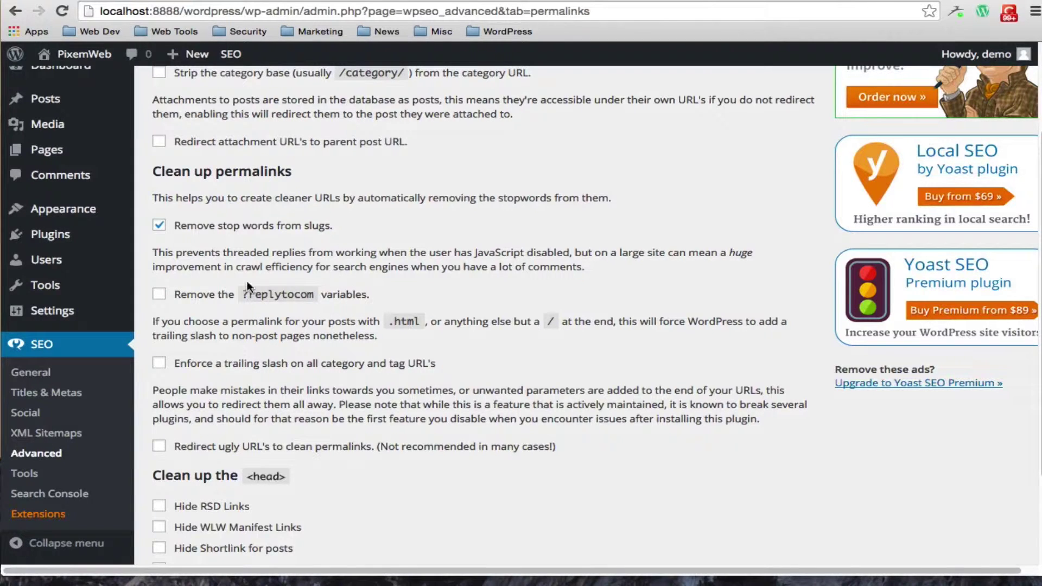
{"action": "scroll", "coordinate": [287, 314], "scroll_direction": "down", "scroll_amount": 2}
{"action": "scroll", "coordinate": [288, 314], "scroll_direction": "down", "scroll_amount": 3}
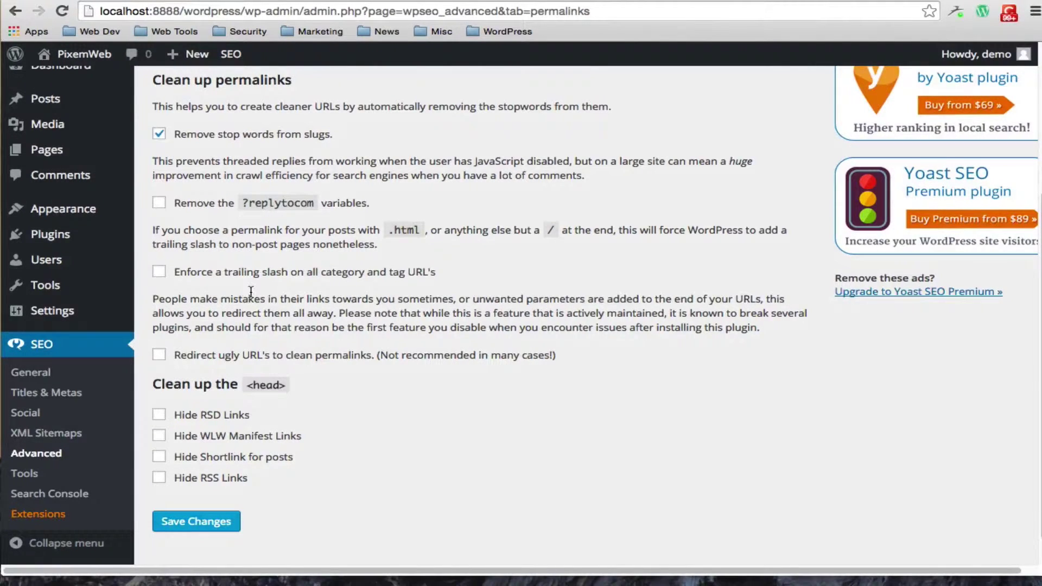
{"action": "scroll", "coordinate": [251, 293], "scroll_direction": "down", "scroll_amount": 2}
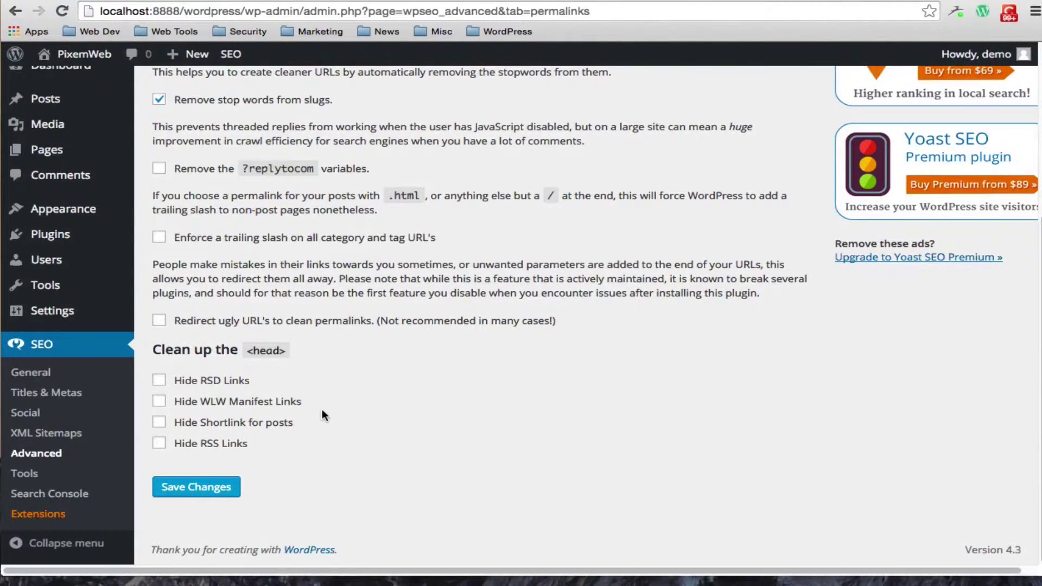
{"action": "left_click", "coordinate": [158, 381]}
{"action": "left_click", "coordinate": [159, 402]}
{"action": "left_click", "coordinate": [159, 423]}
{"action": "left_click", "coordinate": [159, 443]}
{"action": "left_click", "coordinate": [200, 488]}
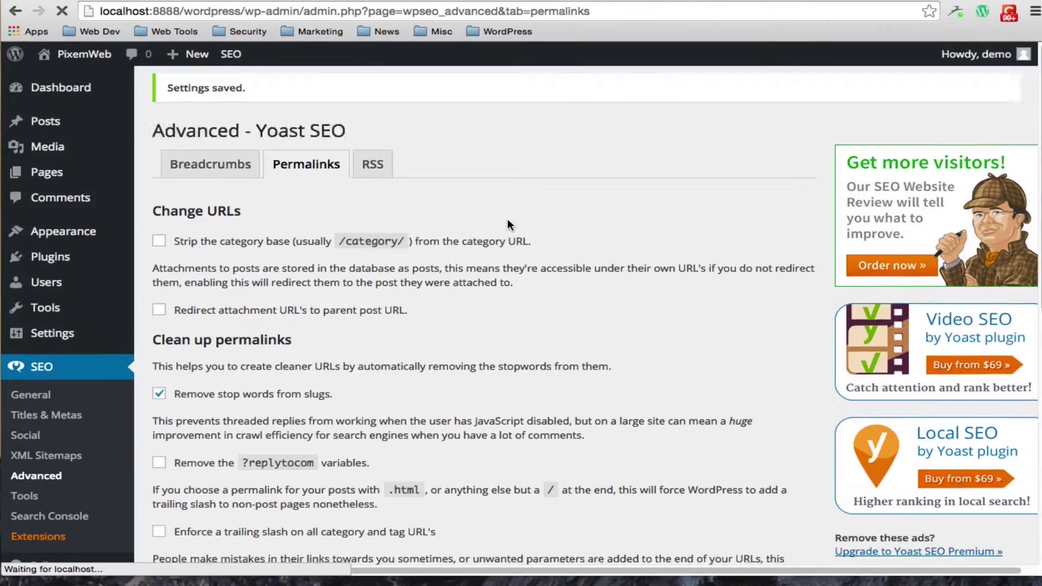
Examine the RSS feed content settings and the bulk editor's new SEO title fields for the existing post and page.
{"action": "left_click", "coordinate": [373, 167]}
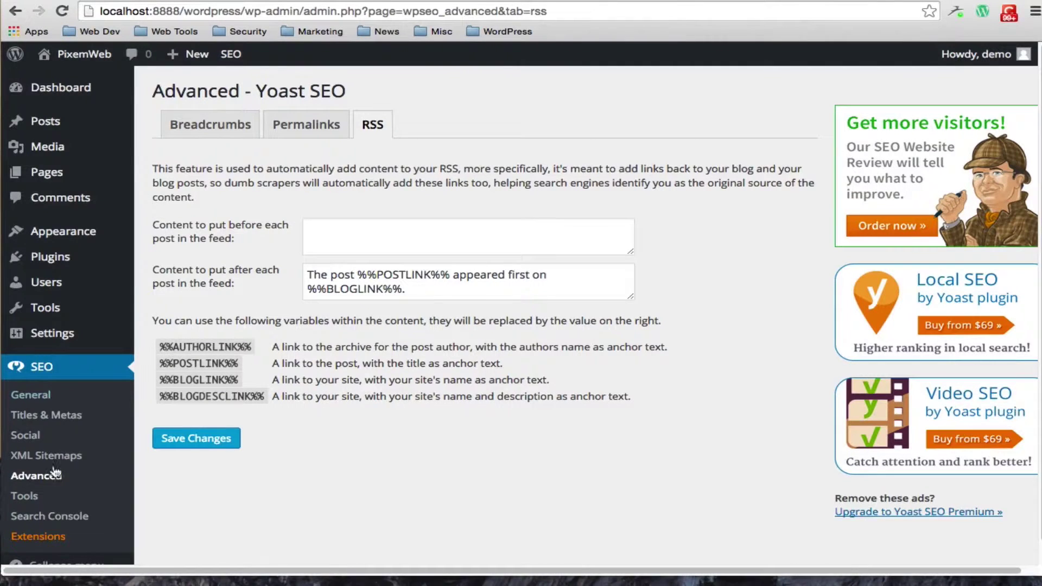
{"action": "left_click", "coordinate": [31, 493]}
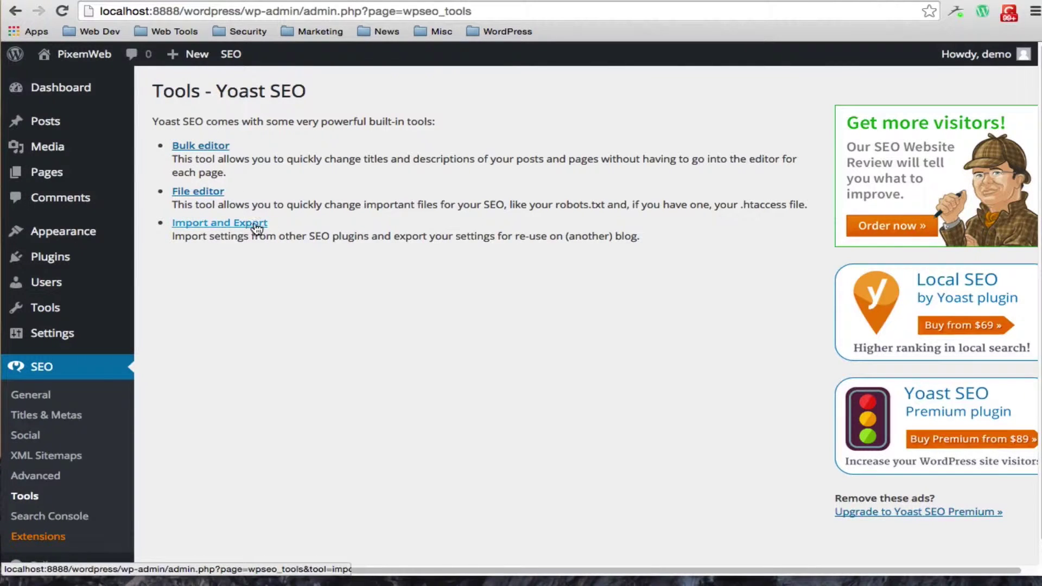
{"action": "left_click", "coordinate": [191, 146]}
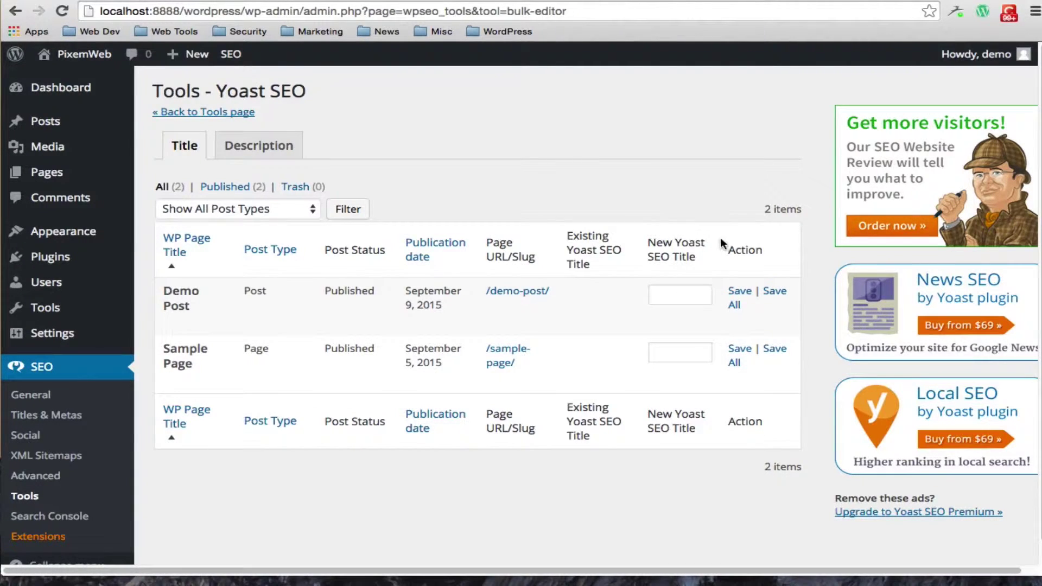
{"action": "left_click", "coordinate": [692, 301]}
{"action": "left_click", "coordinate": [688, 352]}
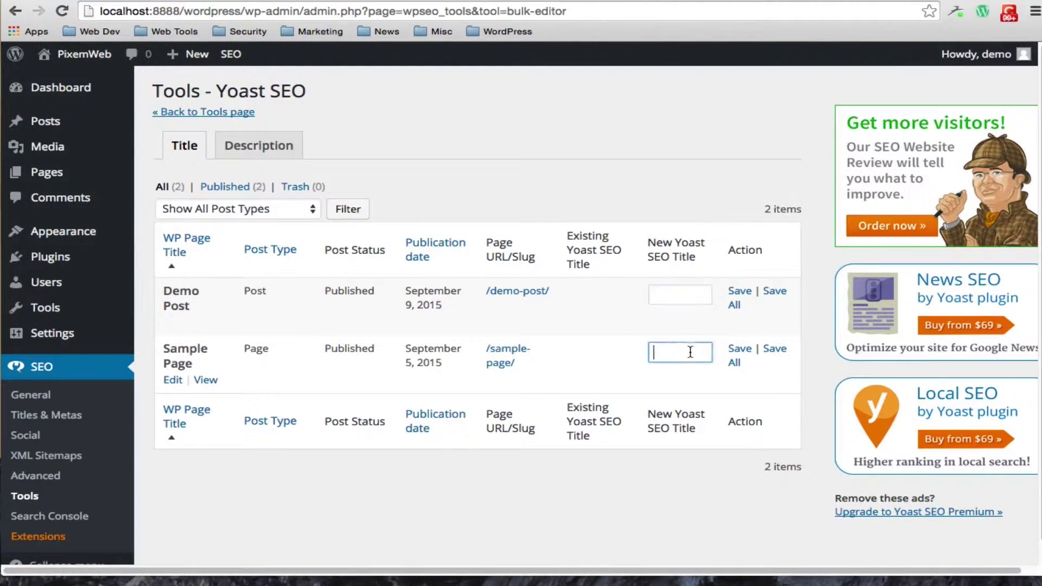
{"action": "left_click", "coordinate": [239, 111]}
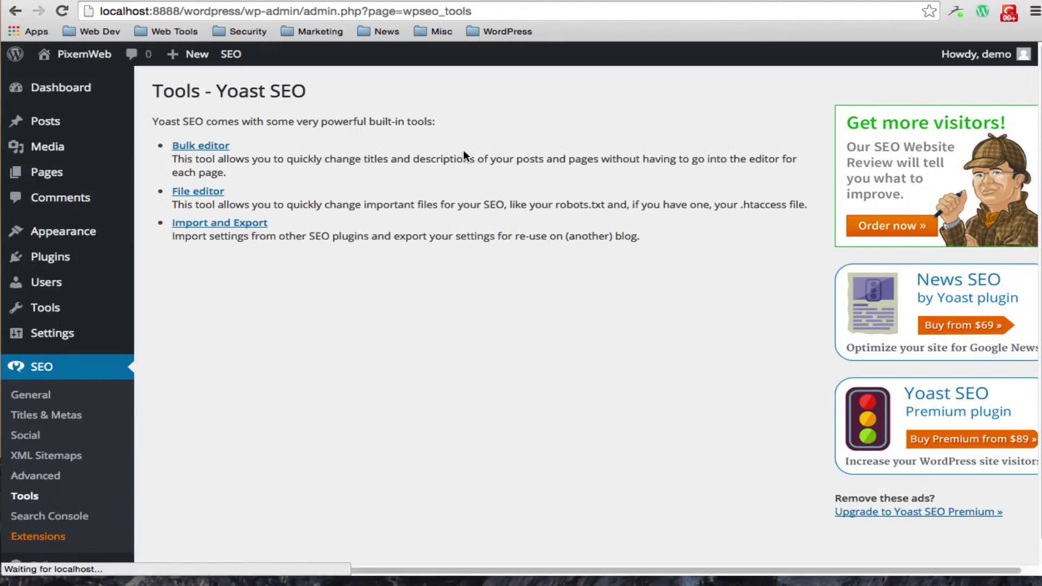
Examine the robots.txt and .htaccess file editor and the options for importing and exporting SEO settings.
{"action": "left_click", "coordinate": [221, 190]}
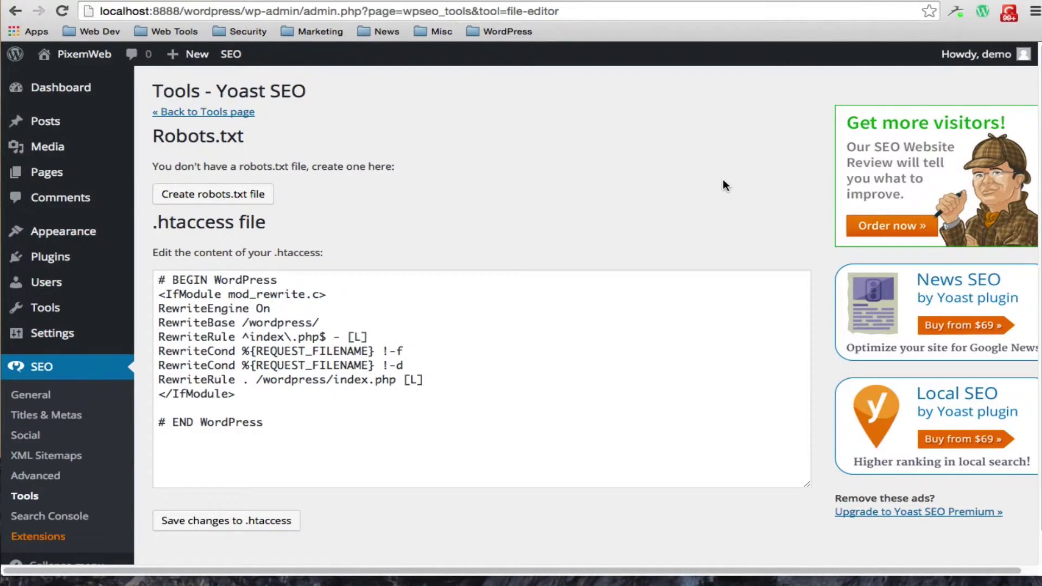
{"action": "left_click", "coordinate": [239, 115]}
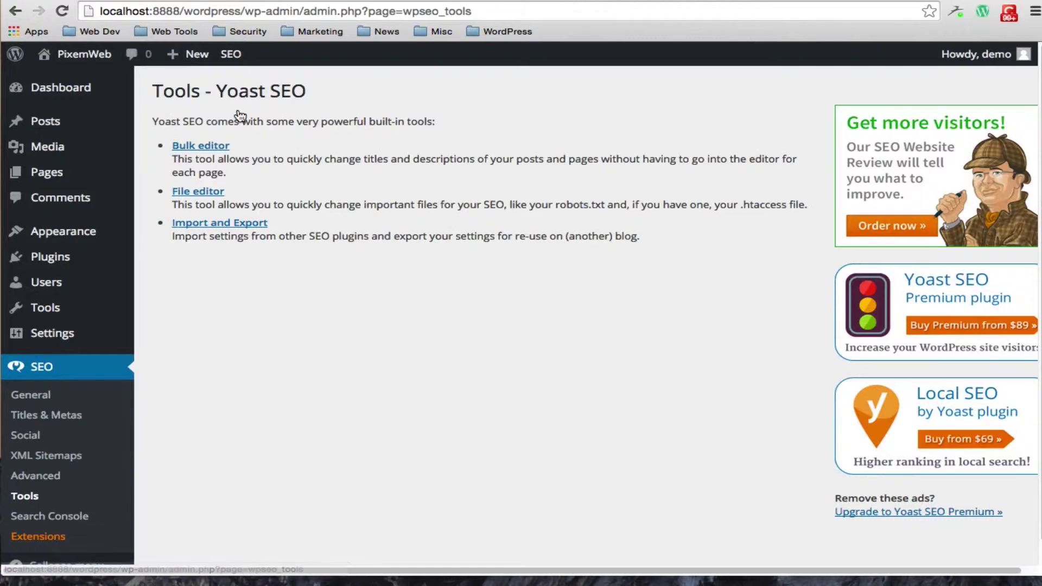
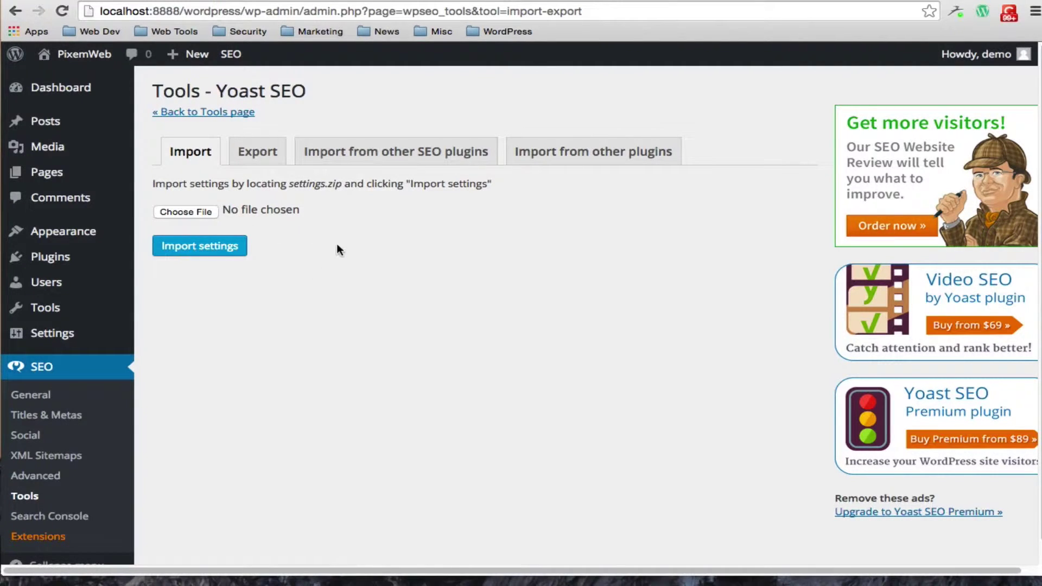
{"action": "left_click", "coordinate": [257, 148]}
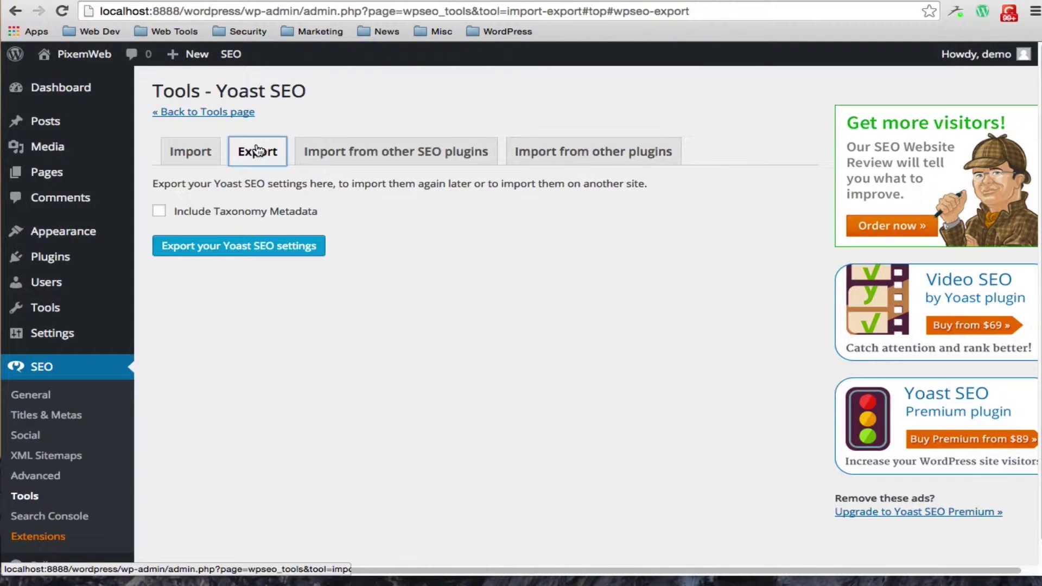
{"action": "left_click", "coordinate": [401, 157]}
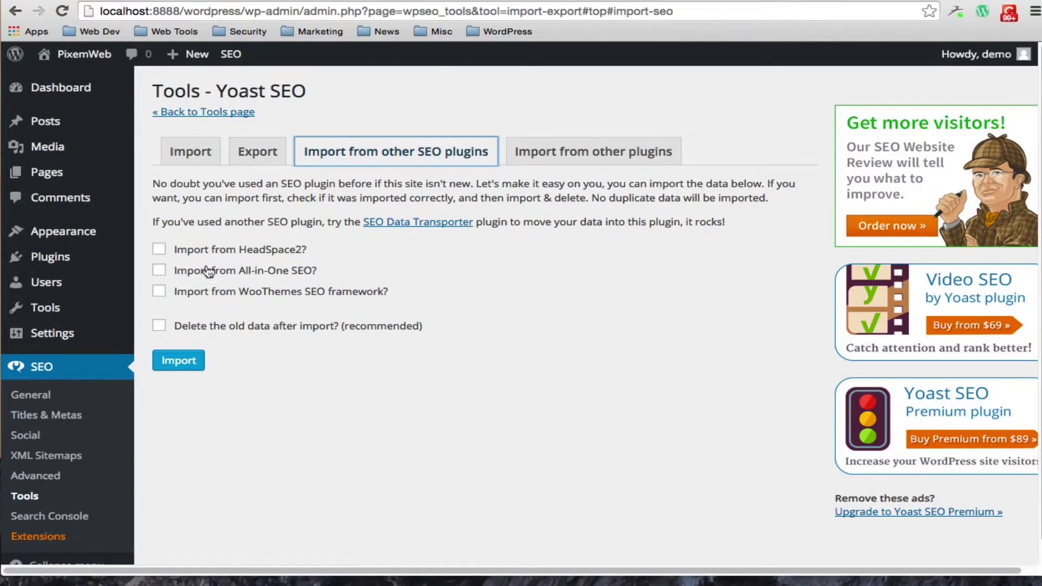
{"action": "left_click", "coordinate": [556, 157]}
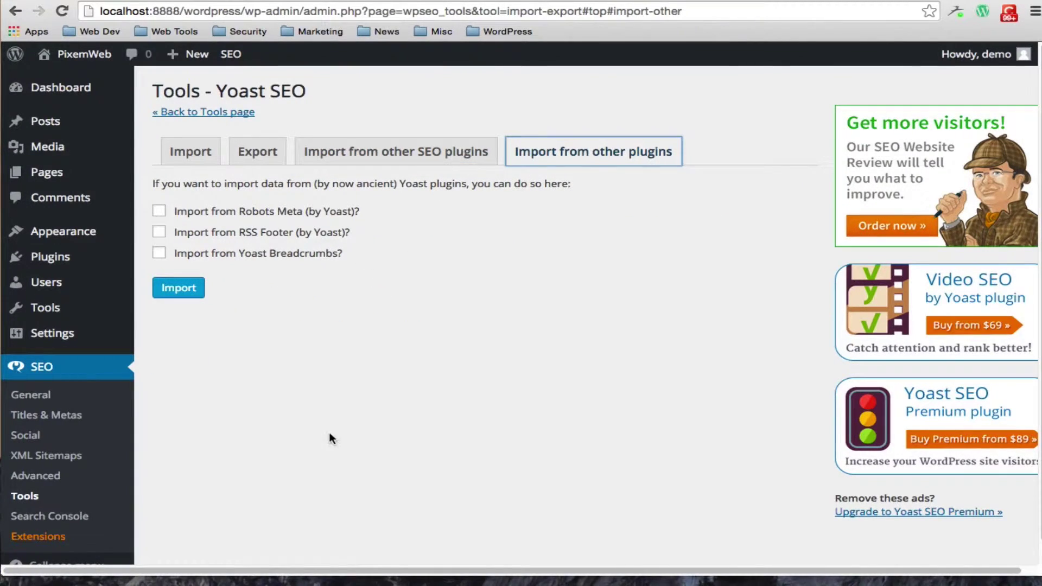
Examine the Search Console authorization settings and the overview of available Yoast SEO extensions.
{"action": "left_click", "coordinate": [57, 518]}
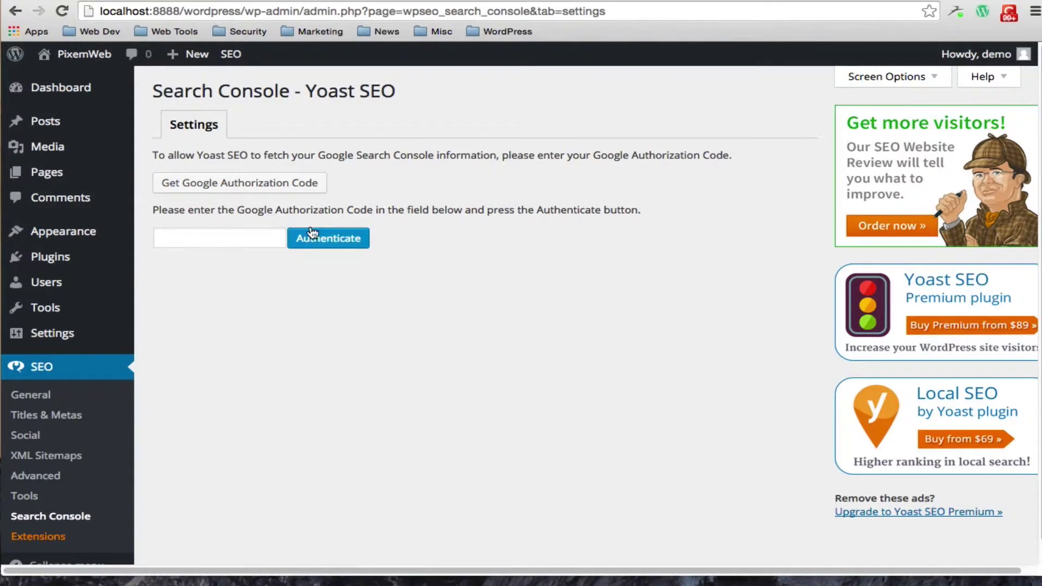
{"action": "scroll", "coordinate": [455, 357], "scroll_direction": "down", "scroll_amount": 1}
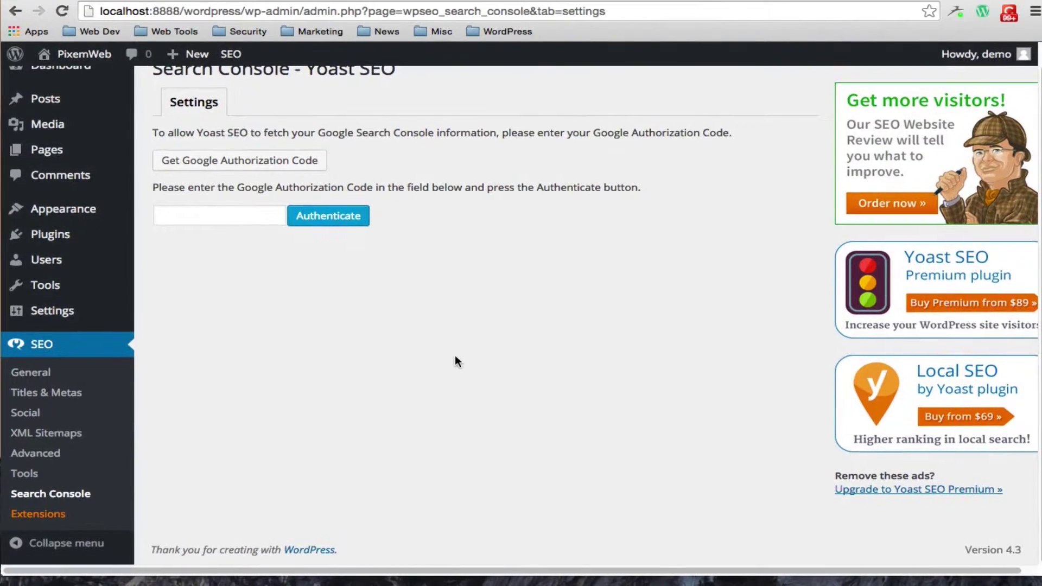
{"action": "scroll", "coordinate": [455, 360], "scroll_direction": "up", "scroll_amount": 1}
{"action": "scroll", "coordinate": [454, 360], "scroll_direction": "down", "scroll_amount": 1}
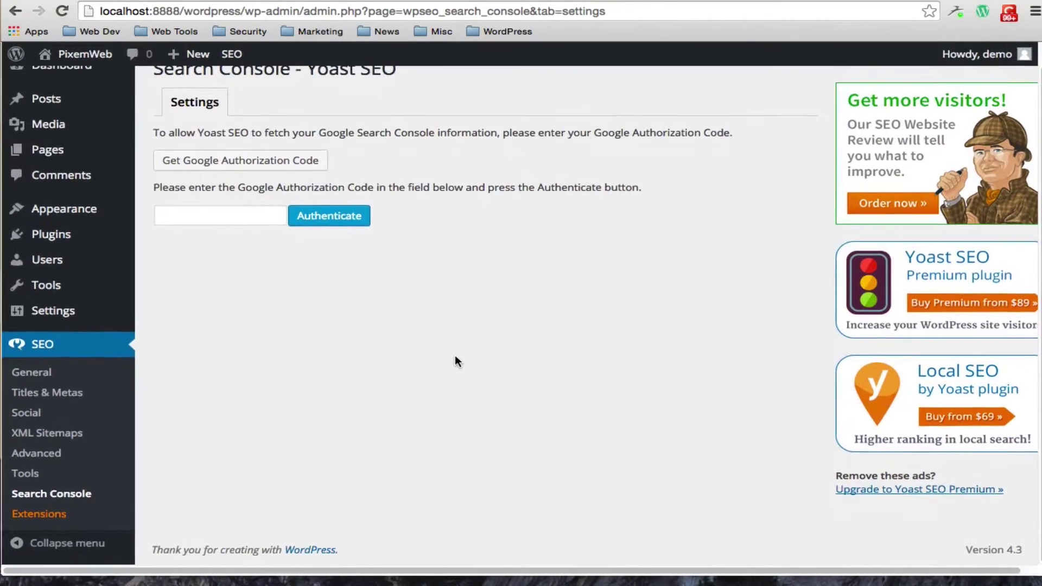
{"action": "left_click", "coordinate": [41, 515]}
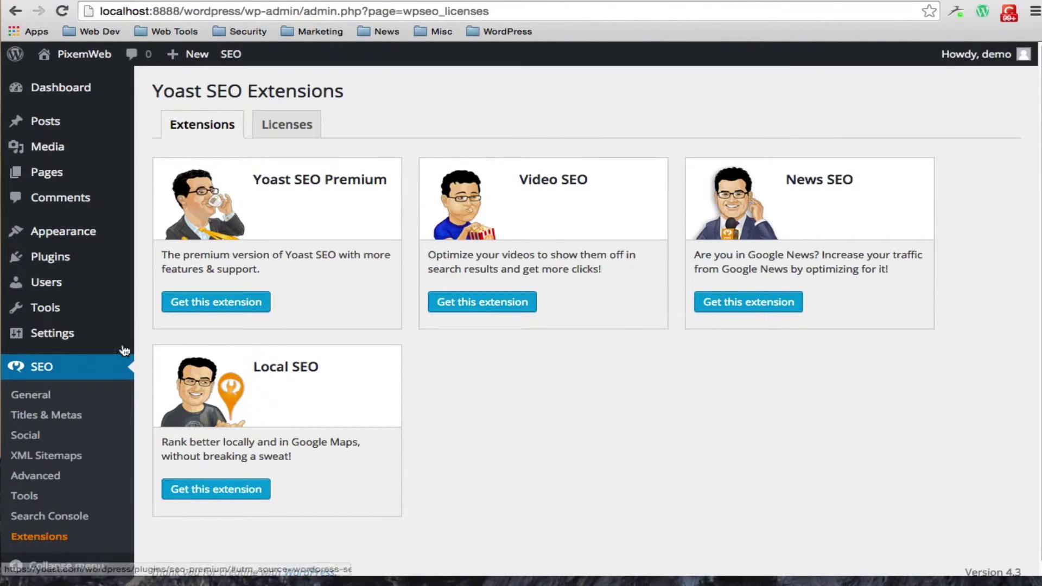
Open Demo Post for editing and bring its expanded Yoast SEO general settings into view.
{"action": "mouse_move", "coordinate": [60, 130]}
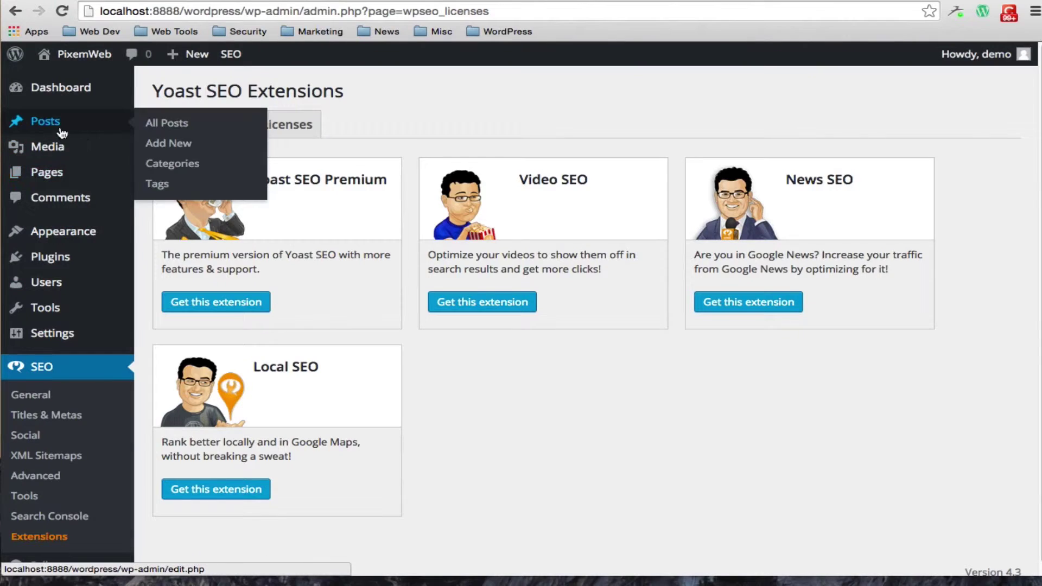
{"action": "left_click", "coordinate": [167, 124]}
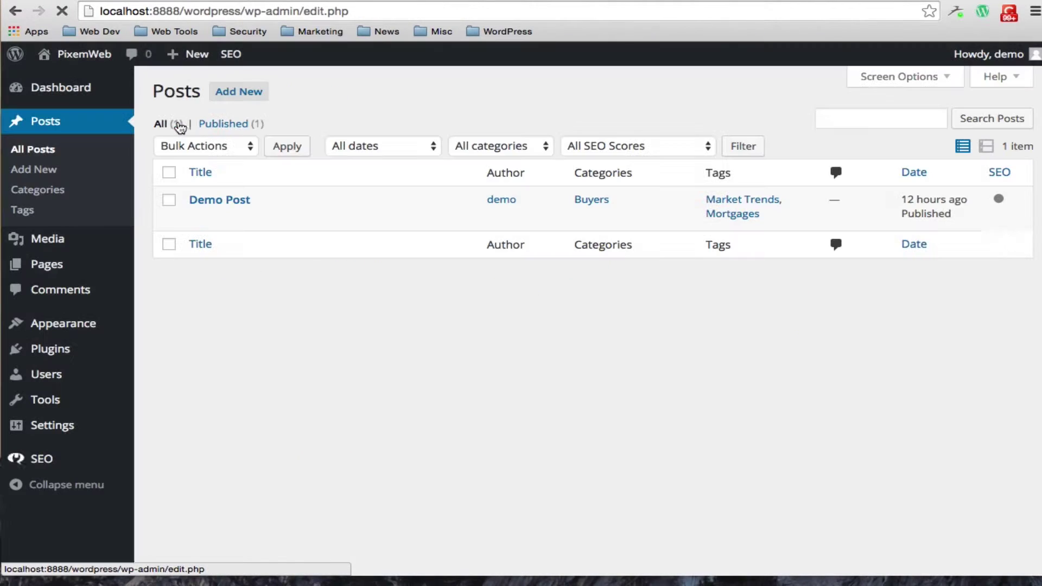
{"action": "mouse_move", "coordinate": [293, 217]}
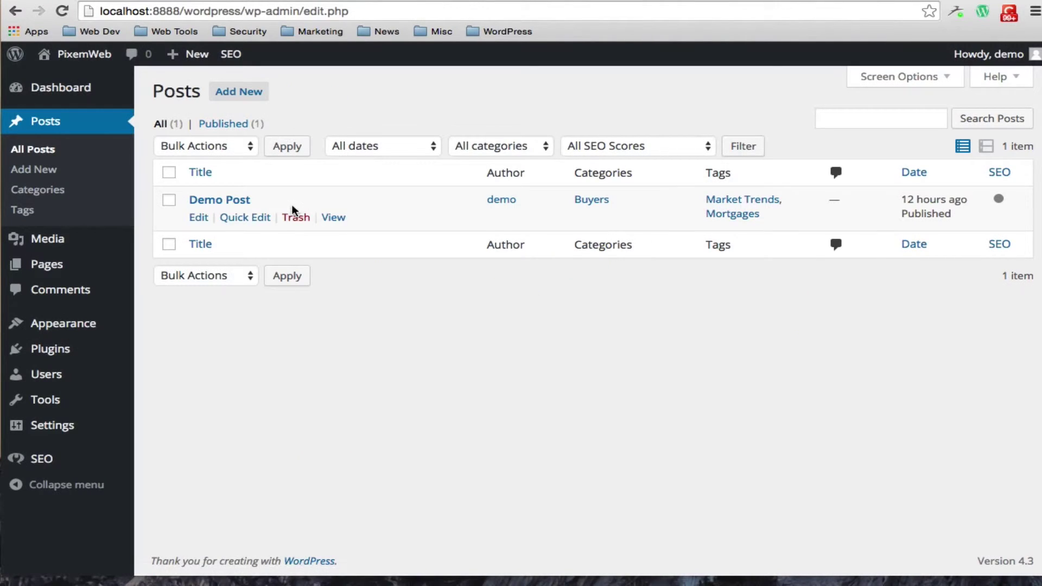
{"action": "left_click", "coordinate": [195, 218]}
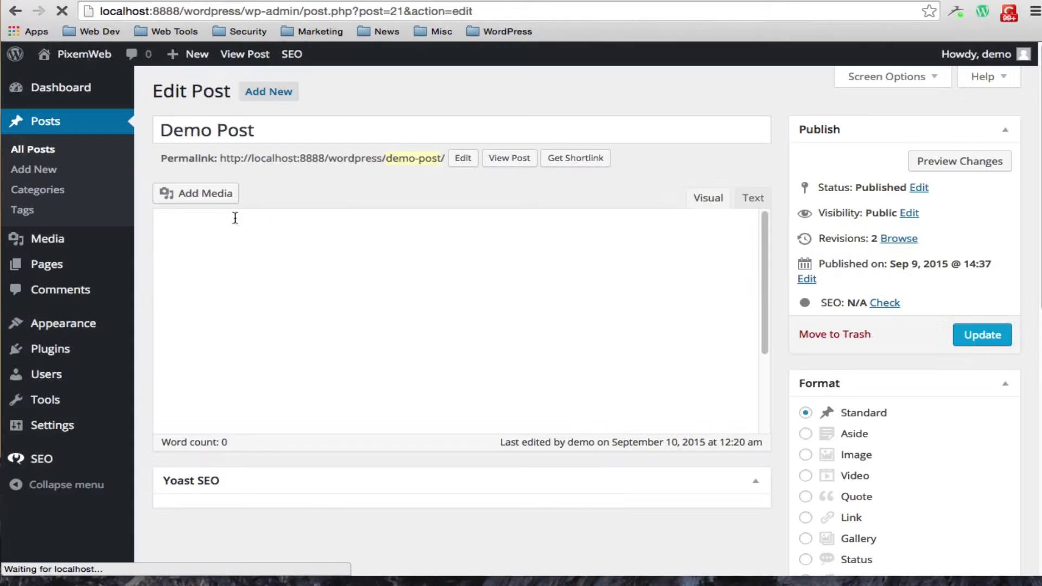
{"action": "scroll", "coordinate": [777, 327], "scroll_direction": "down", "scroll_amount": 10}
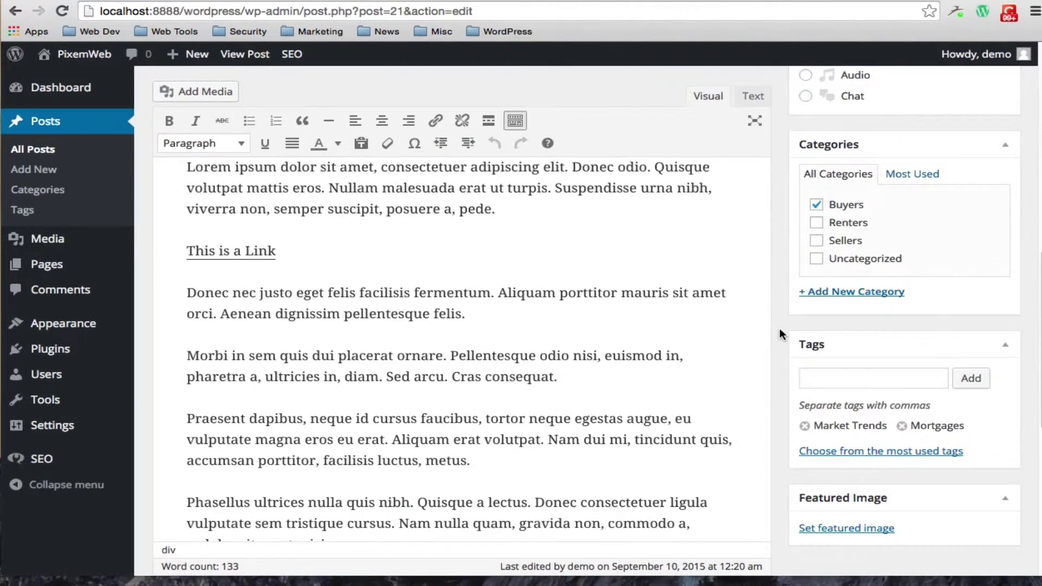
{"action": "scroll", "coordinate": [779, 333], "scroll_direction": "down", "scroll_amount": 1}
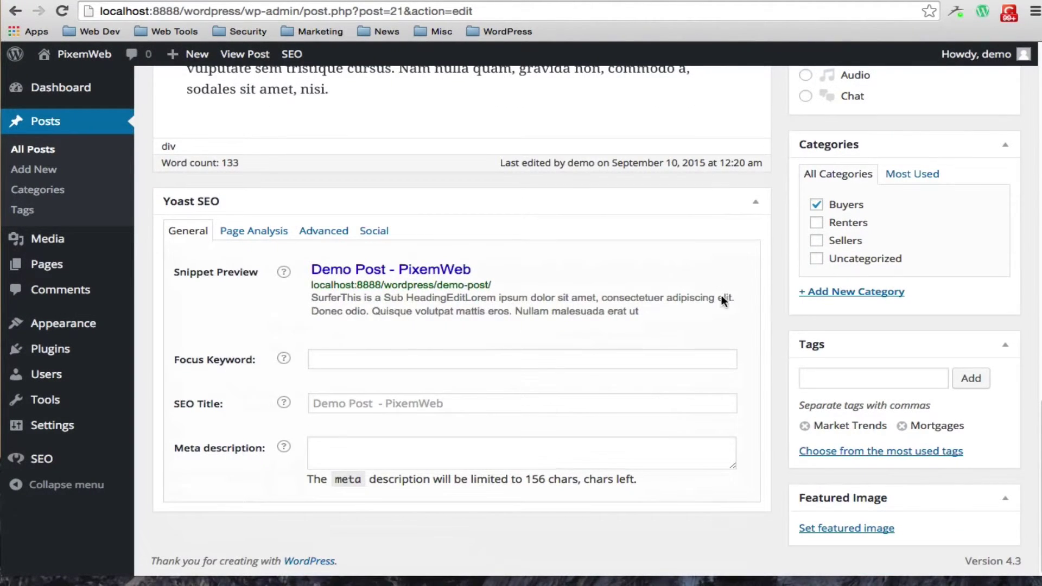
{"action": "left_click", "coordinate": [753, 203]}
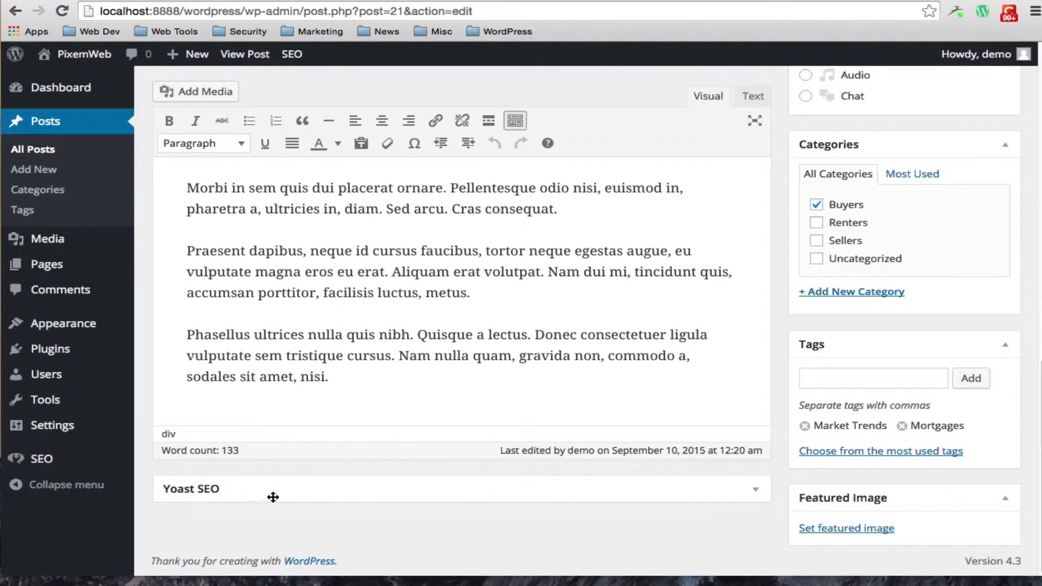
{"action": "left_click", "coordinate": [755, 491]}
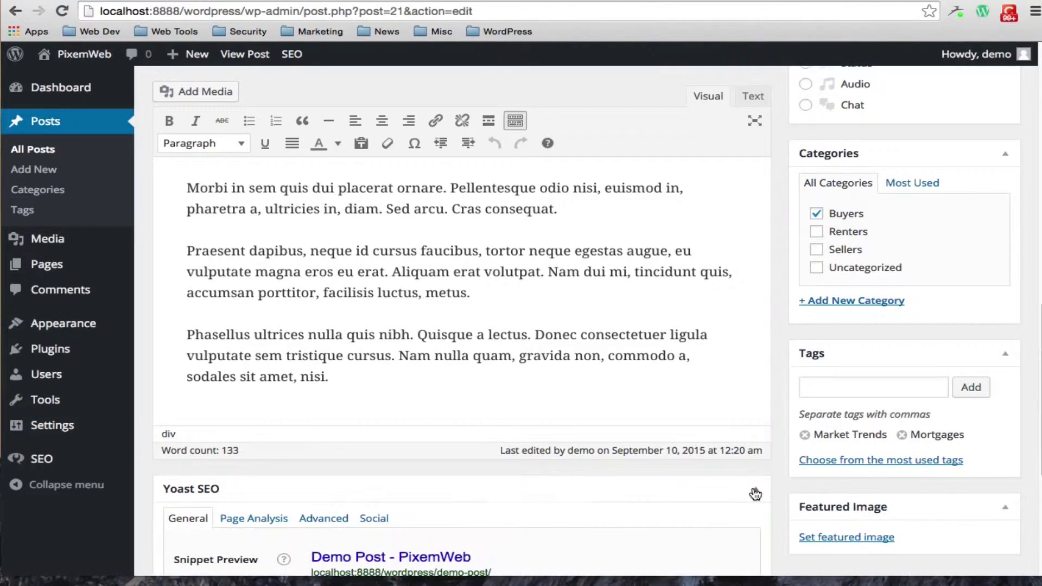
{"action": "scroll", "coordinate": [786, 482], "scroll_direction": "down", "scroll_amount": 5}
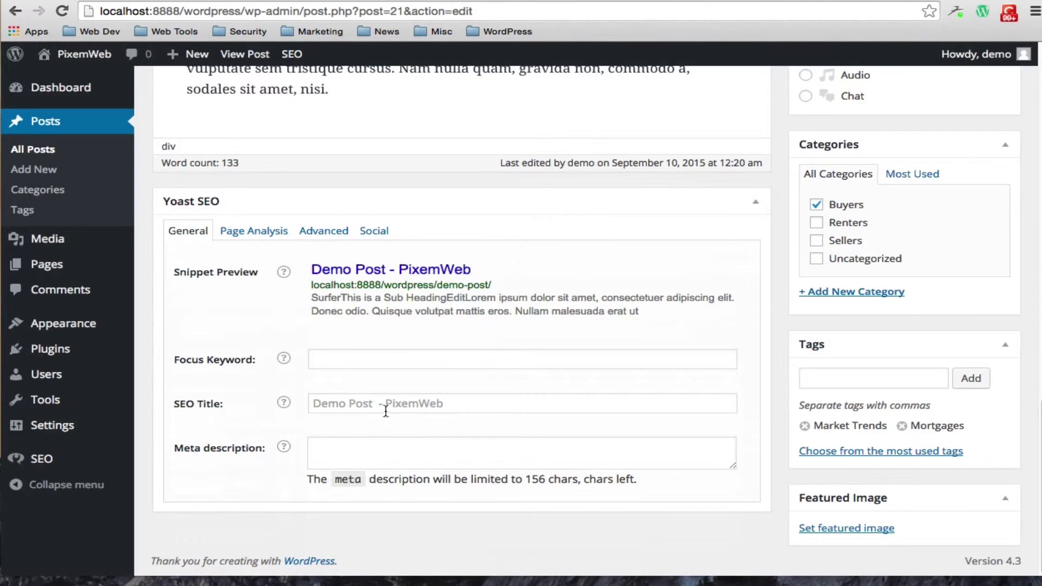
Copy the post's title into its Yoast SEO title and extend it to read "Demo Post - PixemWeb".
{"action": "scroll", "coordinate": [435, 408], "scroll_direction": "up", "scroll_amount": 10}
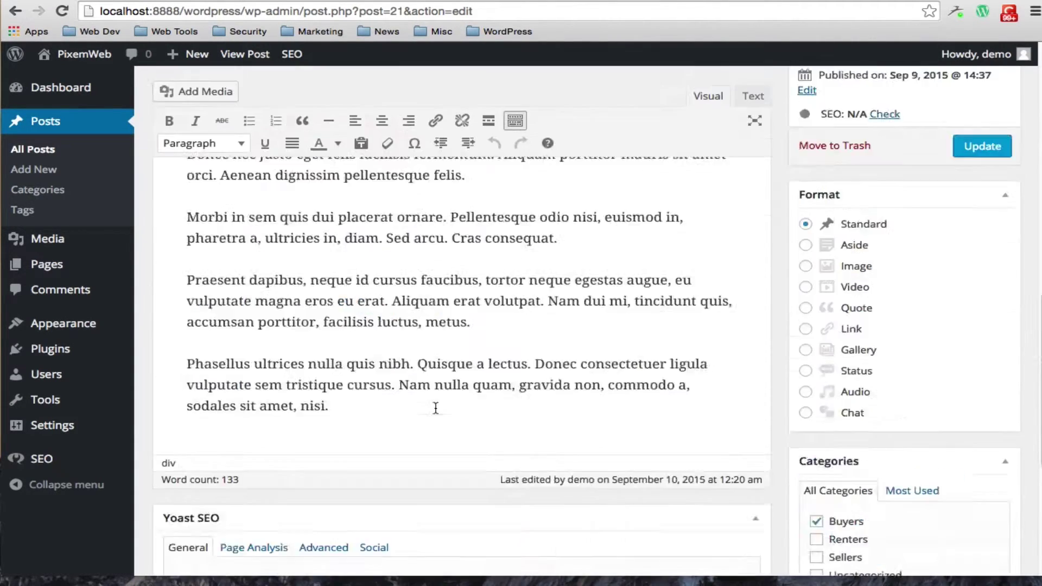
{"action": "double_click", "coordinate": [295, 124]}
{"action": "triple_click", "coordinate": [296, 124]}
{"action": "key", "text": "ctrl+c"}
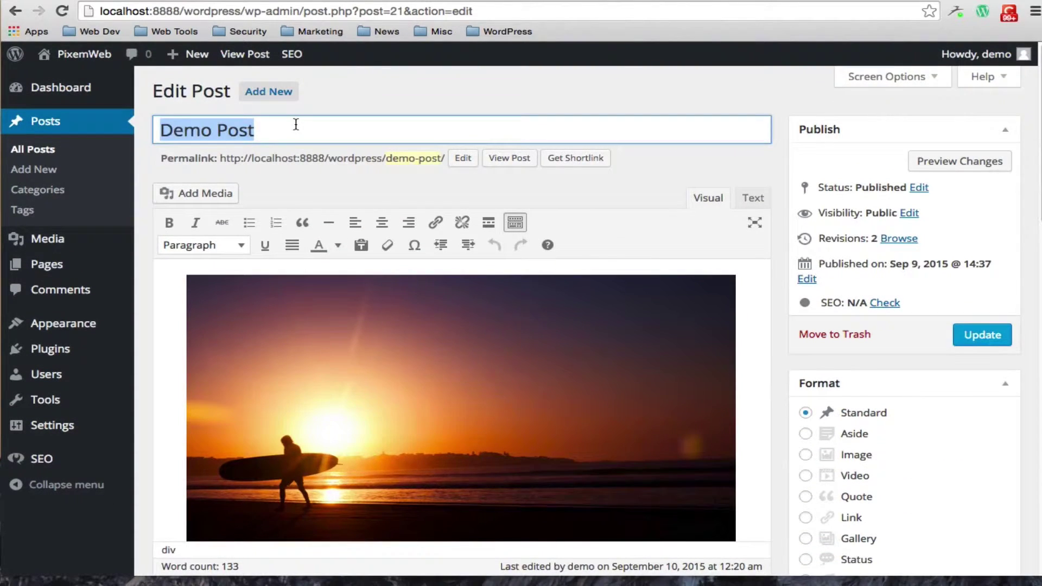
{"action": "scroll", "coordinate": [341, 402], "scroll_direction": "down", "scroll_amount": 10}
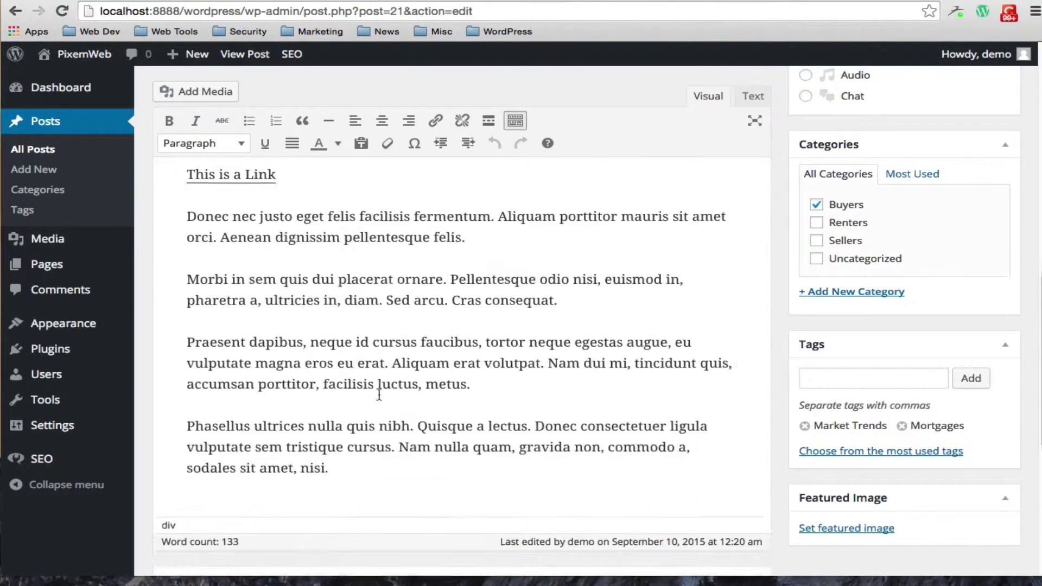
{"action": "left_click", "coordinate": [341, 403]}
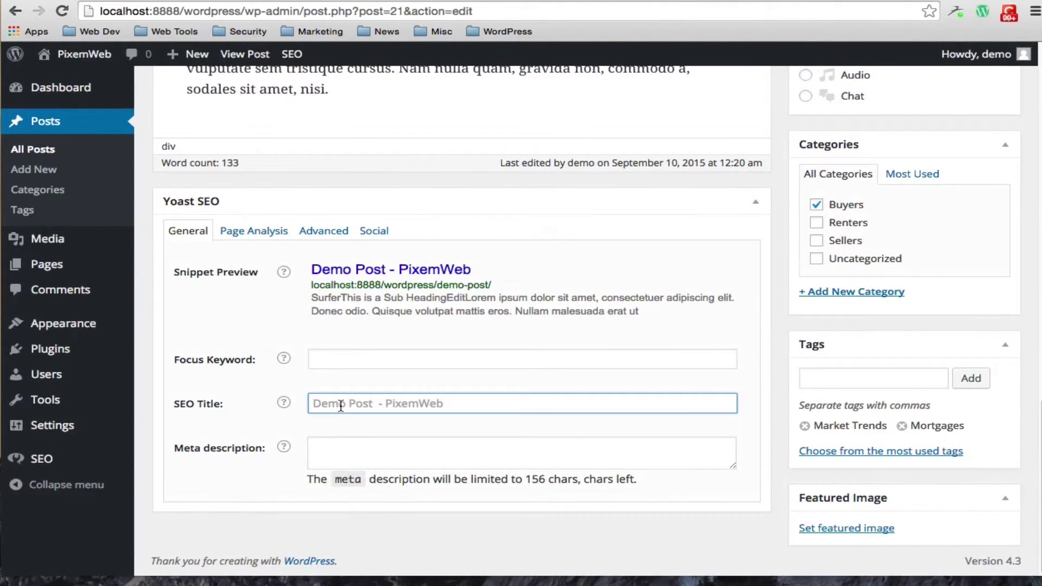
{"action": "key", "text": "ctrl+v"}
{"action": "type", "text": "- "}
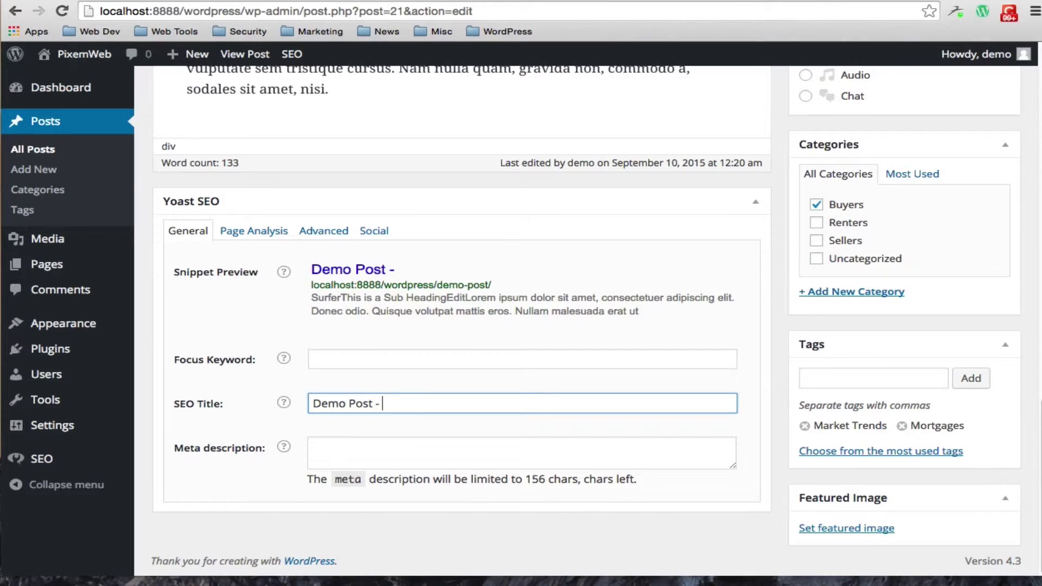
{"action": "type", "text": "PixemWeb"}
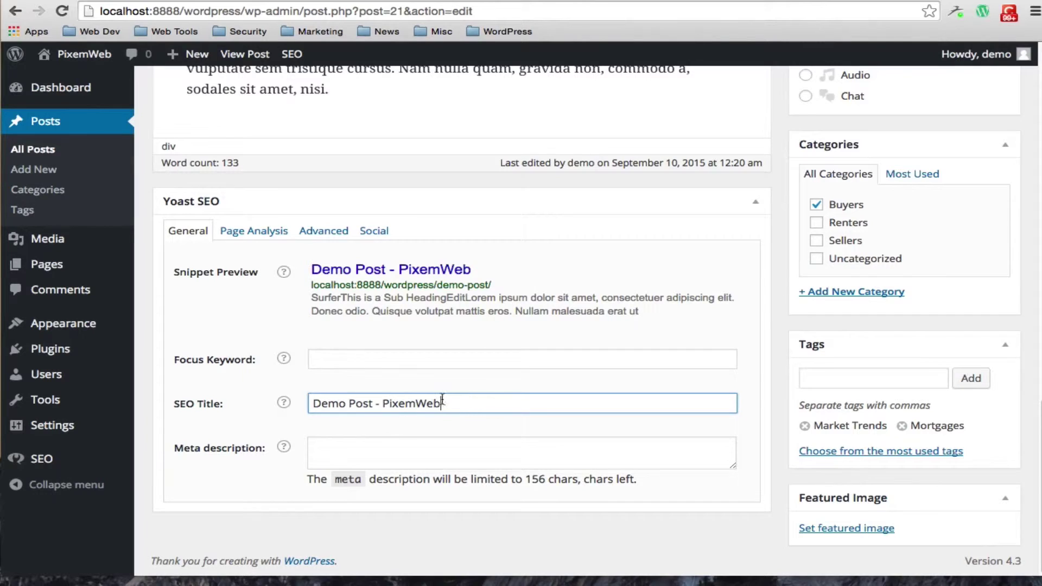
Copy the post's first Lorem ipsum paragraph into the Yoast meta description and trim it to end at "Suspendisse urna nibh,".
{"action": "left_click", "coordinate": [391, 454]}
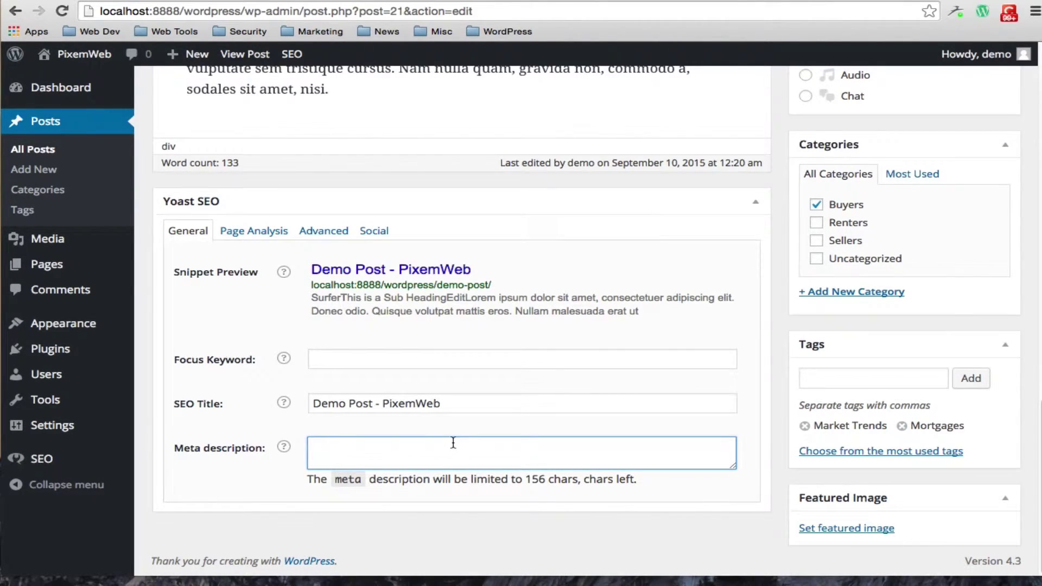
{"action": "scroll", "coordinate": [453, 443], "scroll_direction": "up", "scroll_amount": 10}
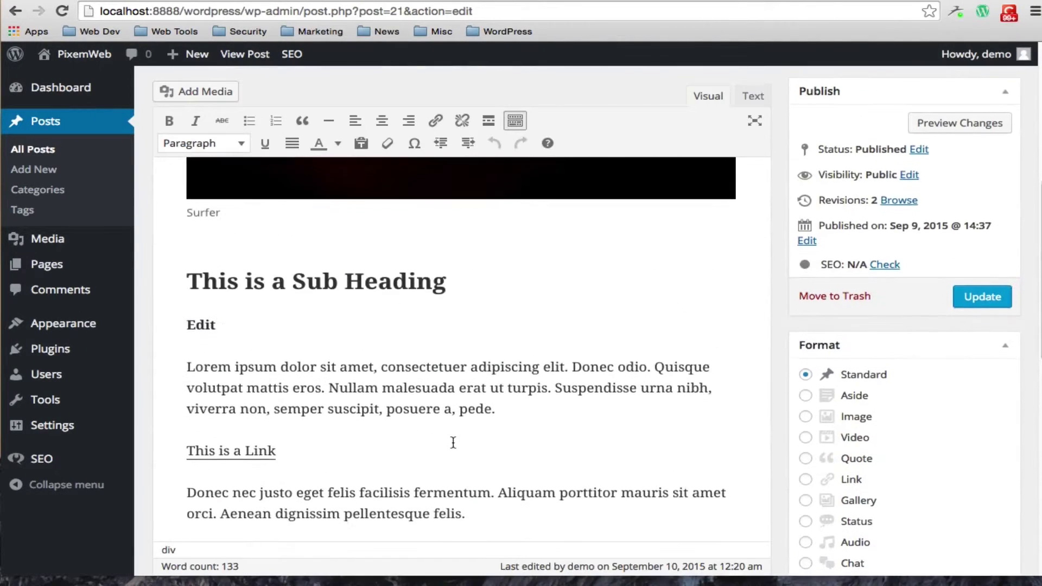
{"action": "left_click", "coordinate": [186, 371]}
{"action": "left_click_drag", "start_coordinate": [186, 371], "coordinate": [533, 406]}
{"action": "key", "text": "super+c"}
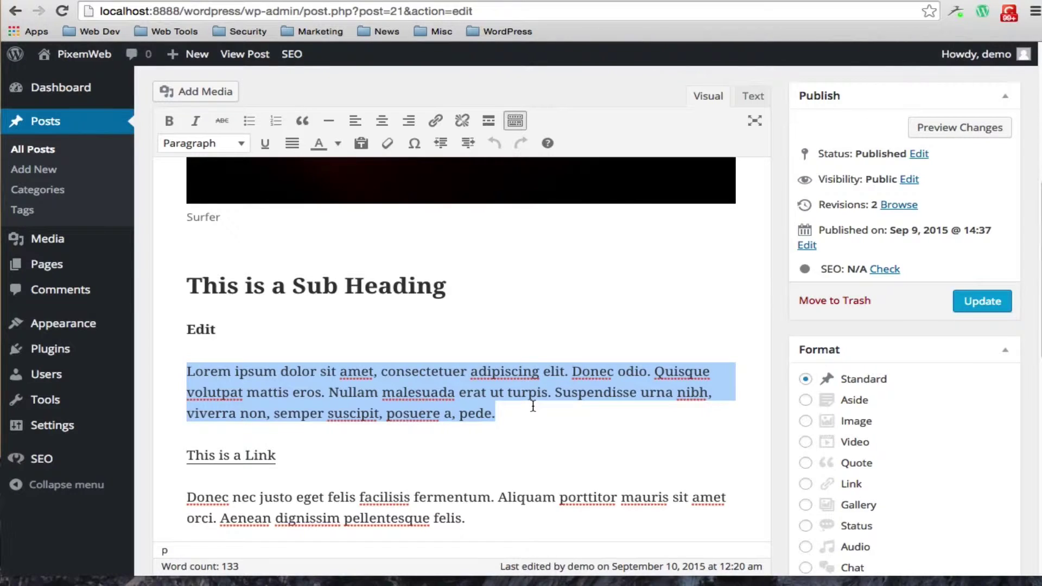
{"action": "scroll", "coordinate": [532, 405], "scroll_direction": "down", "scroll_amount": 8}
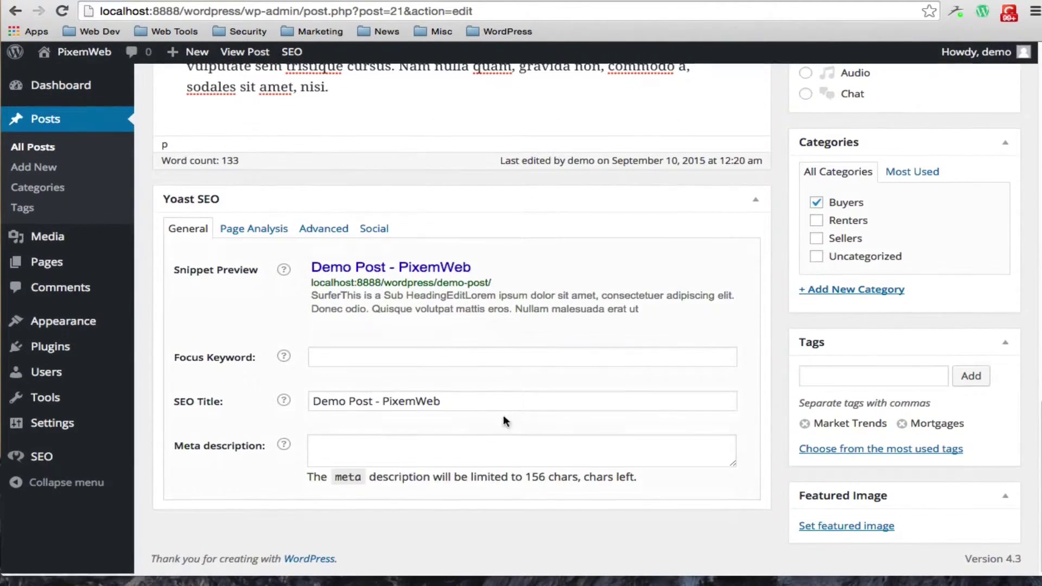
{"action": "left_click", "coordinate": [407, 453]}
{"action": "key", "text": "super+v"}
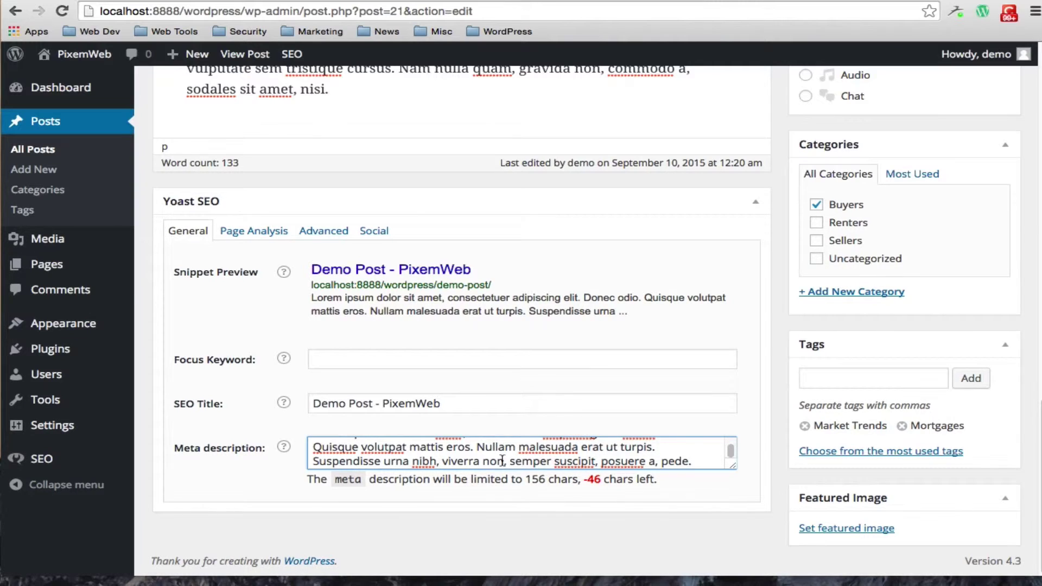
{"action": "left_click_drag", "start_coordinate": [441, 461], "coordinate": [690, 461]}
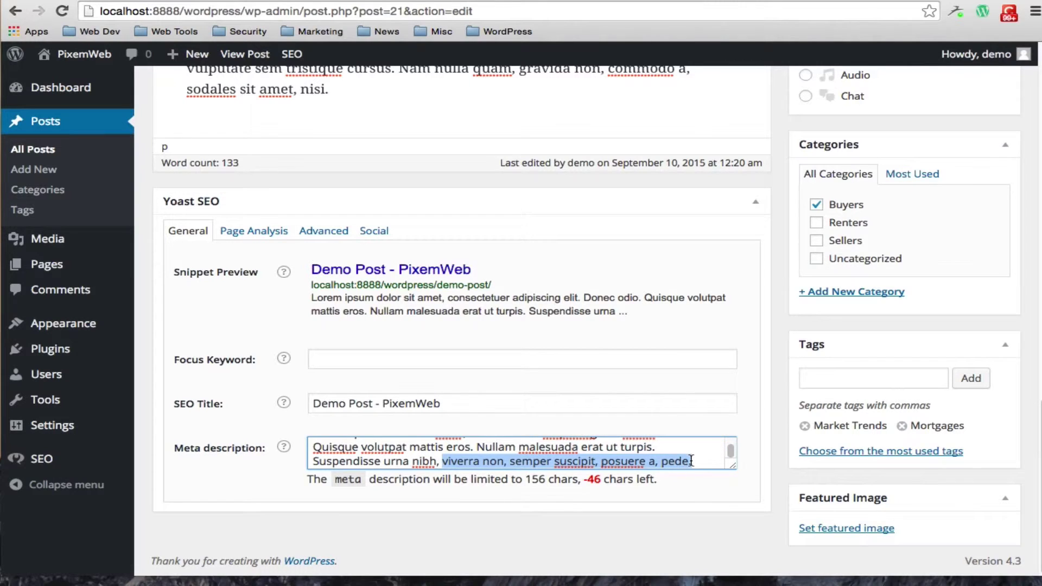
{"action": "key", "text": "BackSpace"}
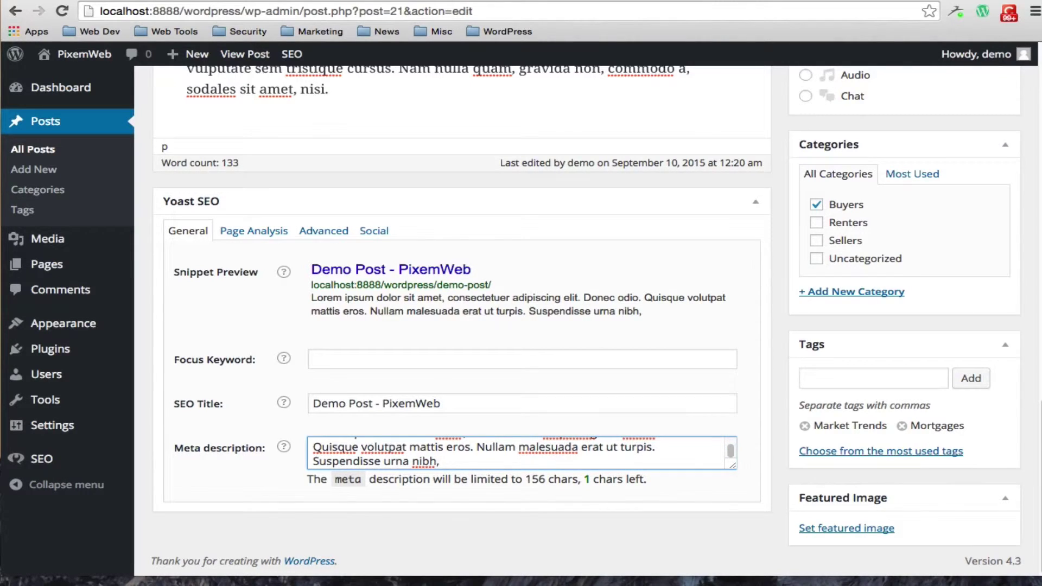
Set the post's focus keyword to "SEO" and review the page analysis and focus keyword usage.
{"action": "left_click", "coordinate": [449, 358]}
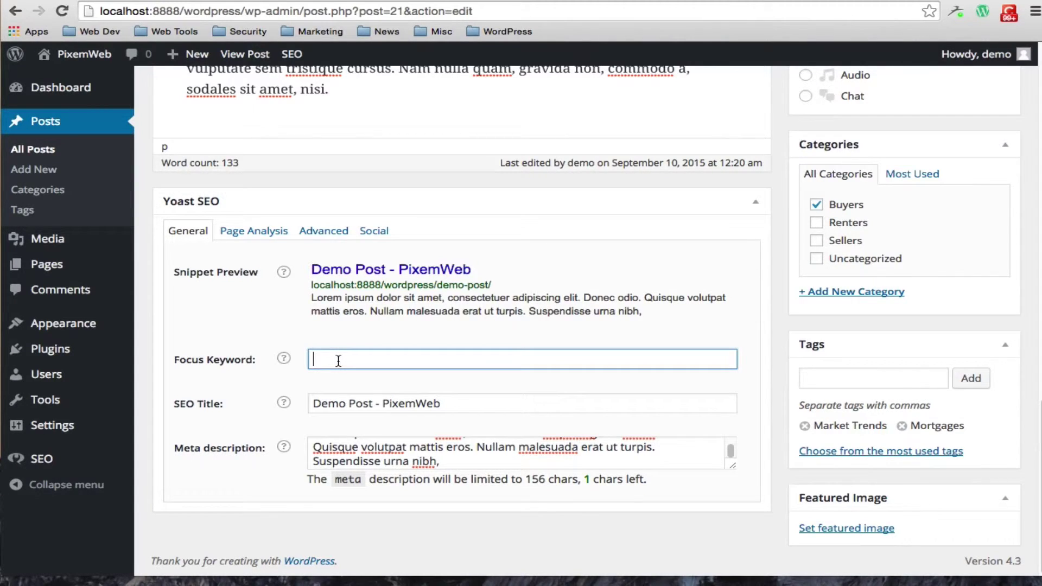
{"action": "type", "text": "SEO"}
{"action": "left_click", "coordinate": [239, 235]}
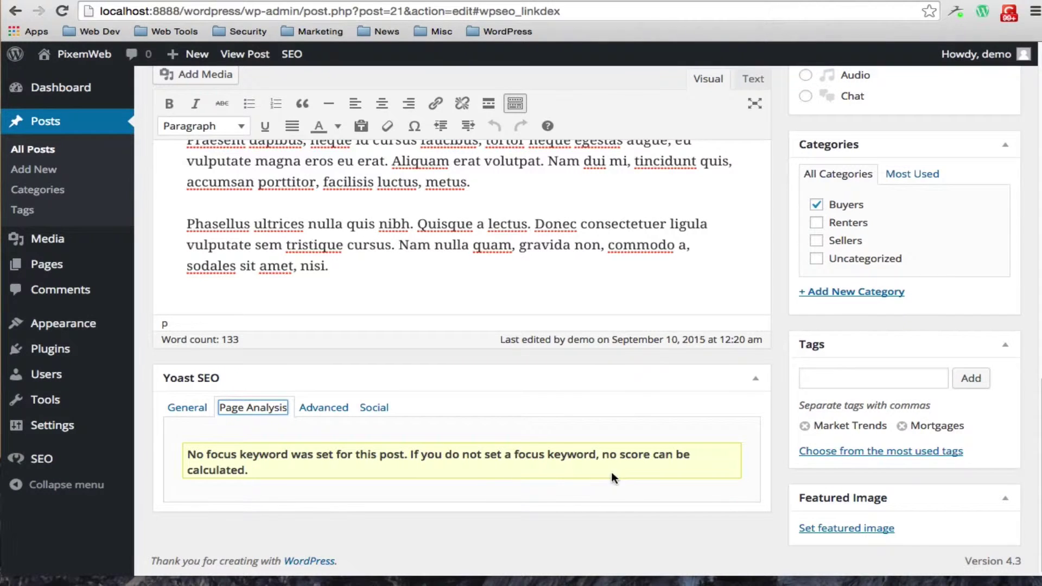
{"action": "left_click", "coordinate": [187, 407]}
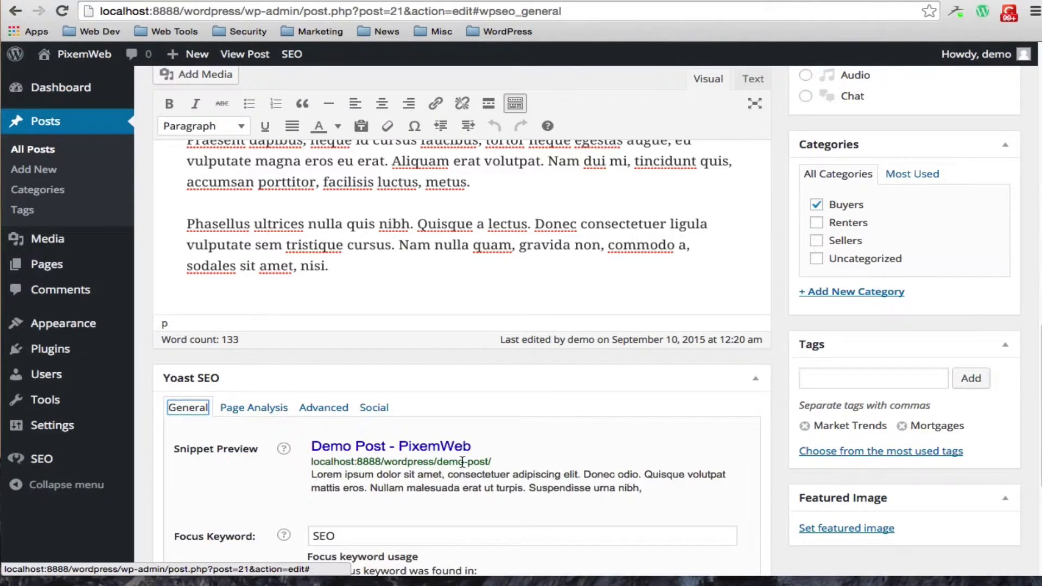
{"action": "scroll", "coordinate": [462, 466], "scroll_direction": "down", "scroll_amount": 3}
{"action": "left_click", "coordinate": [393, 447]}
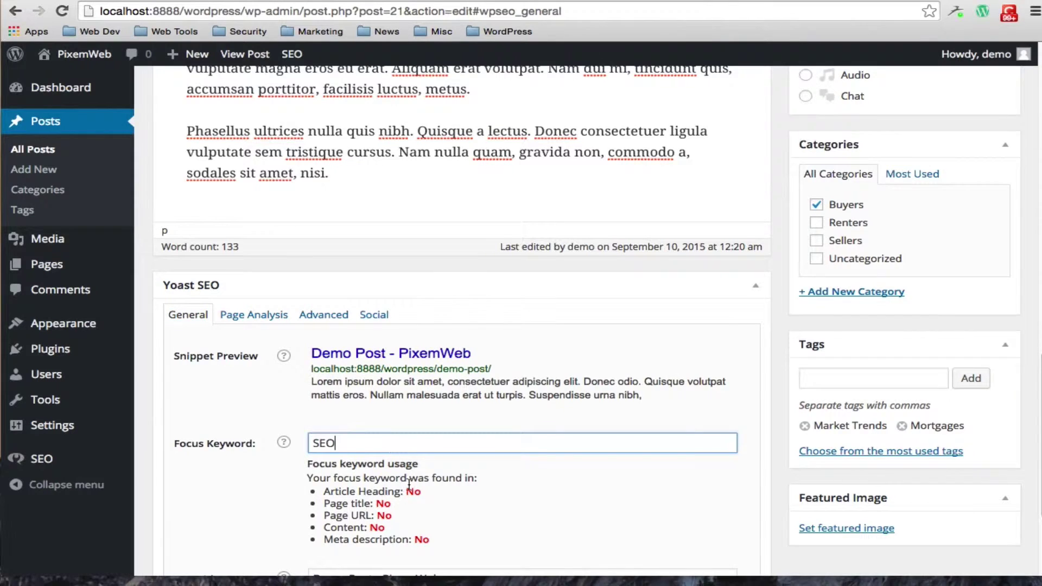
{"action": "scroll", "coordinate": [408, 483], "scroll_direction": "down", "scroll_amount": 3}
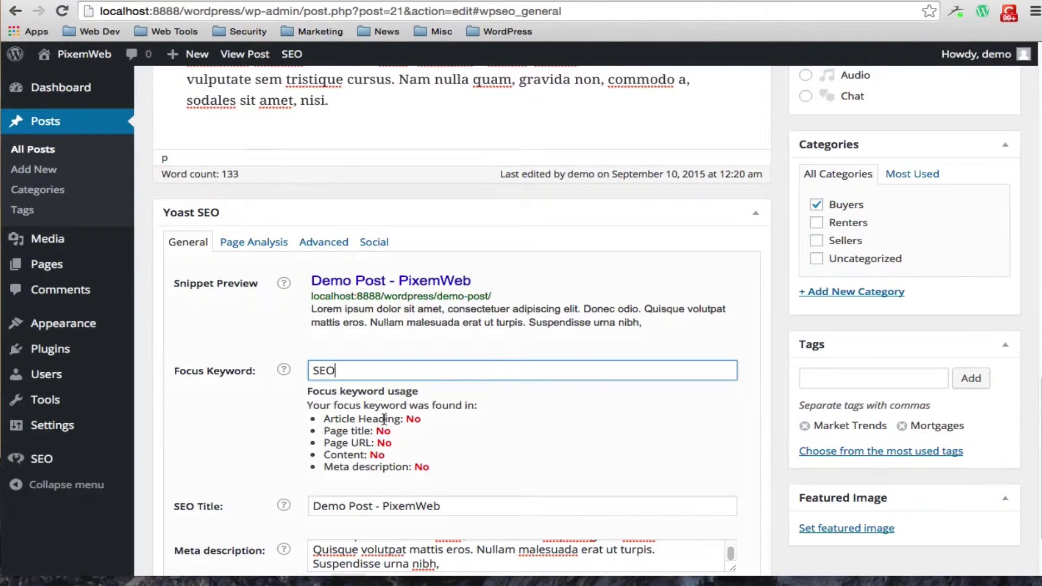
{"action": "scroll", "coordinate": [383, 420], "scroll_direction": "down", "scroll_amount": 2}
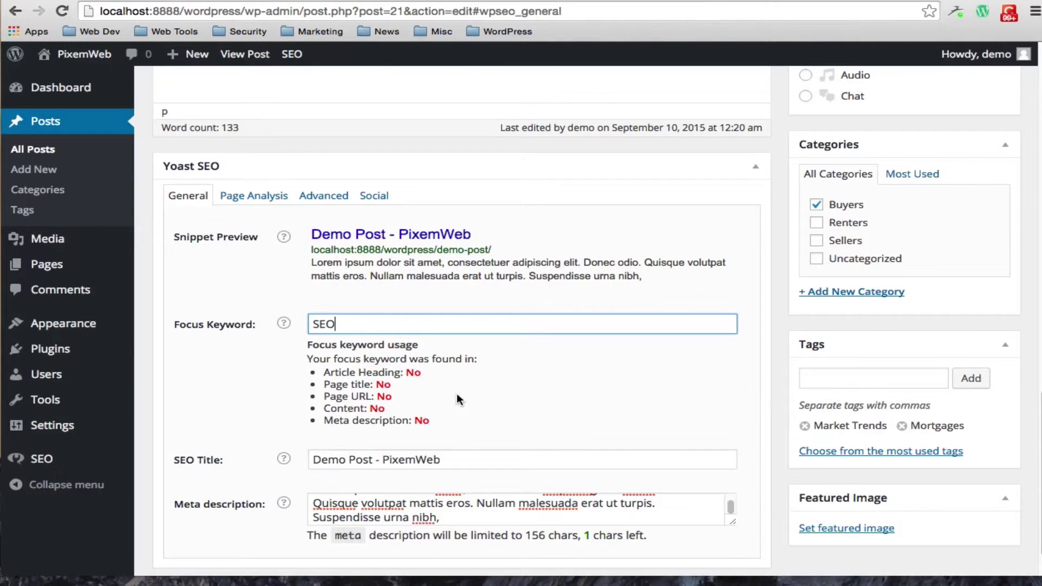
Extend the post title to "Demo Post SEO" and change the permalink slug to "demo-post-seo".
{"action": "scroll", "coordinate": [580, 395], "scroll_direction": "up", "scroll_amount": 15}
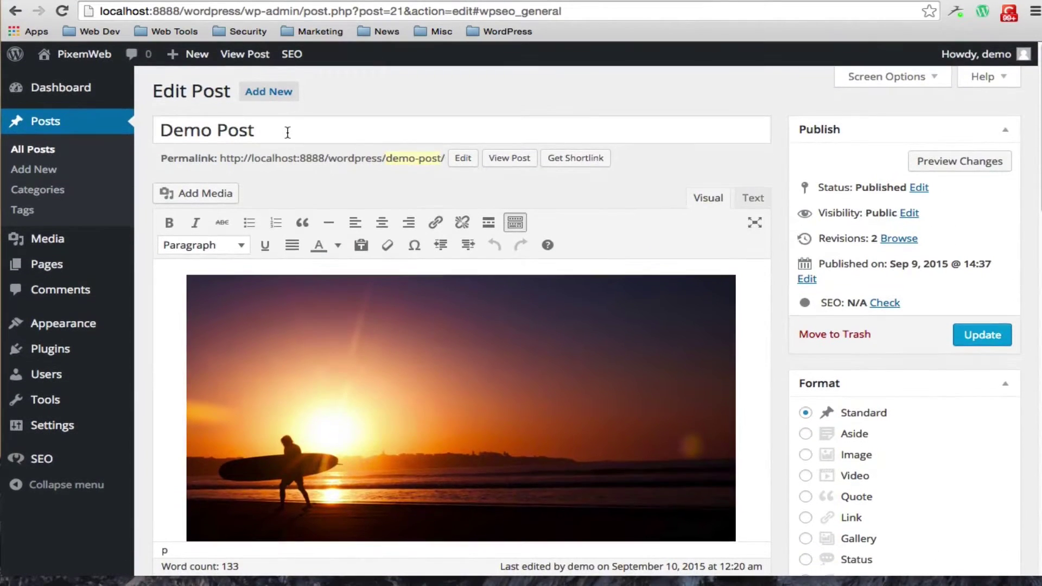
{"action": "left_click", "coordinate": [287, 133]}
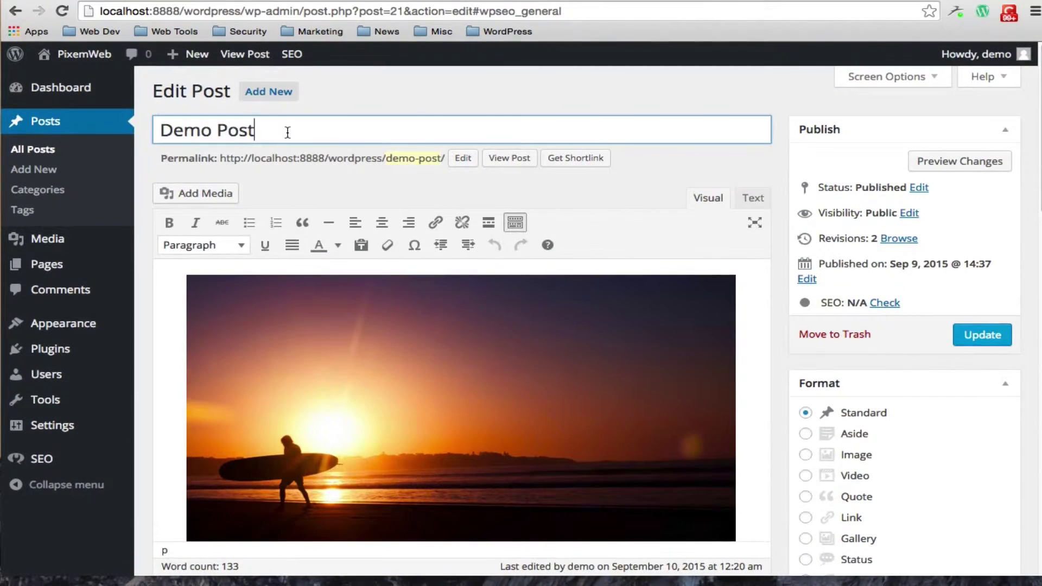
{"action": "type", "text": "SEO"}
{"action": "left_click", "coordinate": [463, 158]}
{"action": "left_click", "coordinate": [468, 159]}
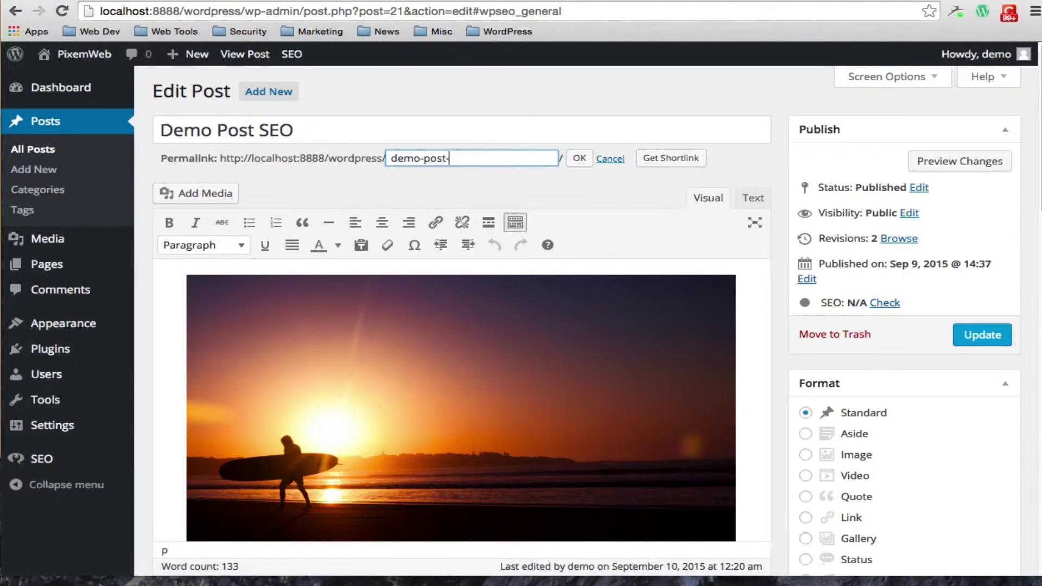
{"action": "left_click", "coordinate": [579, 158]}
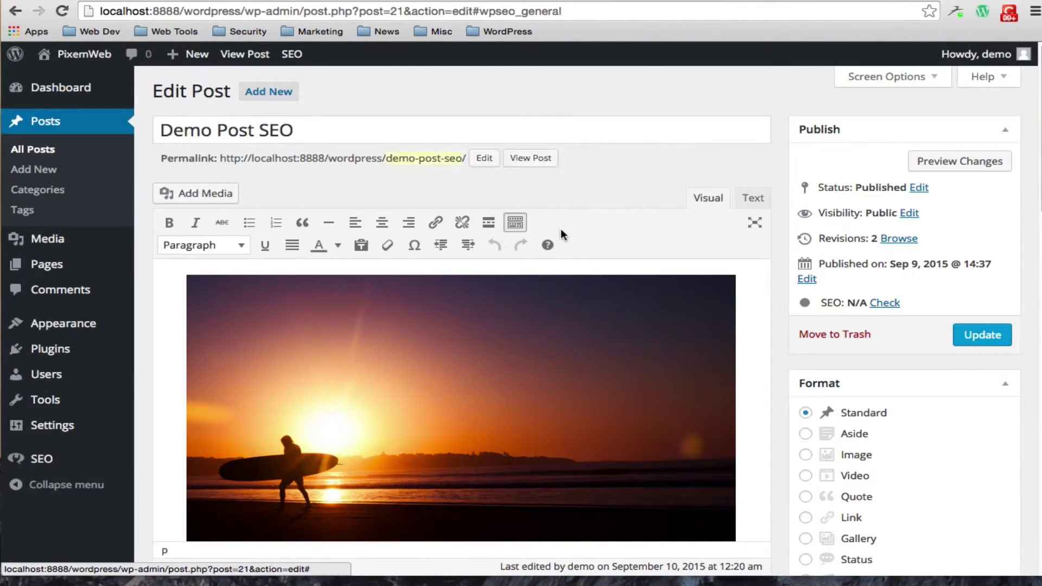
Replace the word "Heading" in the post's subheading so that it reads "This is a Sub SEO".
{"action": "scroll", "coordinate": [394, 489], "scroll_direction": "down", "scroll_amount": 3}
{"action": "scroll", "coordinate": [394, 515], "scroll_direction": "down", "scroll_amount": 2}
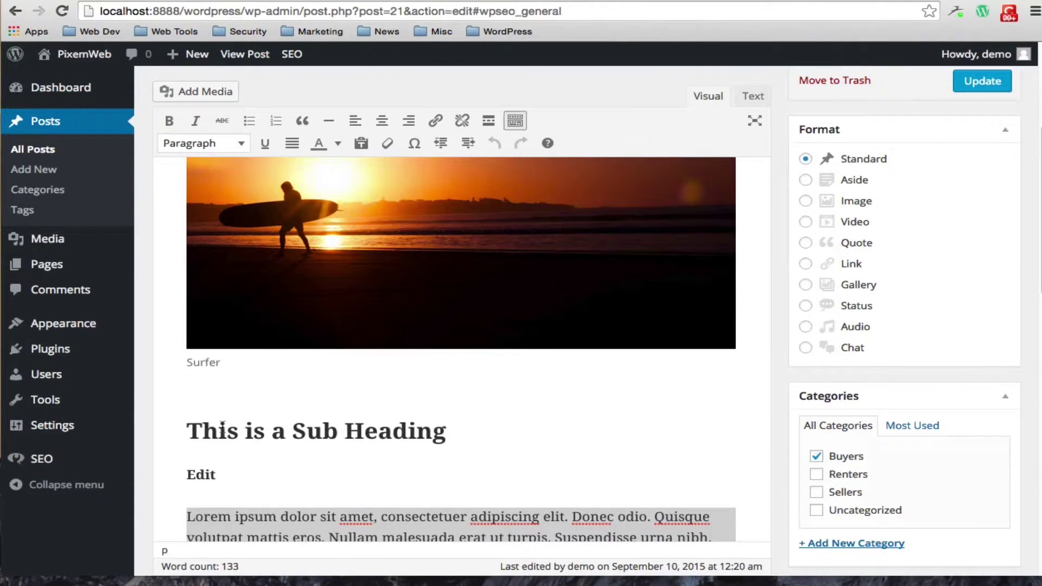
{"action": "double_click", "coordinate": [383, 426]}
{"action": "type", "text": "SEO"}
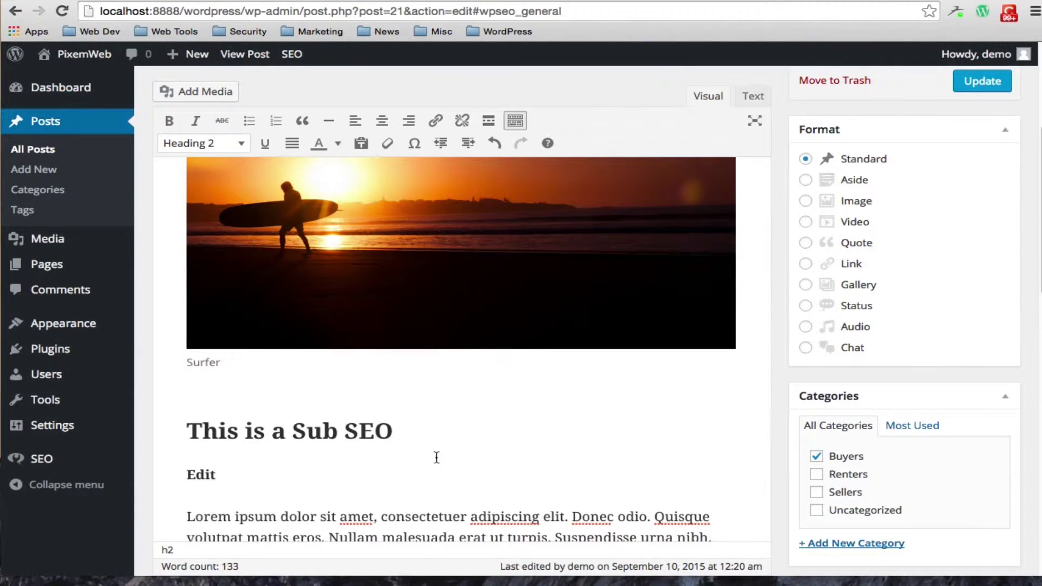
Replace "facilisis" in the paragraph starting with "Donec nec" and "odio" in the "Morbi" paragraph with "SEO".
{"action": "scroll", "coordinate": [436, 457], "scroll_direction": "down", "scroll_amount": 4}
{"action": "left_click", "coordinate": [395, 442]}
{"action": "double_click", "coordinate": [396, 442]}
{"action": "type", "text": "SEO"}
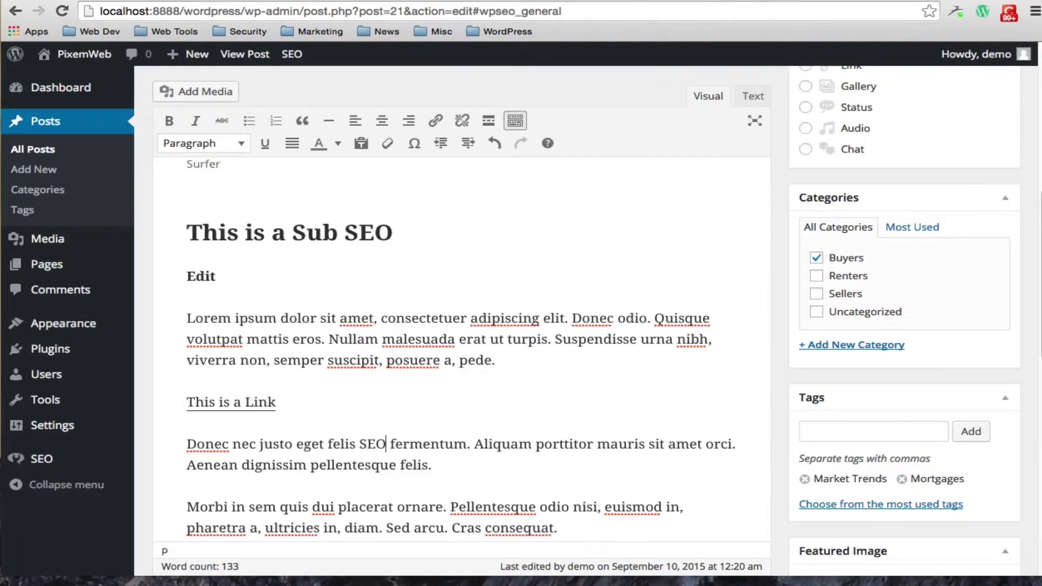
{"action": "double_click", "coordinate": [551, 506]}
{"action": "type", "text": "SEO"}
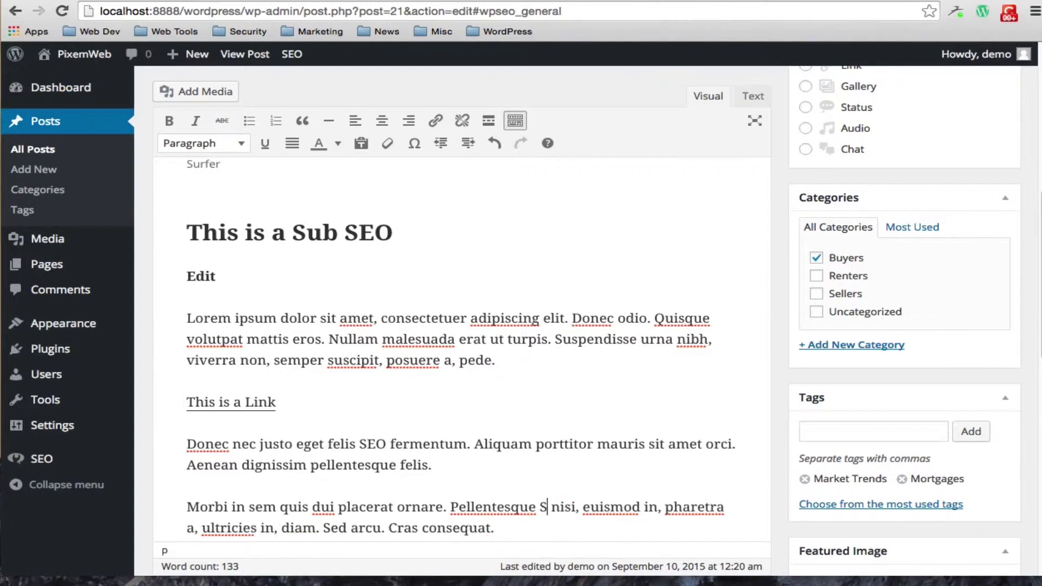
In the post's last paragraph, replace "Nam" with "SEO" and "gravida" with "seo".
{"action": "scroll", "coordinate": [551, 506], "scroll_direction": "down", "scroll_amount": 1}
{"action": "scroll", "coordinate": [461, 325], "scroll_direction": "down", "scroll_amount": 10}
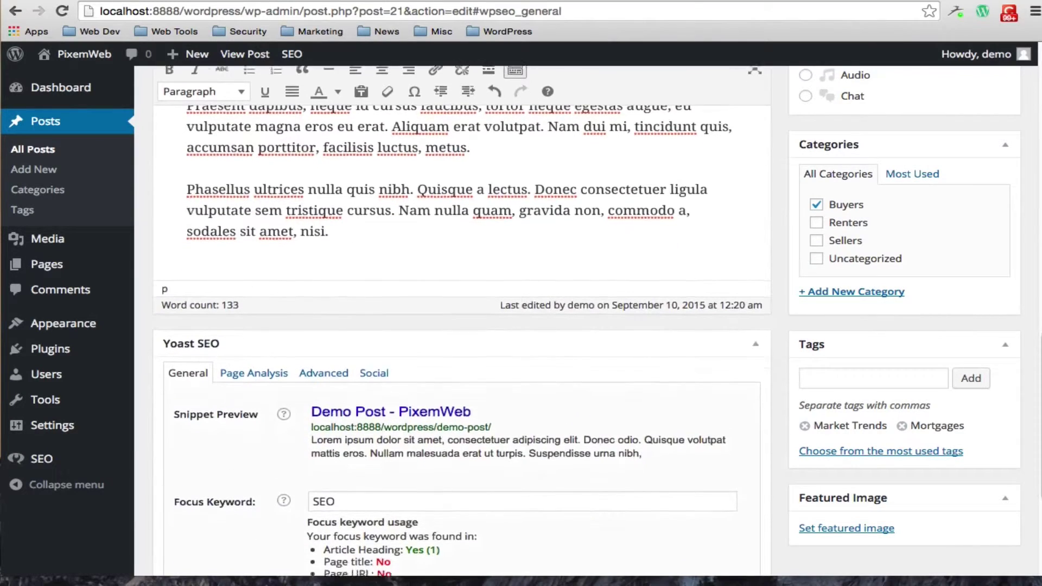
{"action": "scroll", "coordinate": [440, 319], "scroll_direction": "up", "scroll_amount": 4}
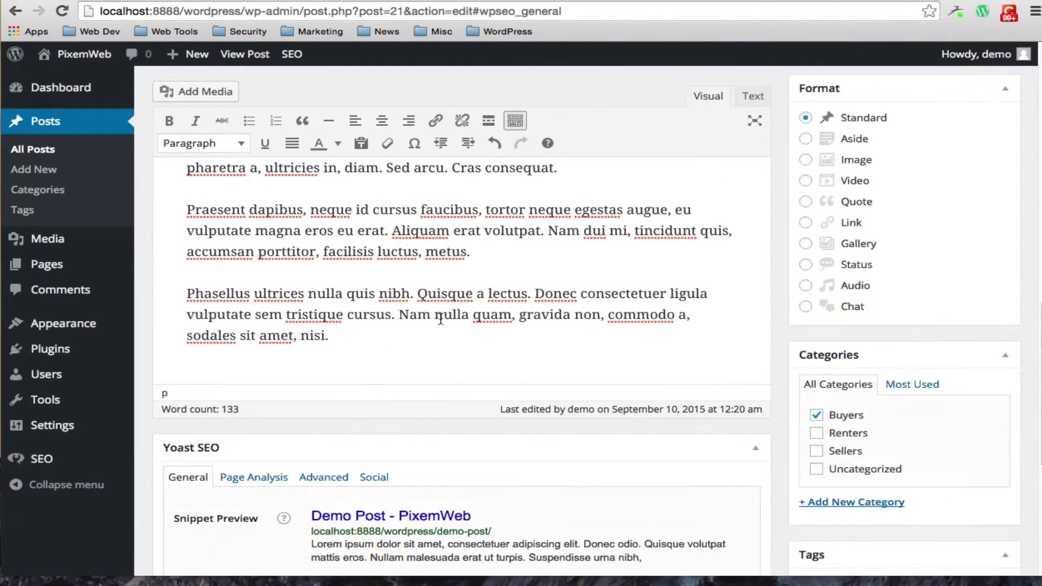
{"action": "double_click", "coordinate": [413, 315]}
{"action": "type", "text": "SEO"}
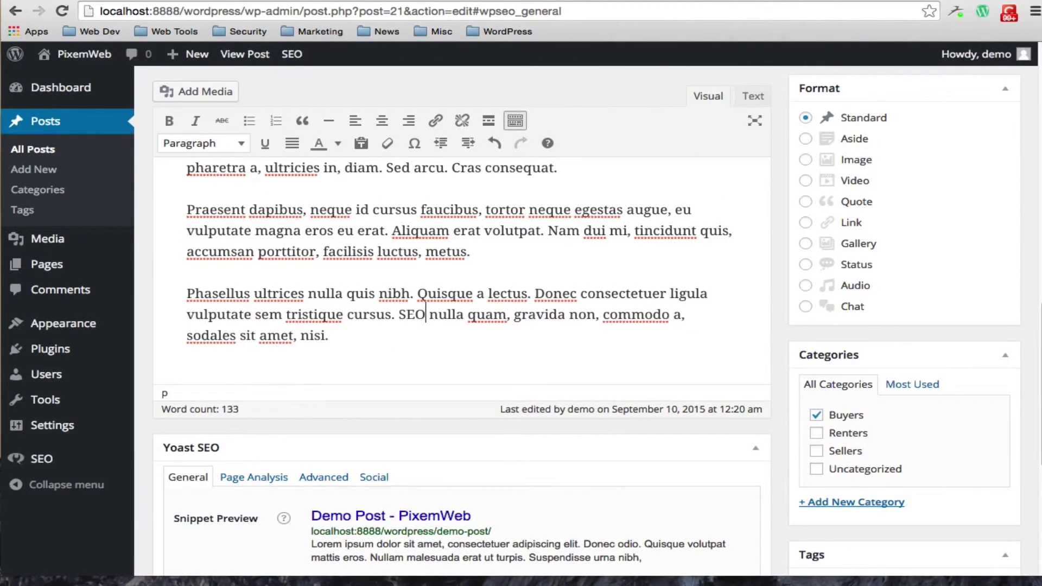
{"action": "double_click", "coordinate": [542, 314]}
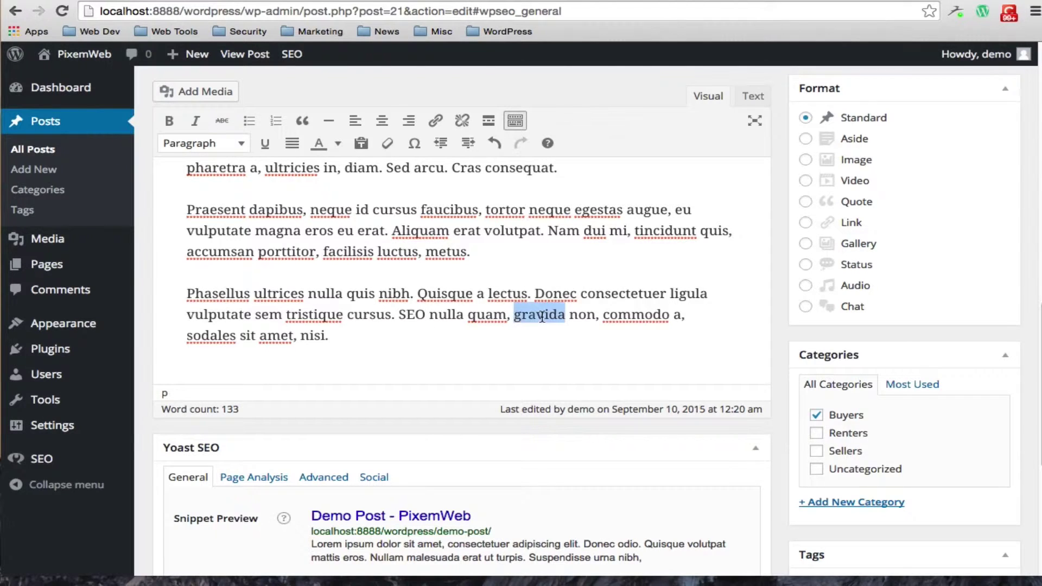
{"action": "type", "text": "seo"}
Recheck the focus keyword usage and replace "nibh" at the end of the meta description with "seo".
{"action": "scroll", "coordinate": [582, 320], "scroll_direction": "down", "scroll_amount": 2}
{"action": "scroll", "coordinate": [582, 320], "scroll_direction": "down", "scroll_amount": 3}
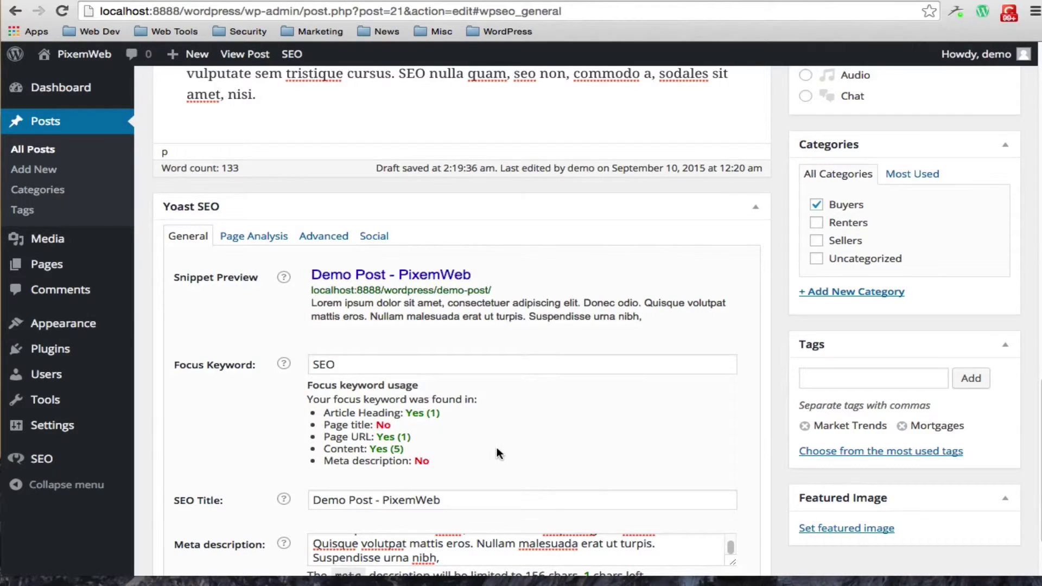
{"action": "scroll", "coordinate": [494, 451], "scroll_direction": "up", "scroll_amount": 8}
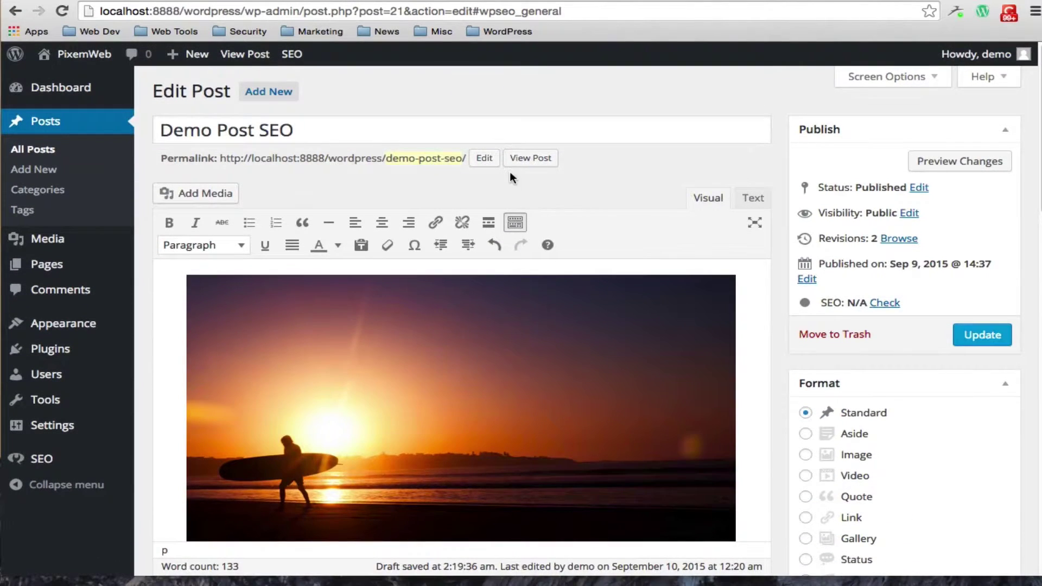
{"action": "scroll", "coordinate": [583, 191], "scroll_direction": "down", "scroll_amount": 10}
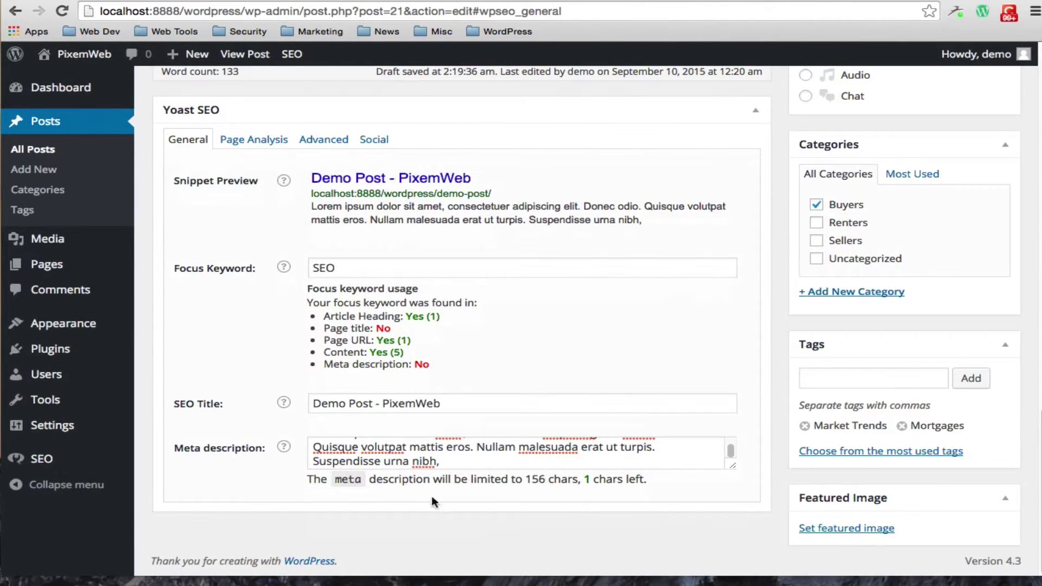
{"action": "double_click", "coordinate": [421, 461]}
{"action": "type", "text": "seo"}
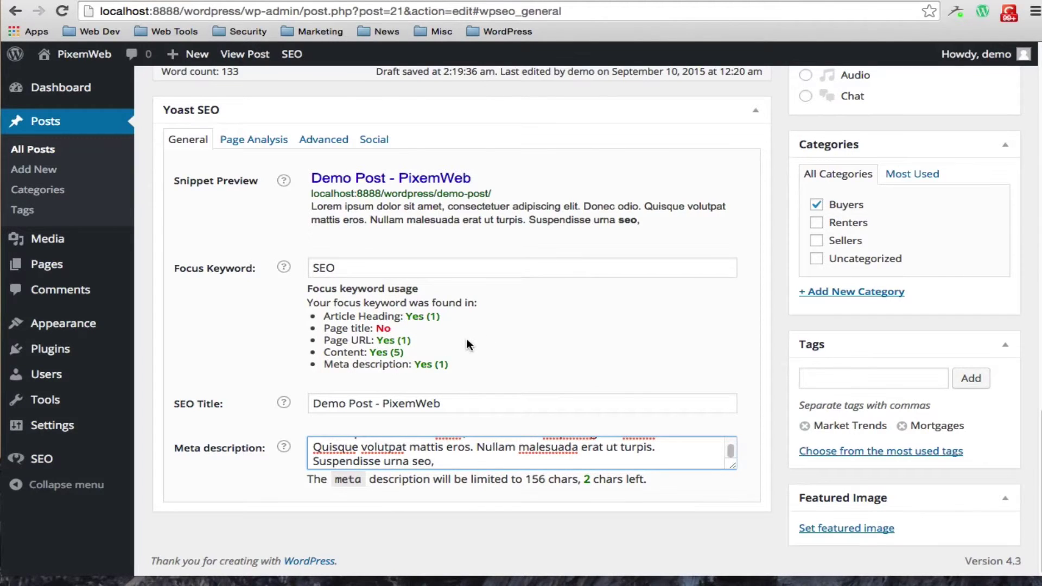
Change the post title to "Demo Post seo" and review the focus keyword usage again.
{"action": "scroll", "coordinate": [467, 342], "scroll_direction": "up", "scroll_amount": 10}
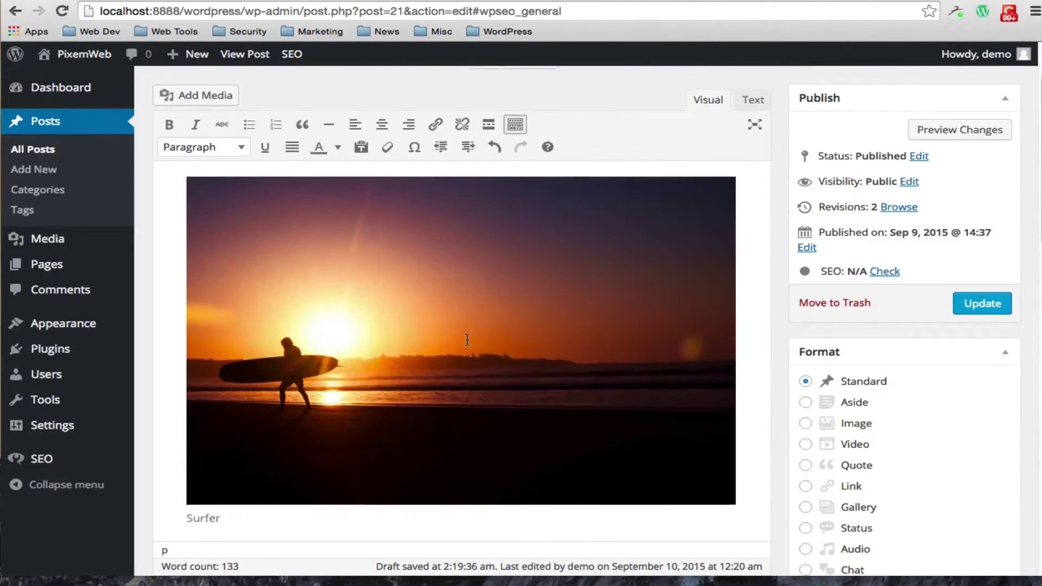
{"action": "scroll", "coordinate": [467, 340], "scroll_direction": "up", "scroll_amount": 3}
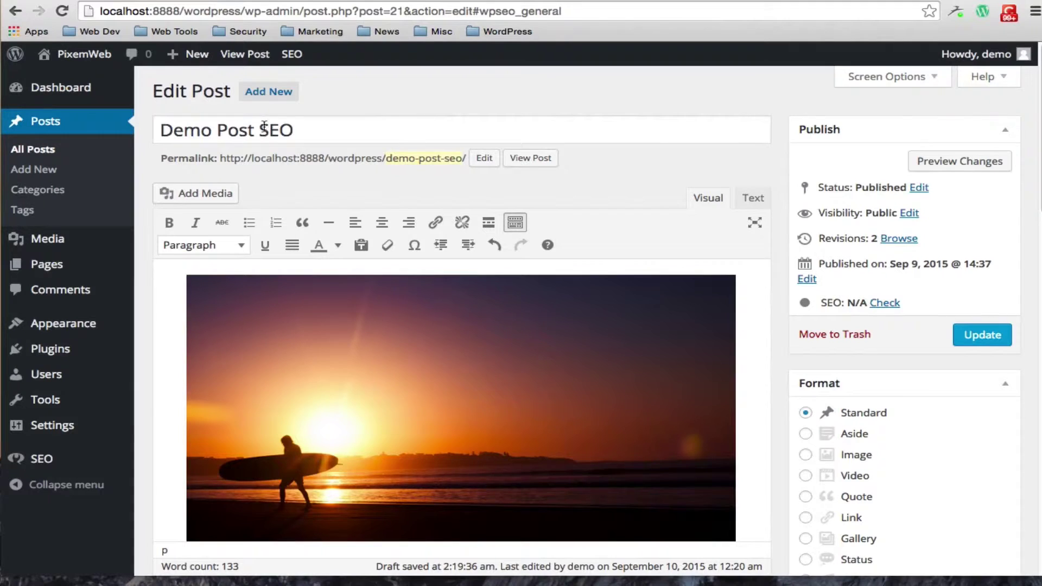
{"action": "double_click", "coordinate": [264, 125]}
{"action": "type", "text": "seo"}
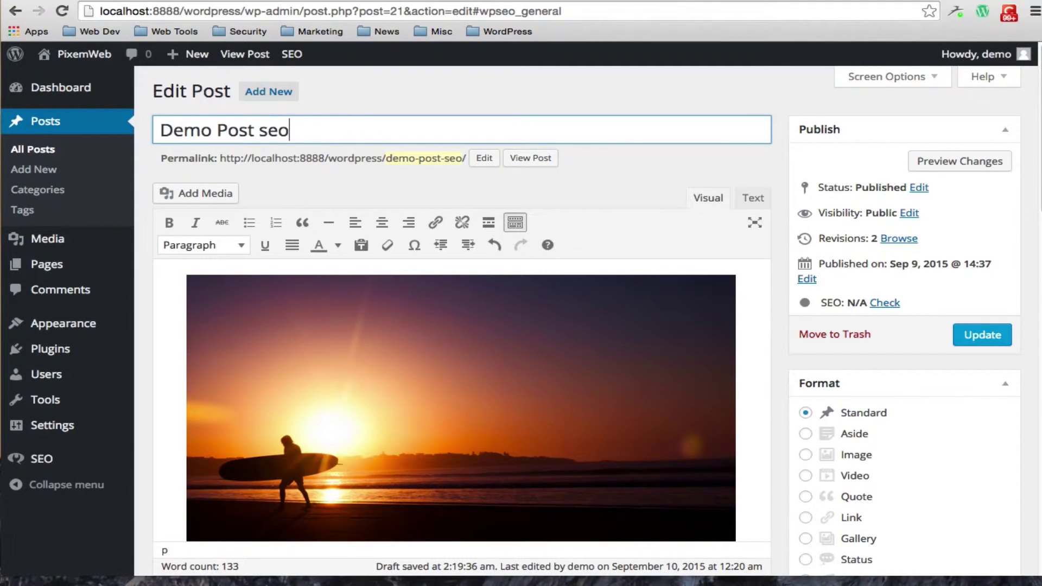
{"action": "scroll", "coordinate": [438, 193], "scroll_direction": "down", "scroll_amount": 10}
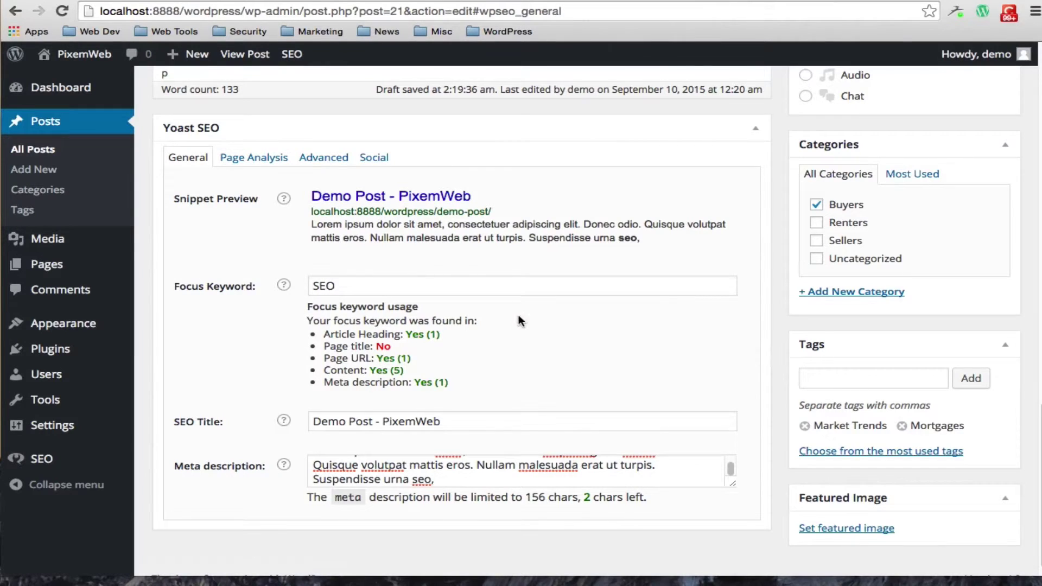
{"action": "scroll", "coordinate": [545, 308], "scroll_direction": "up", "scroll_amount": 1}
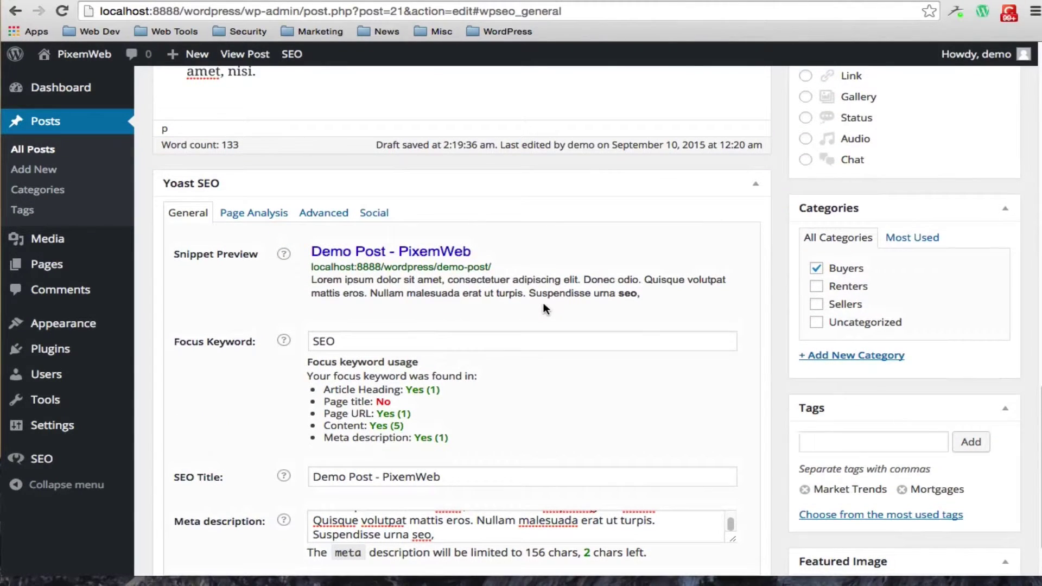
{"action": "scroll", "coordinate": [543, 304], "scroll_direction": "down", "scroll_amount": 1}
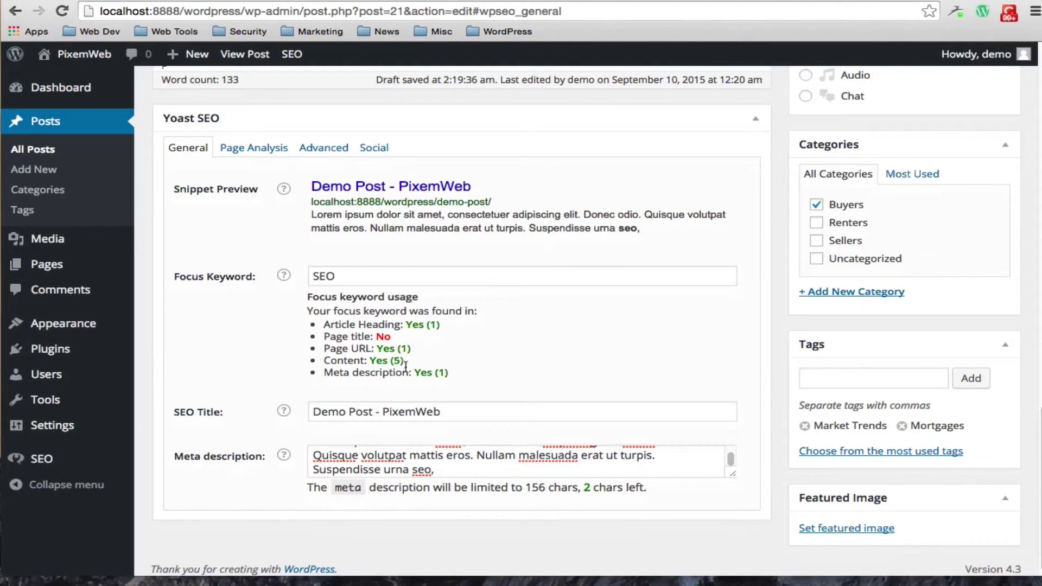
Return to the post's publish settings and check its SEO page analysis.
{"action": "scroll", "coordinate": [755, 307], "scroll_direction": "up", "scroll_amount": 6}
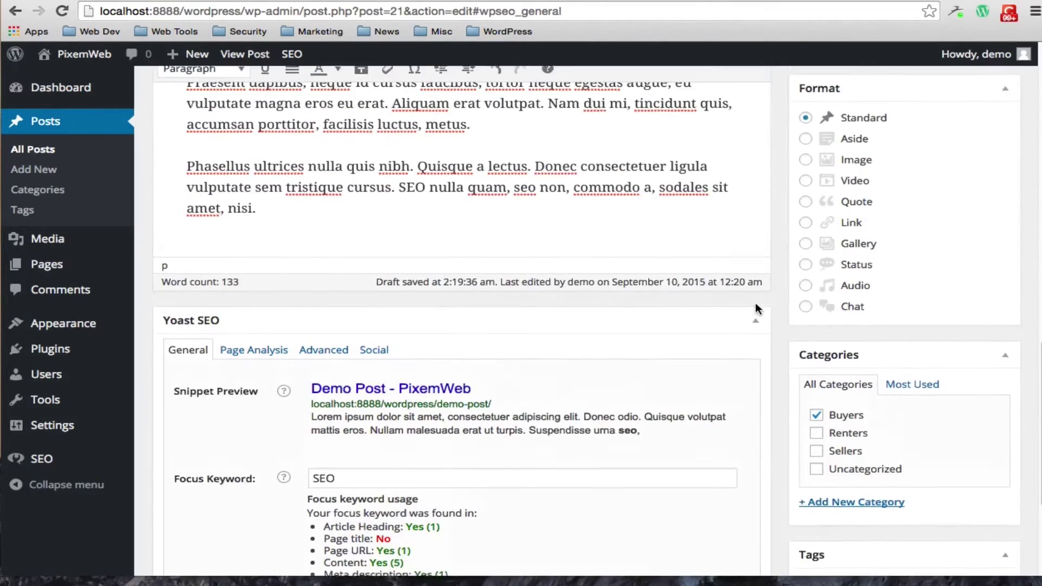
{"action": "scroll", "coordinate": [754, 304], "scroll_direction": "up", "scroll_amount": 6}
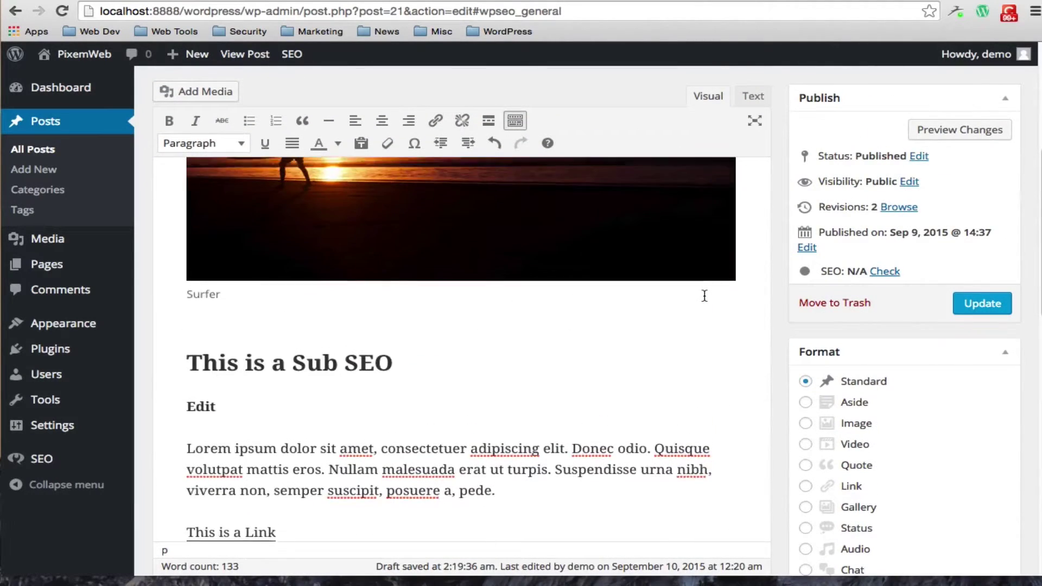
{"action": "scroll", "coordinate": [762, 308], "scroll_direction": "up", "scroll_amount": 2}
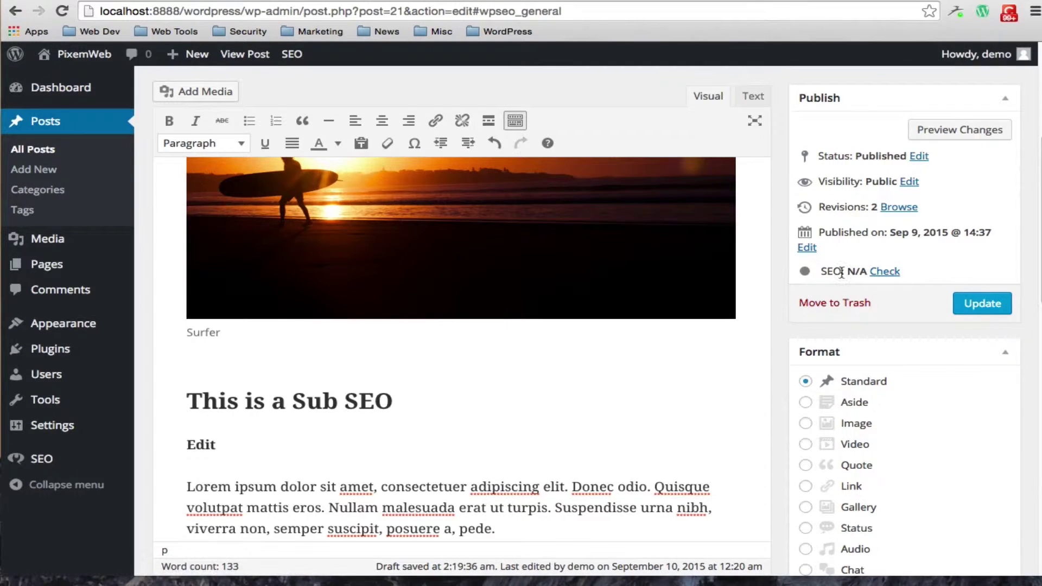
{"action": "left_click", "coordinate": [881, 271]}
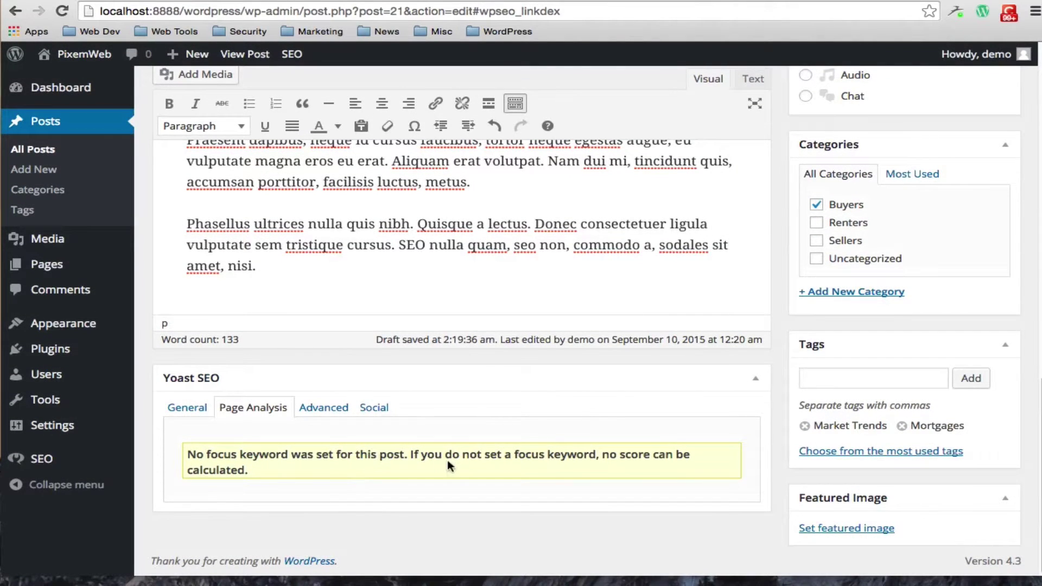
Return to the general Yoast SEO settings and update the post with "SEO" as its focus keyword.
{"action": "left_click", "coordinate": [187, 407]}
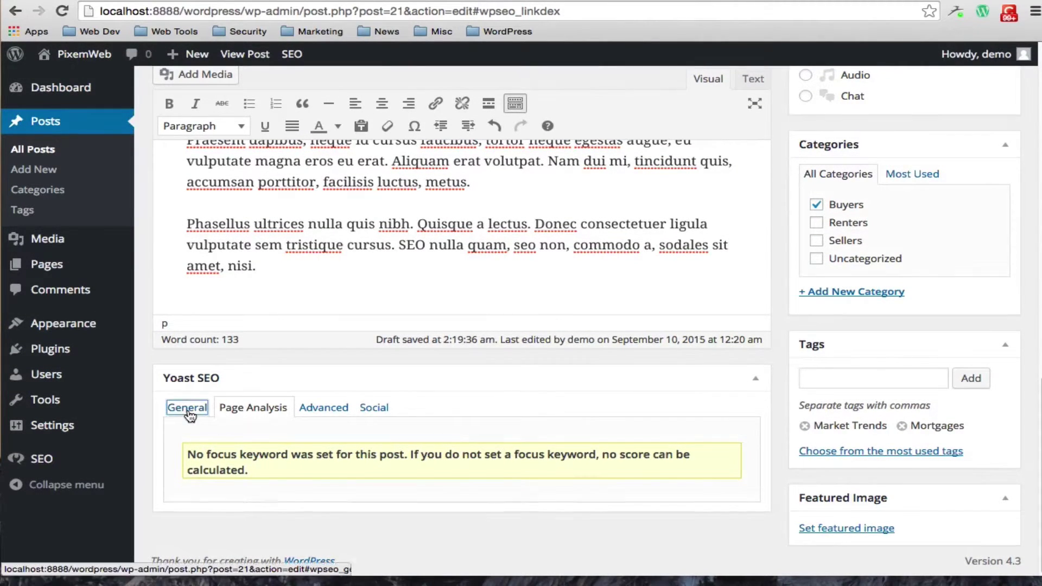
{"action": "left_click", "coordinate": [364, 336]}
{"action": "left_click", "coordinate": [282, 334]}
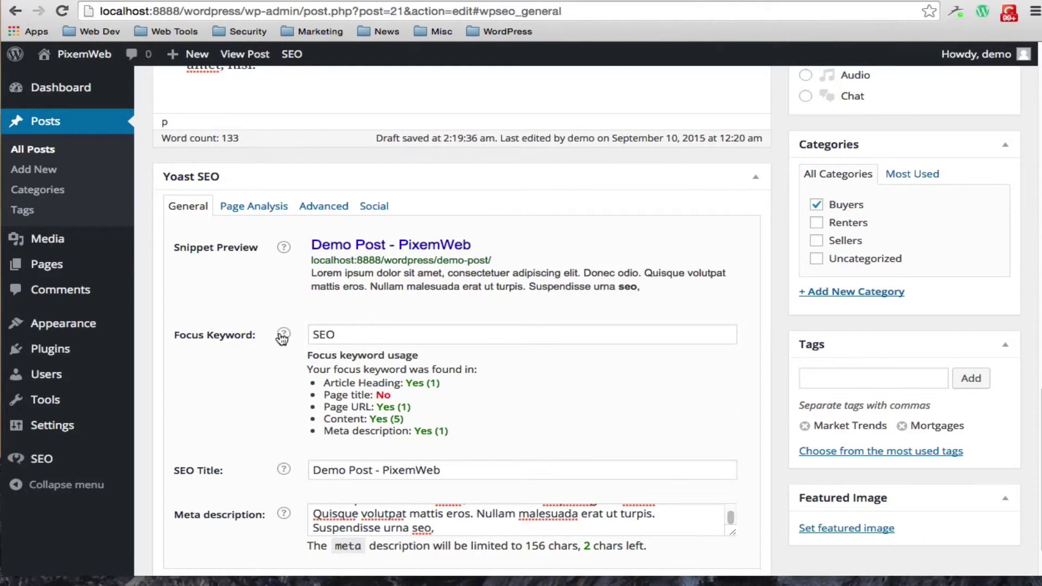
{"action": "left_click", "coordinate": [365, 332]}
{"action": "key", "text": "Return"}
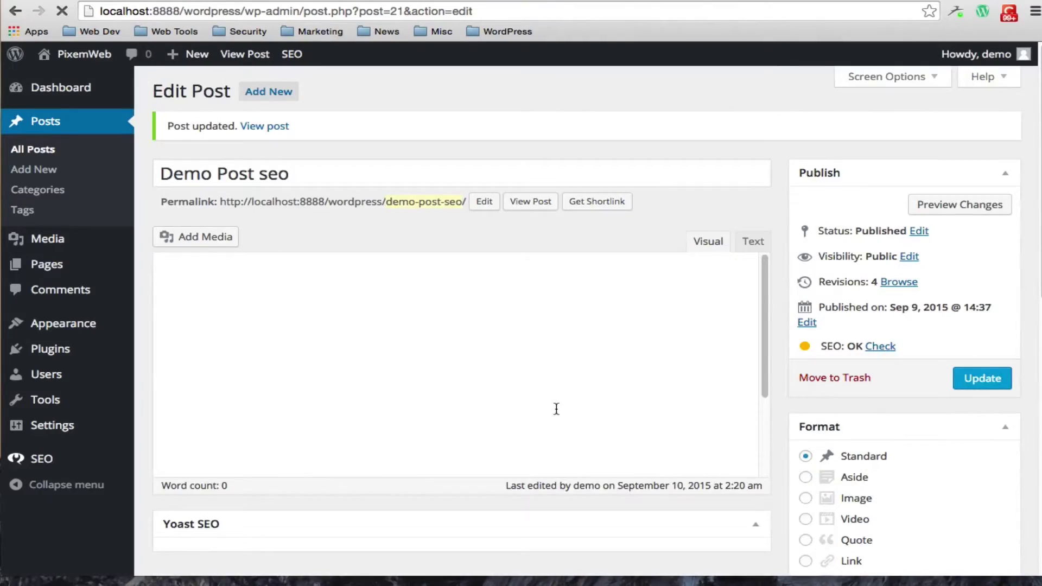
Review the saved post's focus keyword usage and check its SEO page analysis again.
{"action": "scroll", "coordinate": [556, 409], "scroll_direction": "down", "scroll_amount": 3}
{"action": "scroll", "coordinate": [556, 412], "scroll_direction": "down", "scroll_amount": 6}
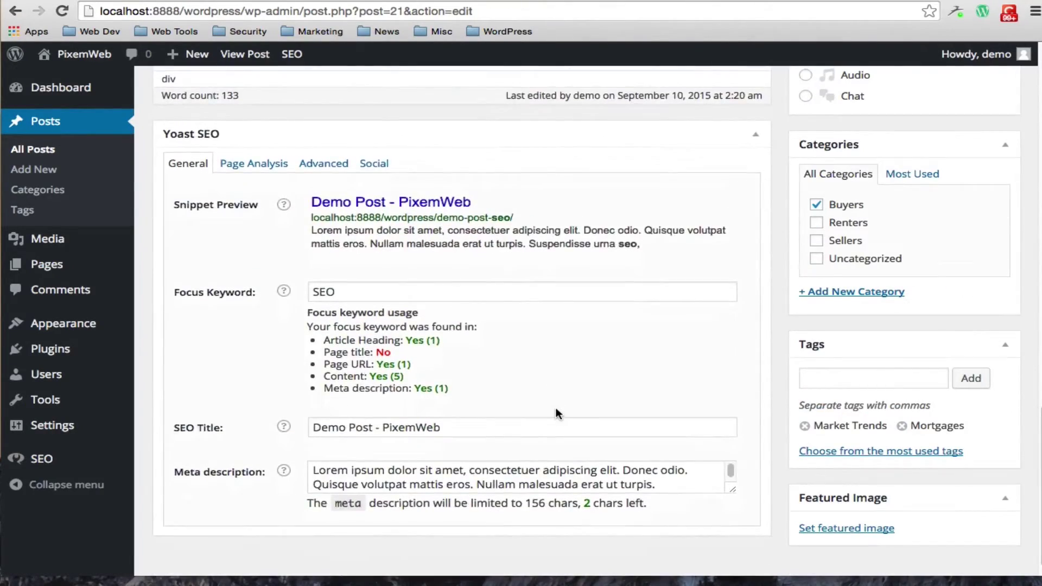
{"action": "scroll", "coordinate": [556, 407], "scroll_direction": "up", "scroll_amount": 15}
{"action": "left_click", "coordinate": [879, 271]}
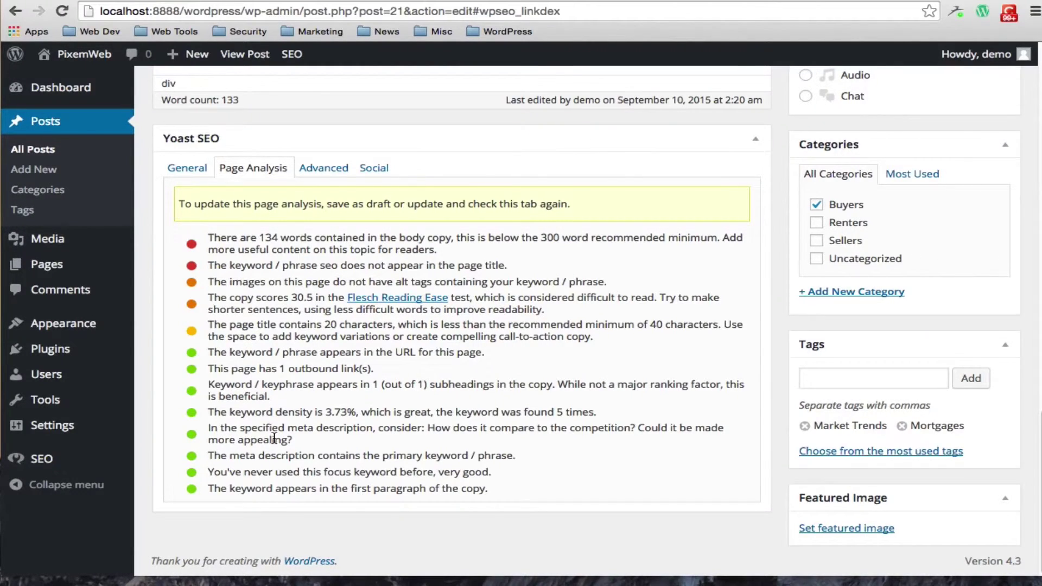
Examine the post's advanced Yoast SEO settings, including the Meta Robots Index options, breadcrumbs title and canonical URL.
{"action": "left_click", "coordinate": [324, 169]}
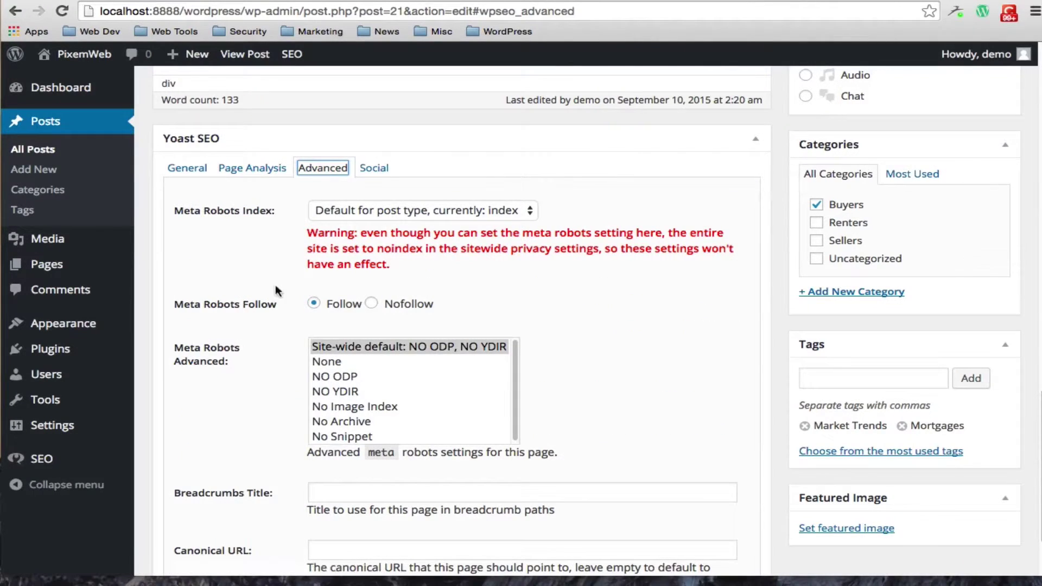
{"action": "scroll", "coordinate": [235, 245], "scroll_direction": "down", "scroll_amount": 1}
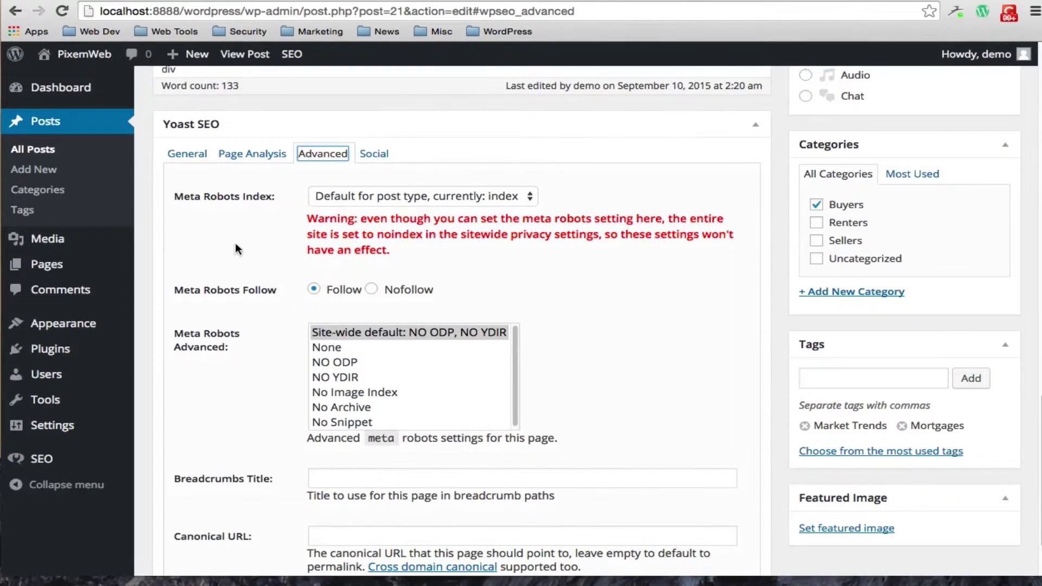
{"action": "left_click", "coordinate": [389, 197]}
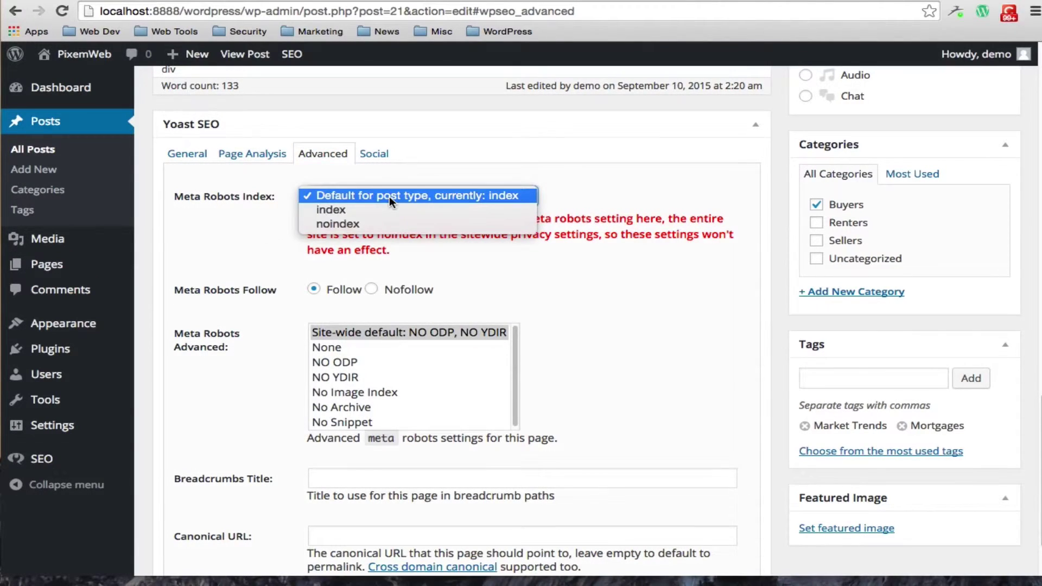
{"action": "left_click", "coordinate": [258, 212]}
{"action": "scroll", "coordinate": [262, 265], "scroll_direction": "down", "scroll_amount": 3}
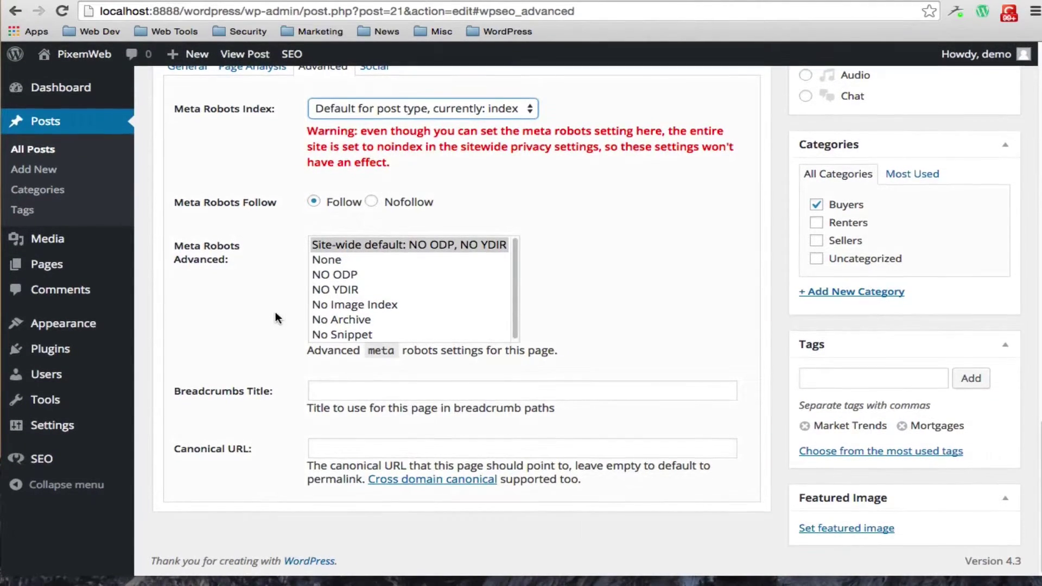
Examine the post's social settings for the Facebook and Twitter title, description and image.
{"action": "scroll", "coordinate": [424, 372], "scroll_direction": "up", "scroll_amount": 10}
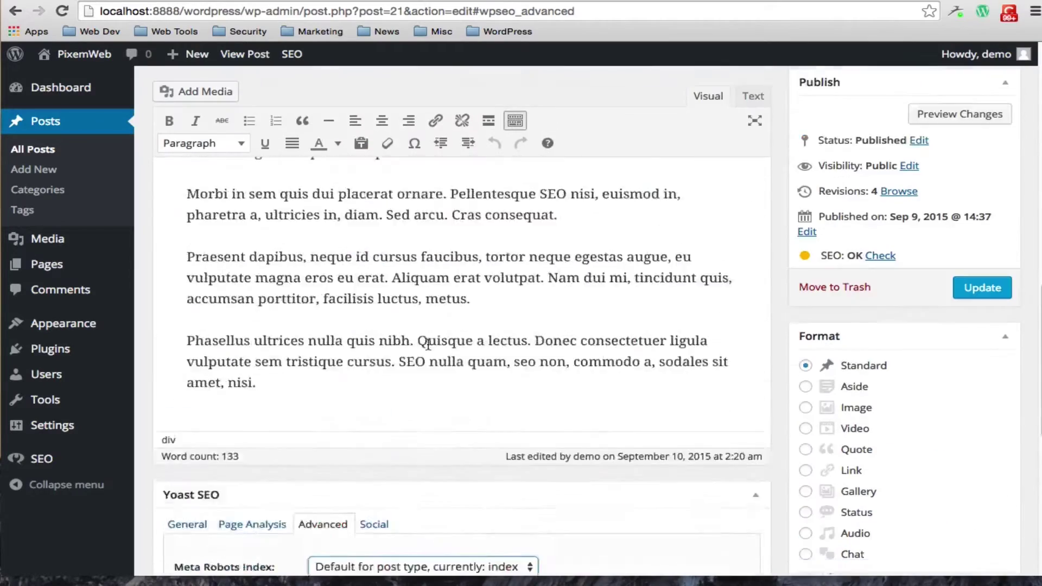
{"action": "scroll", "coordinate": [367, 342], "scroll_direction": "down", "scroll_amount": 5}
{"action": "left_click", "coordinate": [371, 352]}
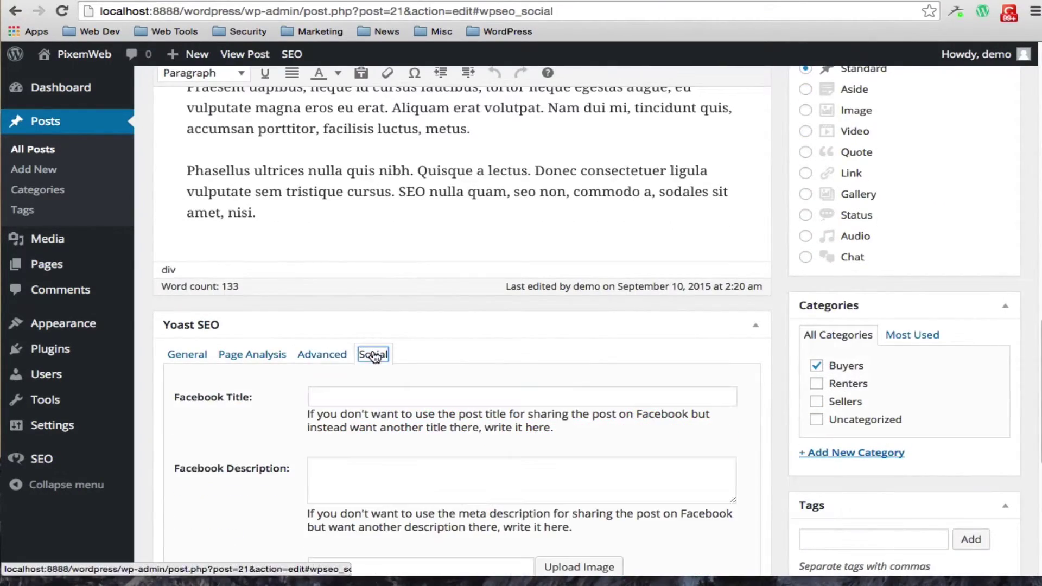
{"action": "scroll", "coordinate": [465, 391], "scroll_direction": "down", "scroll_amount": 2}
{"action": "scroll", "coordinate": [289, 369], "scroll_direction": "down", "scroll_amount": 4}
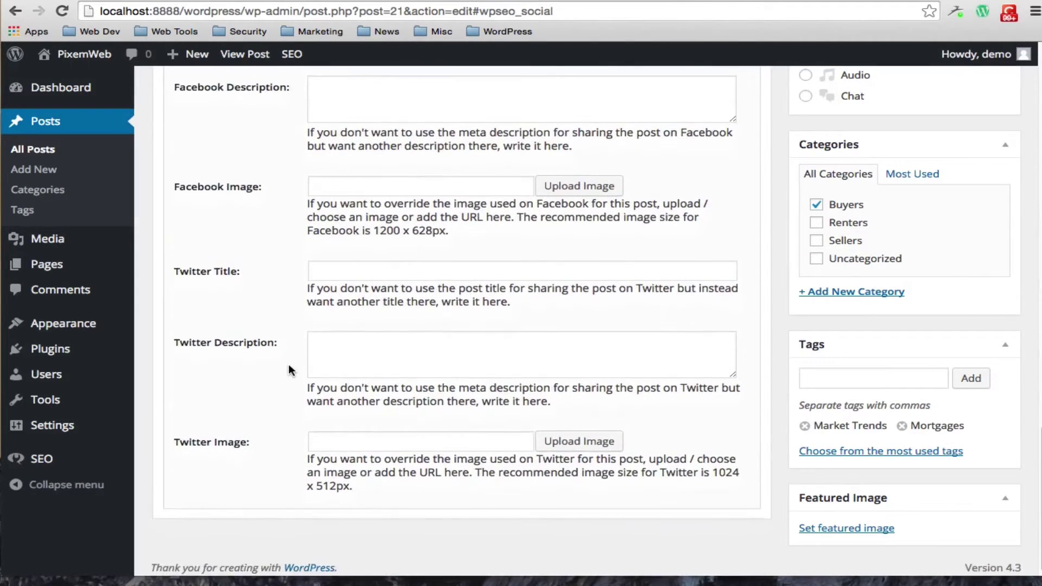
{"action": "scroll", "coordinate": [289, 369], "scroll_direction": "up", "scroll_amount": 5}
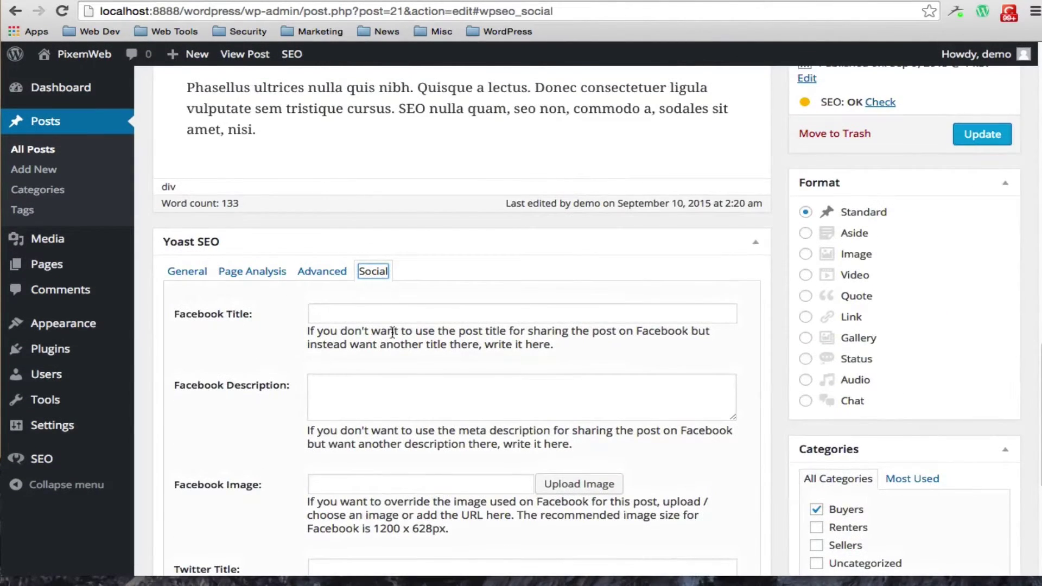
{"action": "left_click", "coordinate": [412, 312]}
{"action": "left_click", "coordinate": [379, 390]}
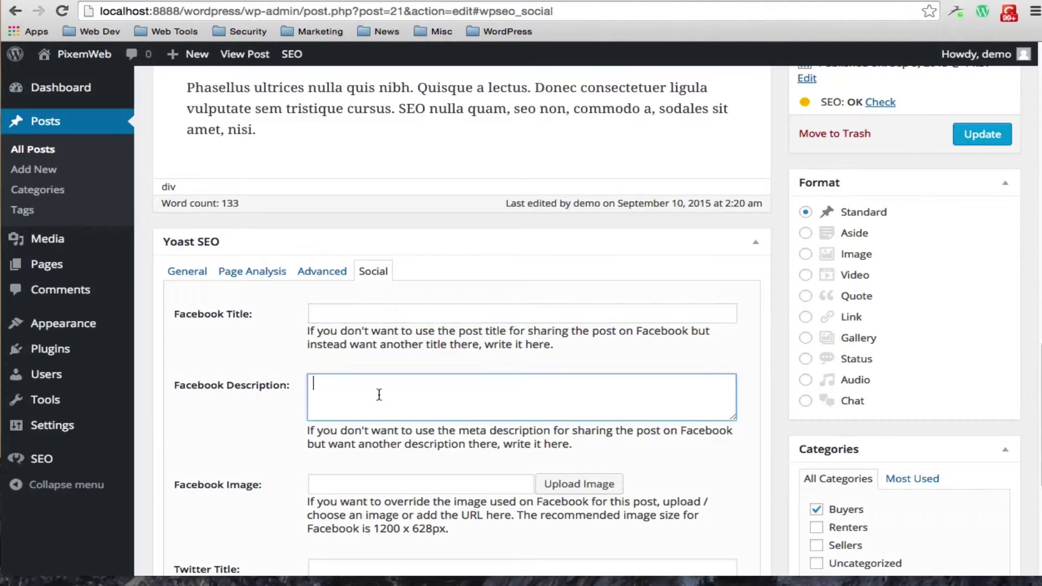
{"action": "scroll", "coordinate": [291, 421], "scroll_direction": "down", "scroll_amount": 5}
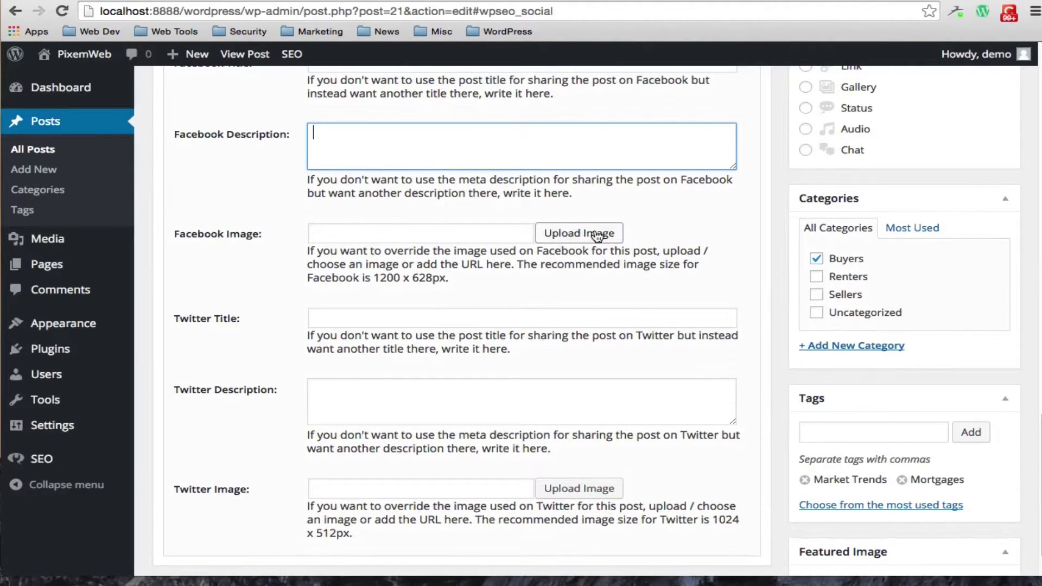
{"action": "scroll", "coordinate": [317, 284], "scroll_direction": "down", "scroll_amount": 1}
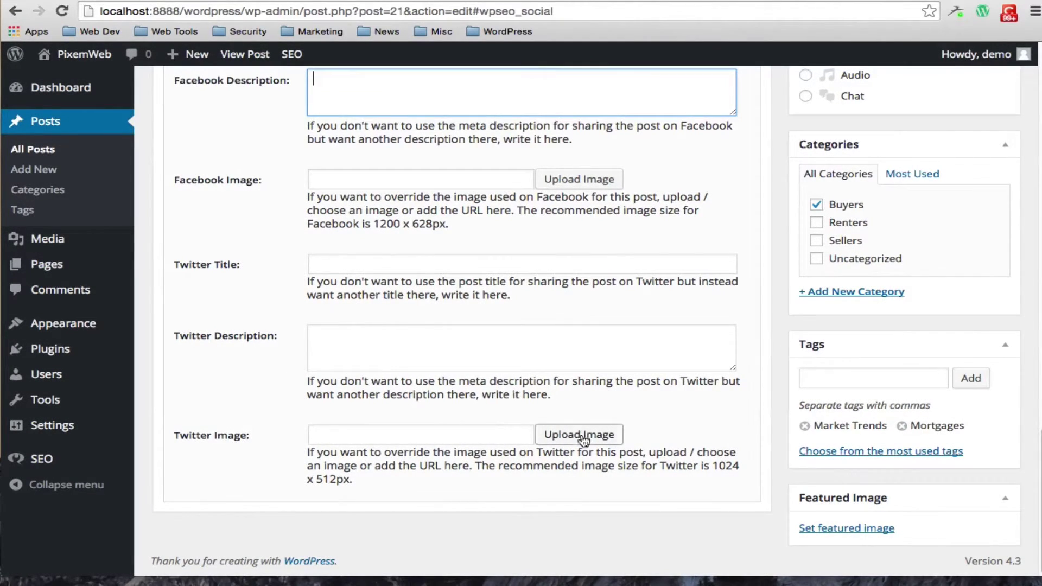
{"action": "scroll", "coordinate": [330, 334], "scroll_direction": "up", "scroll_amount": 5}
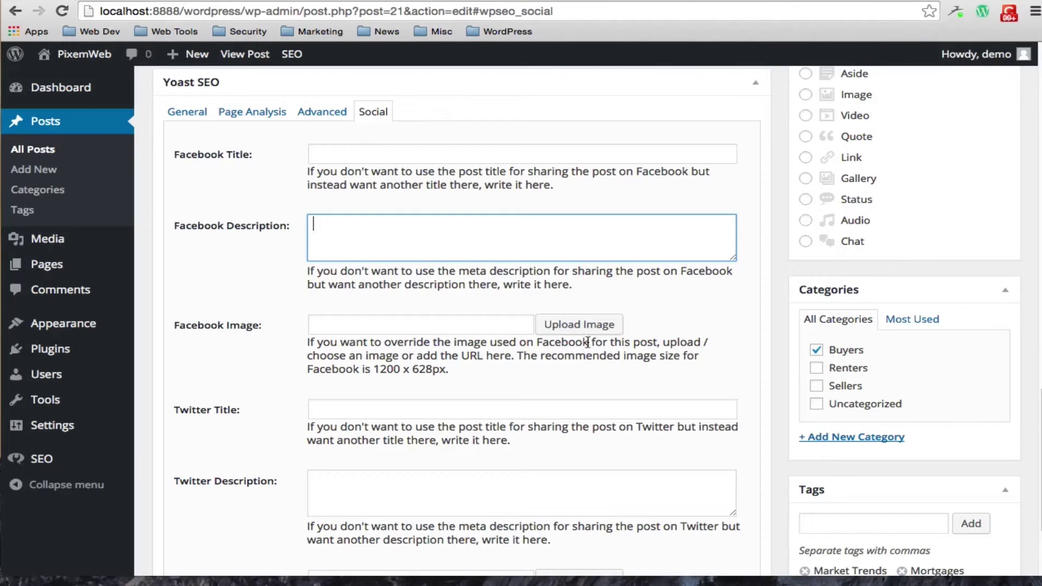
Change "SEO" to lowercase "seo" in the post's "This is a Sub SEO" heading.
{"action": "scroll", "coordinate": [751, 323], "scroll_direction": "up", "scroll_amount": 8}
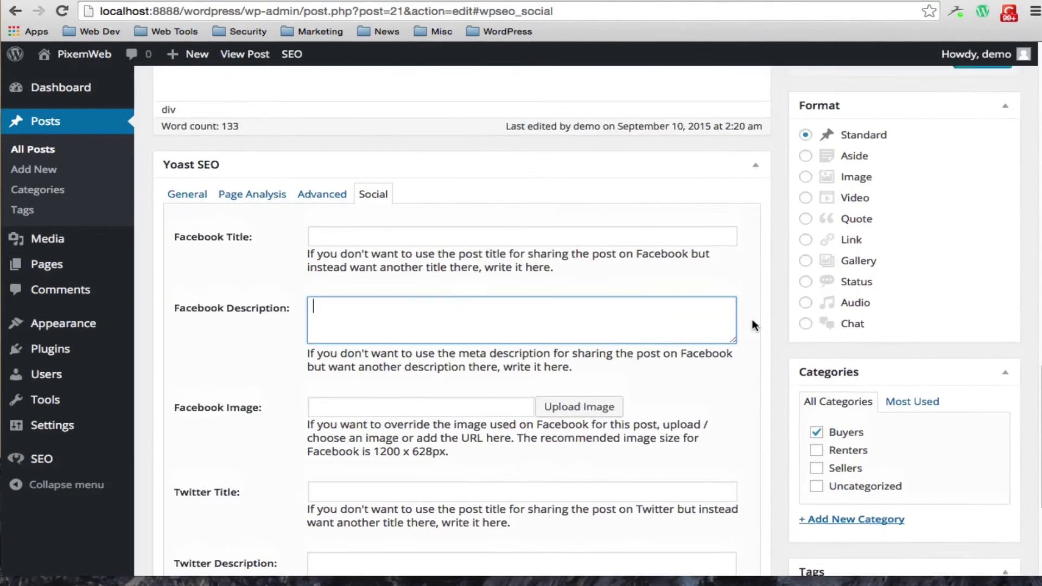
{"action": "scroll", "coordinate": [752, 320], "scroll_direction": "up", "scroll_amount": 10}
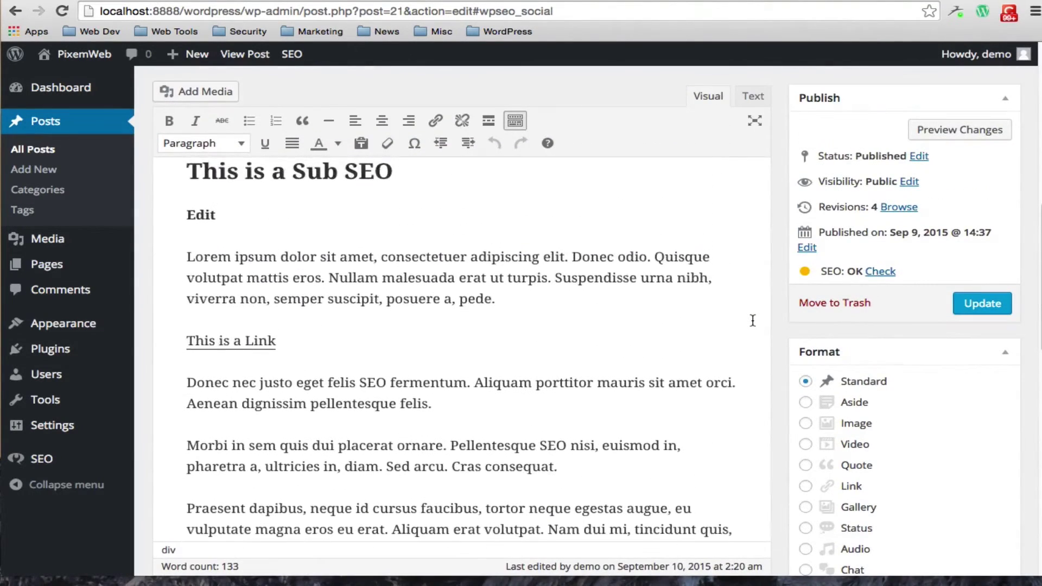
{"action": "scroll", "coordinate": [752, 320], "scroll_direction": "up", "scroll_amount": 4}
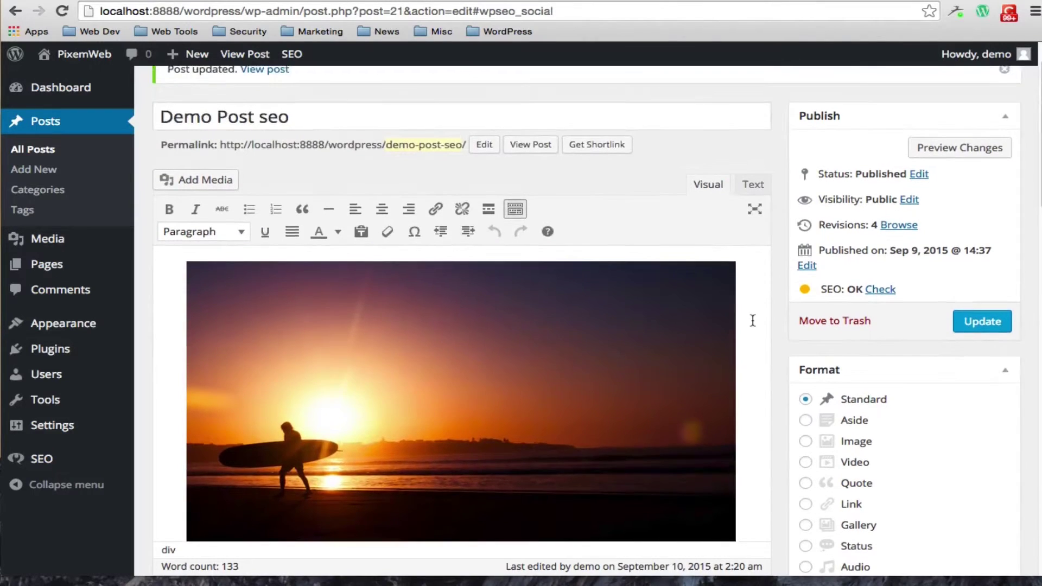
{"action": "scroll", "coordinate": [752, 320], "scroll_direction": "down", "scroll_amount": 6}
{"action": "scroll", "coordinate": [752, 320], "scroll_direction": "down", "scroll_amount": 10}
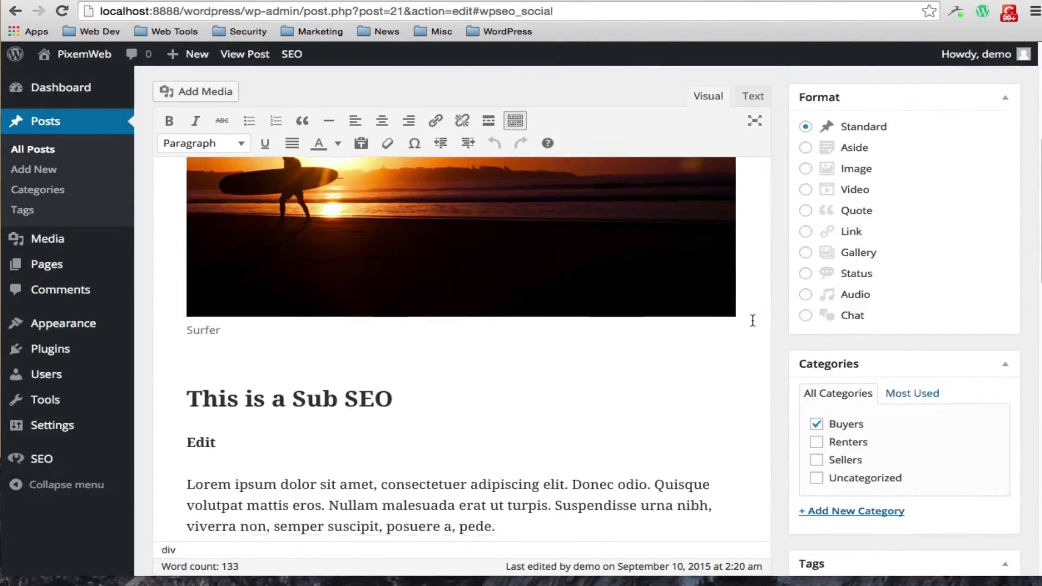
{"action": "scroll", "coordinate": [753, 320], "scroll_direction": "down", "scroll_amount": 5}
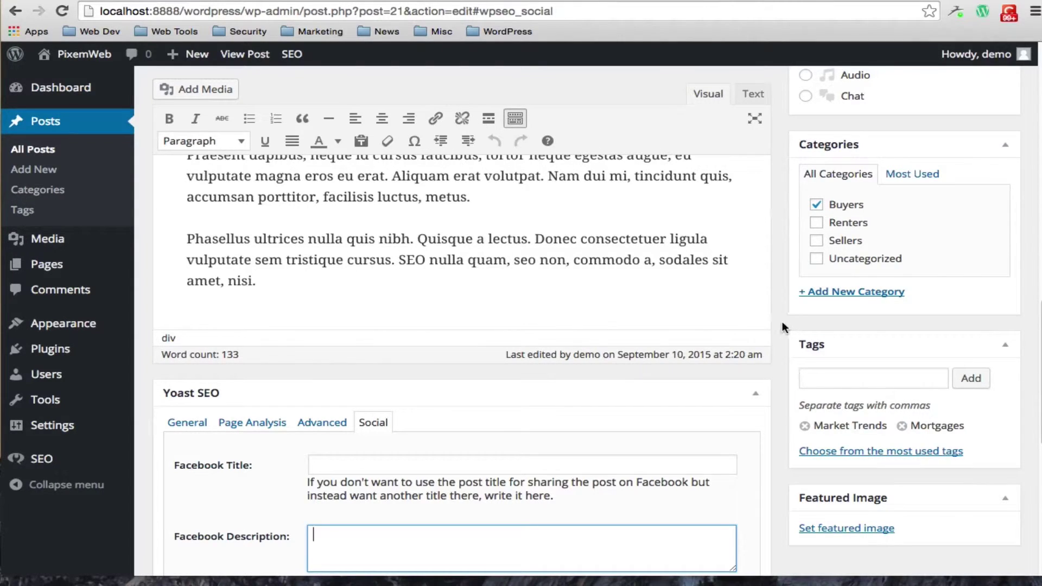
{"action": "scroll", "coordinate": [782, 323], "scroll_direction": "up", "scroll_amount": 5}
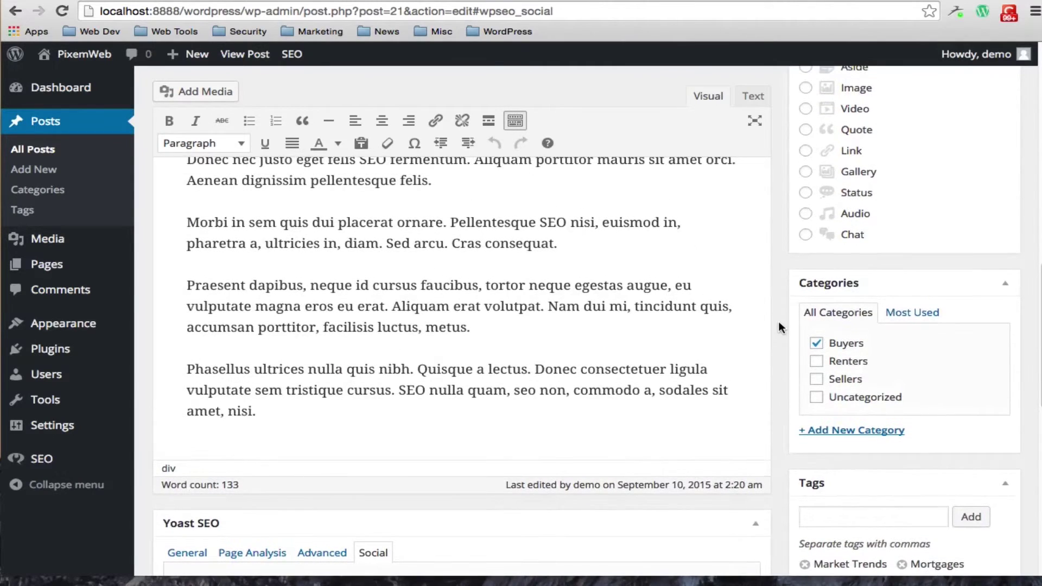
{"action": "scroll", "coordinate": [778, 321], "scroll_direction": "up", "scroll_amount": 9}
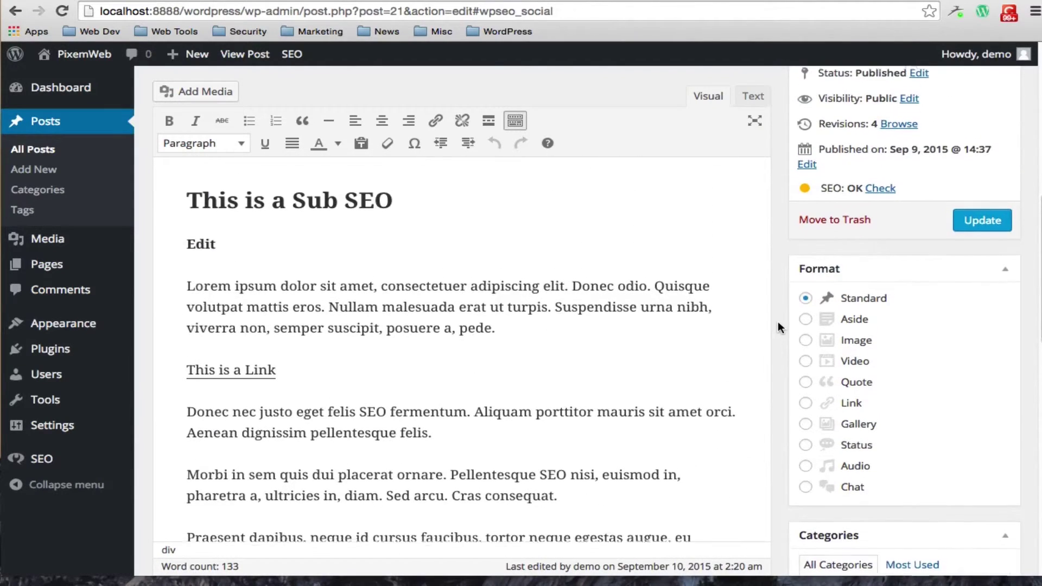
{"action": "scroll", "coordinate": [777, 322], "scroll_direction": "up", "scroll_amount": 1}
{"action": "double_click", "coordinate": [374, 220]}
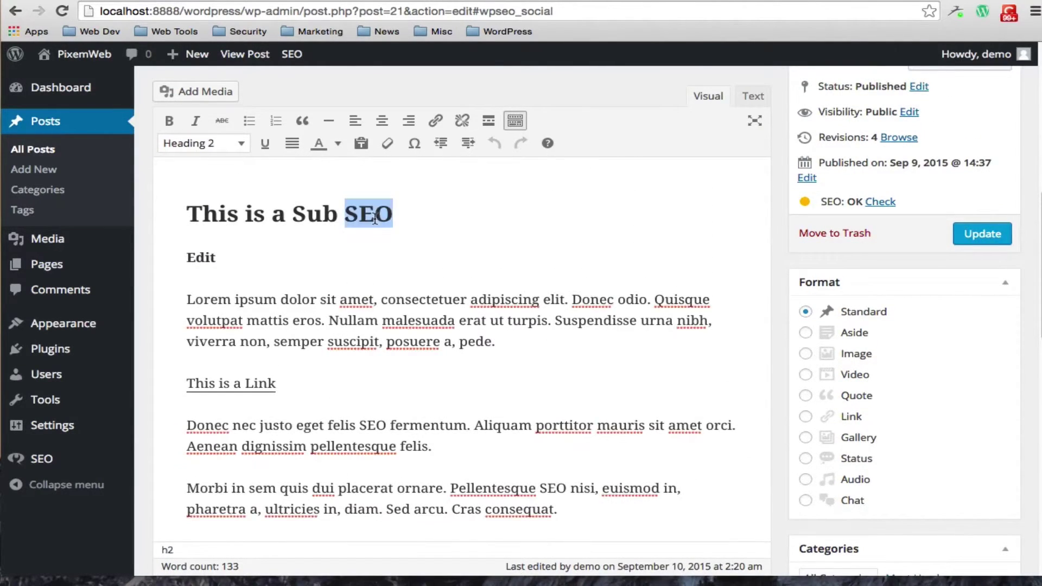
{"action": "type", "text": "seo"}
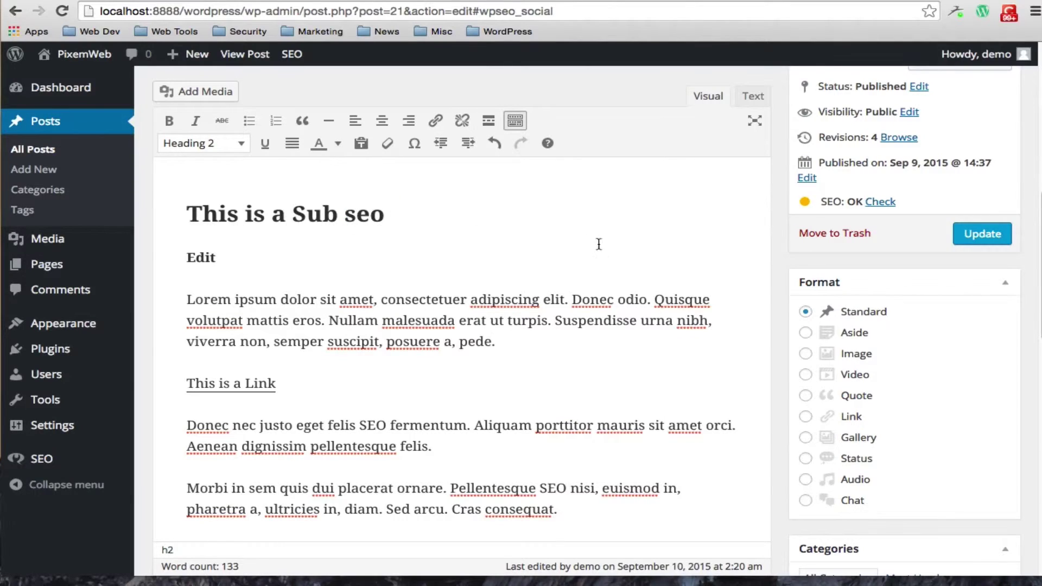
Recheck the focus keyword usage in the post's general Yoast SEO settings after the subheading edit.
{"action": "scroll", "coordinate": [786, 332], "scroll_direction": "down", "scroll_amount": 10}
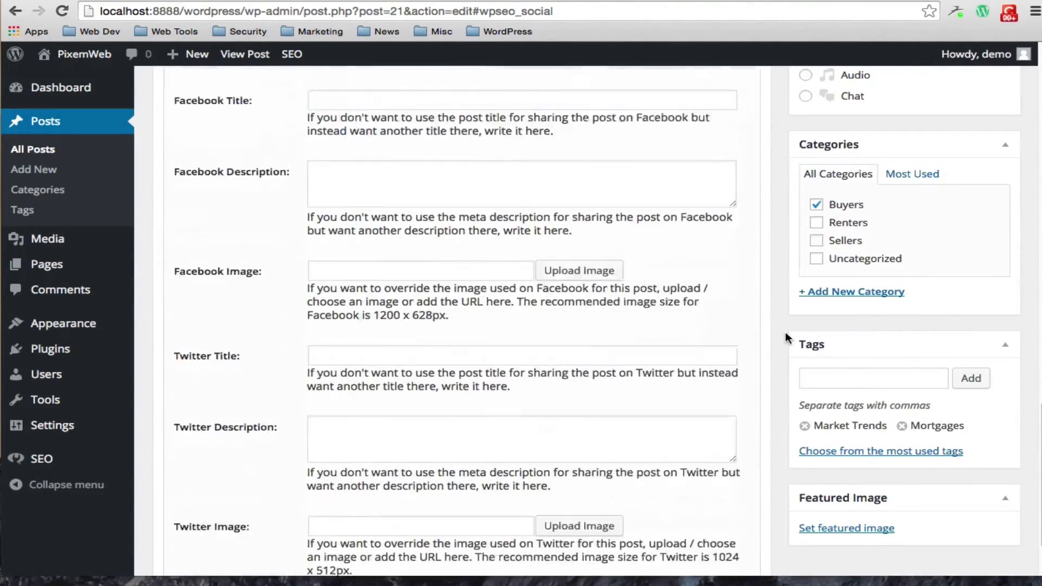
{"action": "scroll", "coordinate": [785, 333], "scroll_direction": "up", "scroll_amount": 5}
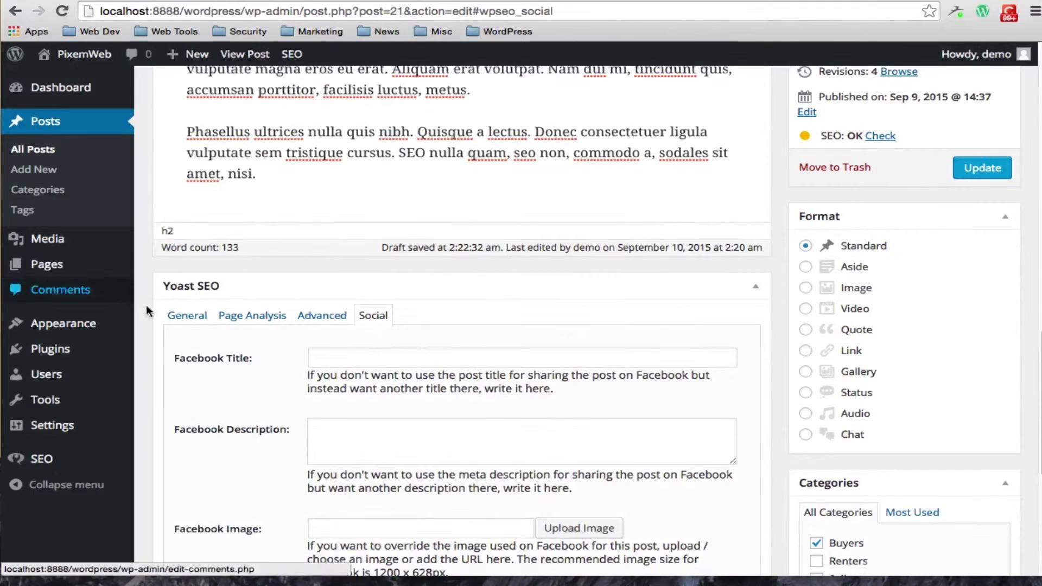
{"action": "left_click", "coordinate": [179, 315]}
{"action": "scroll", "coordinate": [384, 418], "scroll_direction": "down", "scroll_amount": 2}
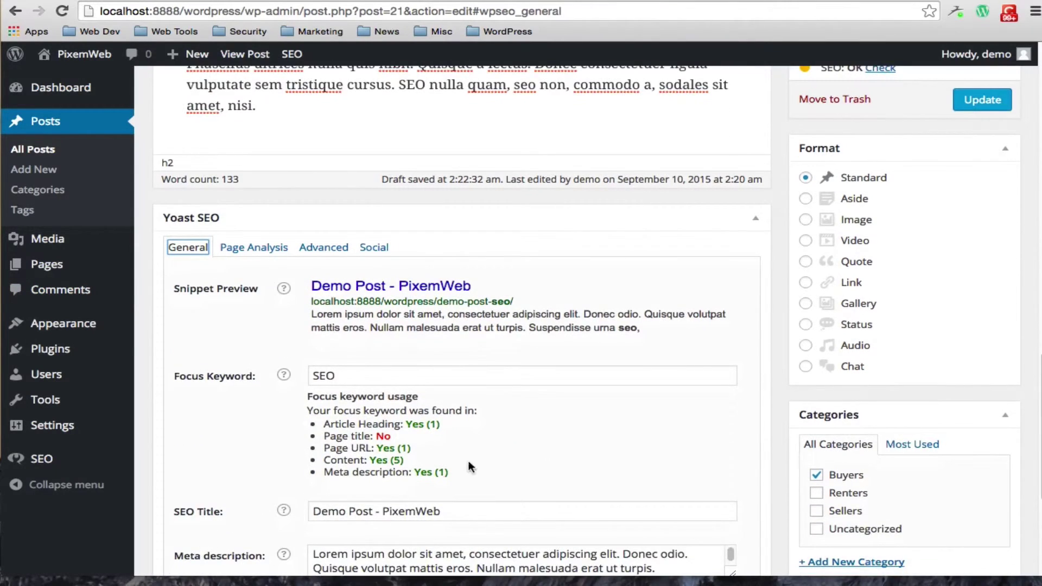
{"action": "scroll", "coordinate": [470, 468], "scroll_direction": "down", "scroll_amount": 2}
Replace "seo" in the post title with uppercase "SEO" and review the focus keyword usage.
{"action": "scroll", "coordinate": [325, 271], "scroll_direction": "up", "scroll_amount": 10}
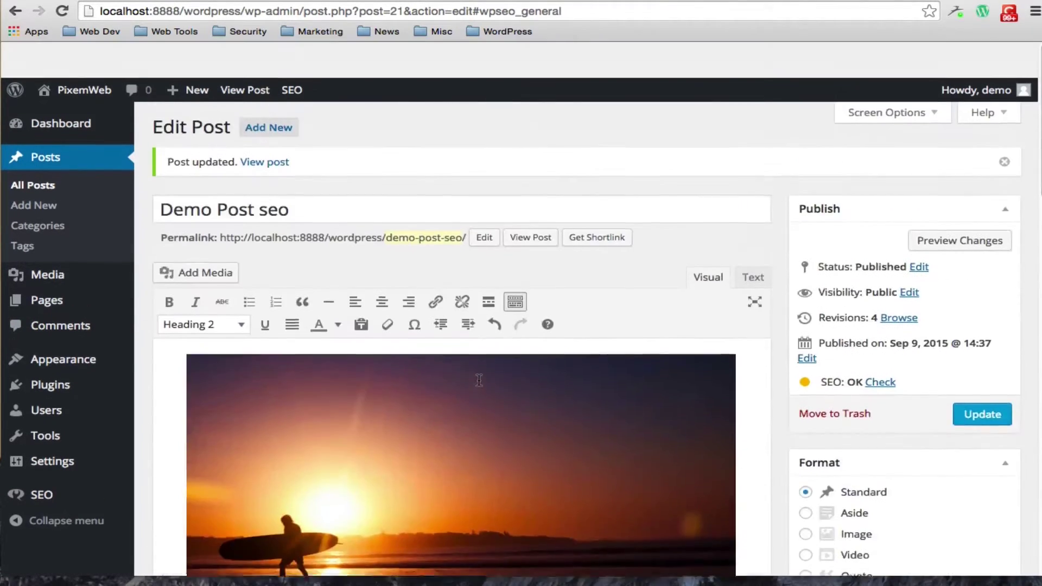
{"action": "scroll", "coordinate": [267, 170], "scroll_direction": "down", "scroll_amount": 1}
{"action": "double_click", "coordinate": [267, 169]}
{"action": "type", "text": "SEO"}
{"action": "scroll", "coordinate": [527, 187], "scroll_direction": "down", "scroll_amount": 3}
{"action": "scroll", "coordinate": [526, 187], "scroll_direction": "down", "scroll_amount": 10}
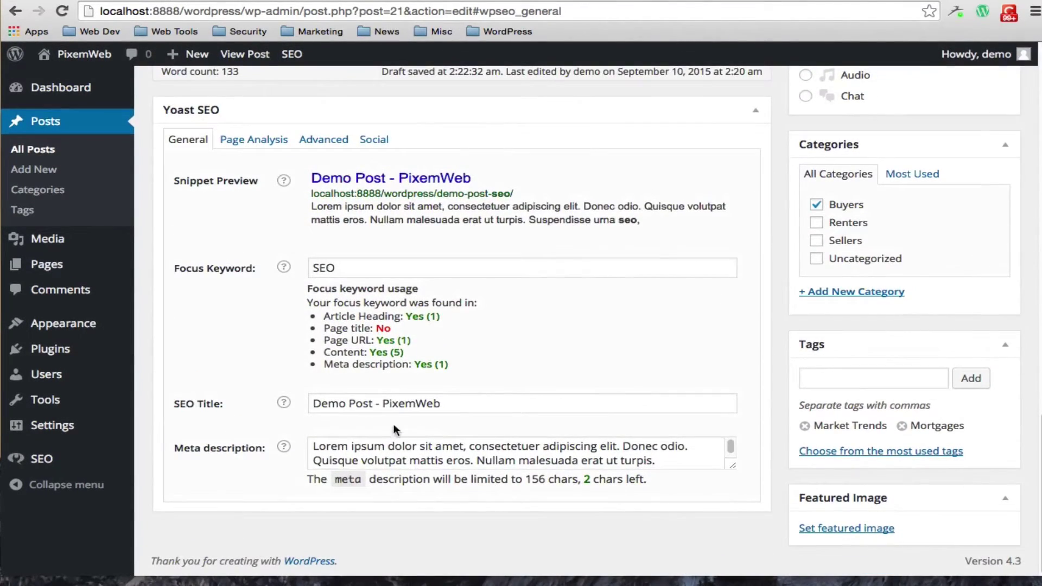
Add "SEO" after "Demo Post" in the post's SEO title, check the focus keyword usage, and update the post.
{"action": "left_click", "coordinate": [376, 403]}
{"action": "type", "text": "SEO"}
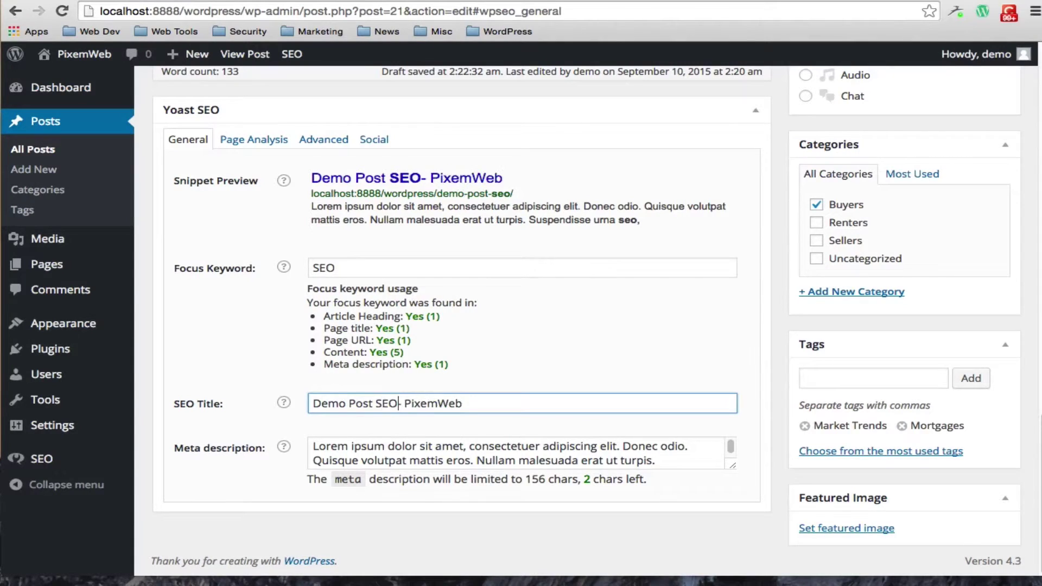
{"action": "left_click", "coordinate": [462, 258]}
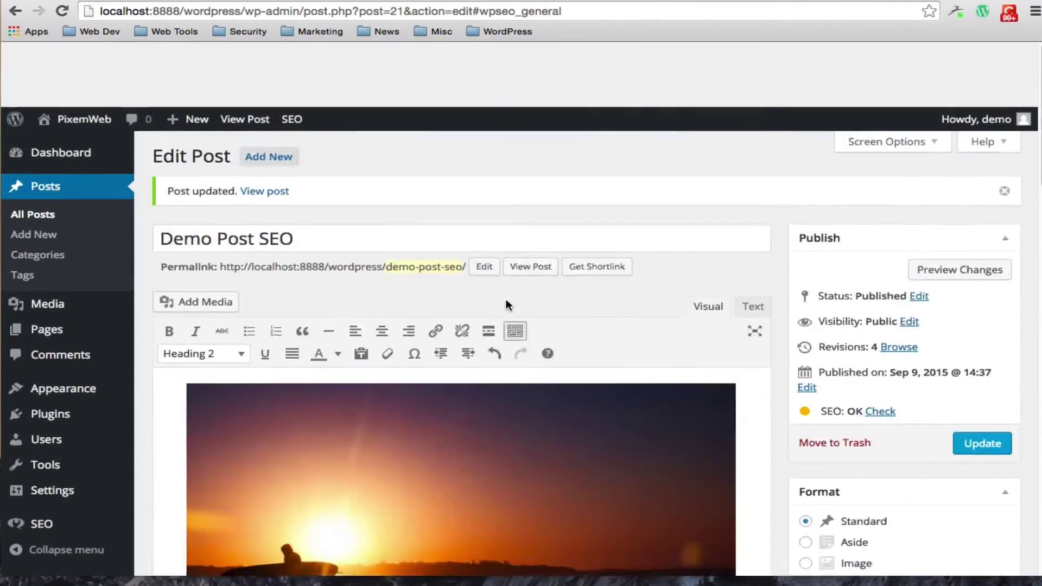
{"action": "scroll", "coordinate": [493, 296], "scroll_direction": "down", "scroll_amount": 10}
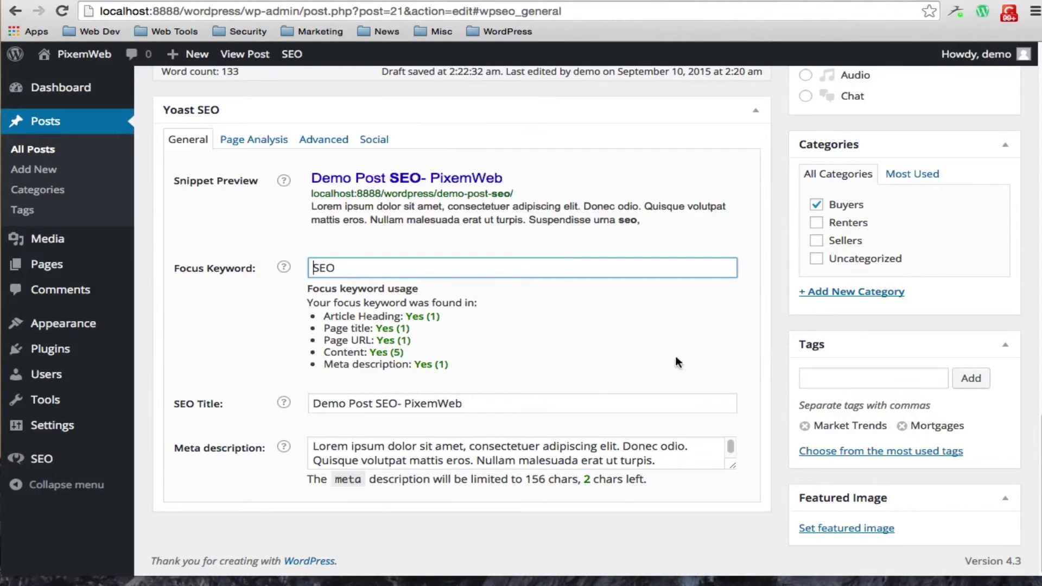
{"action": "scroll", "coordinate": [776, 369], "scroll_direction": "up", "scroll_amount": 9}
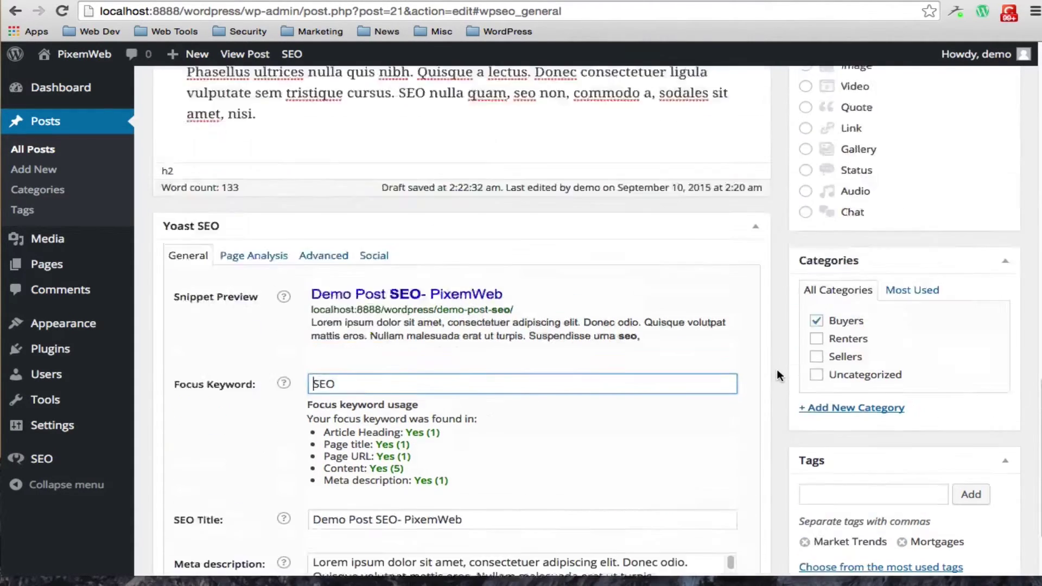
{"action": "left_click", "coordinate": [980, 303]}
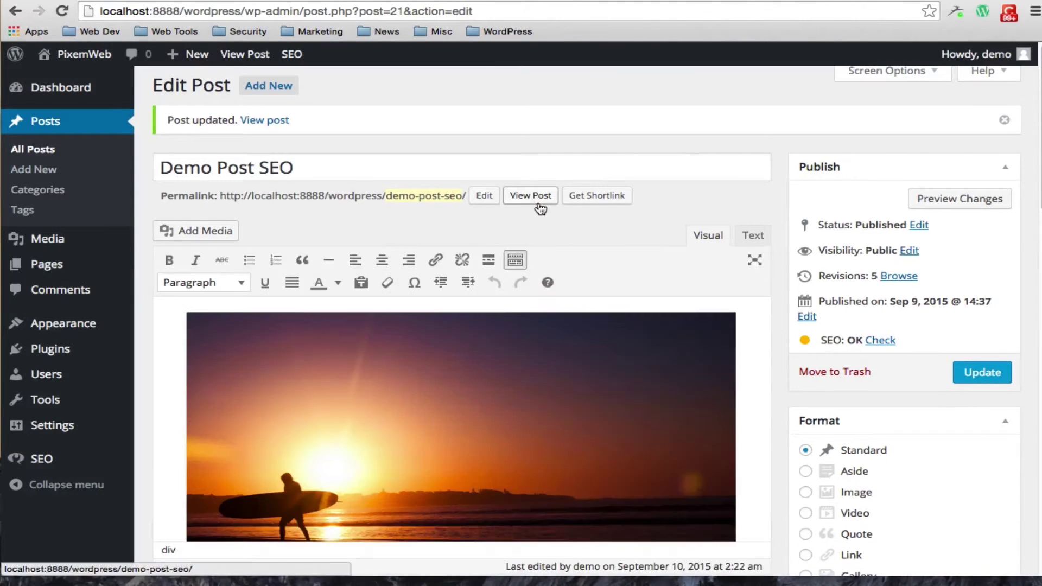
Open the published demo post on the site and look over the whole page.
{"action": "left_click", "coordinate": [535, 204]}
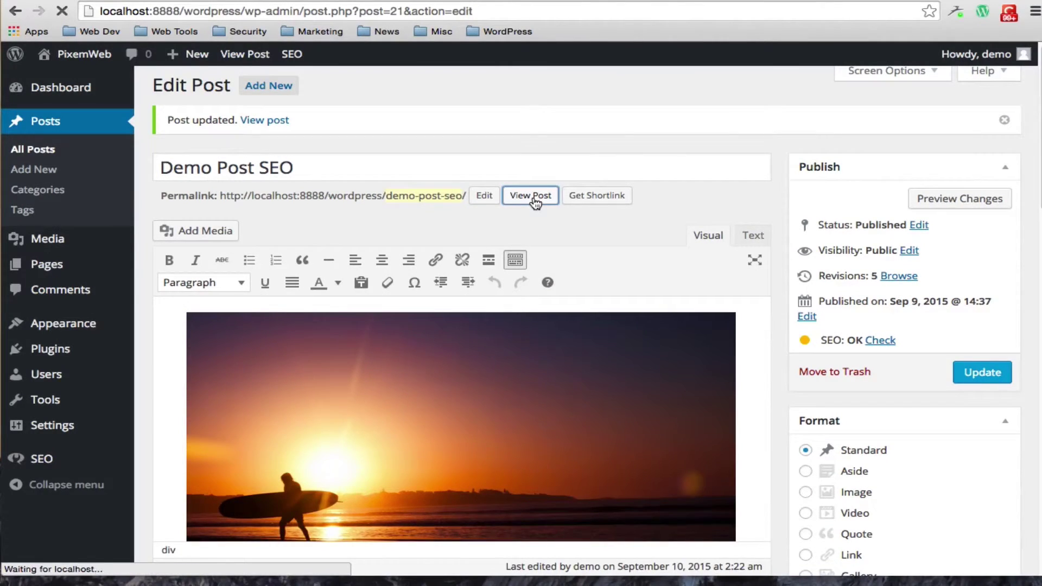
{"action": "scroll", "coordinate": [342, 173], "scroll_direction": "down", "scroll_amount": 5}
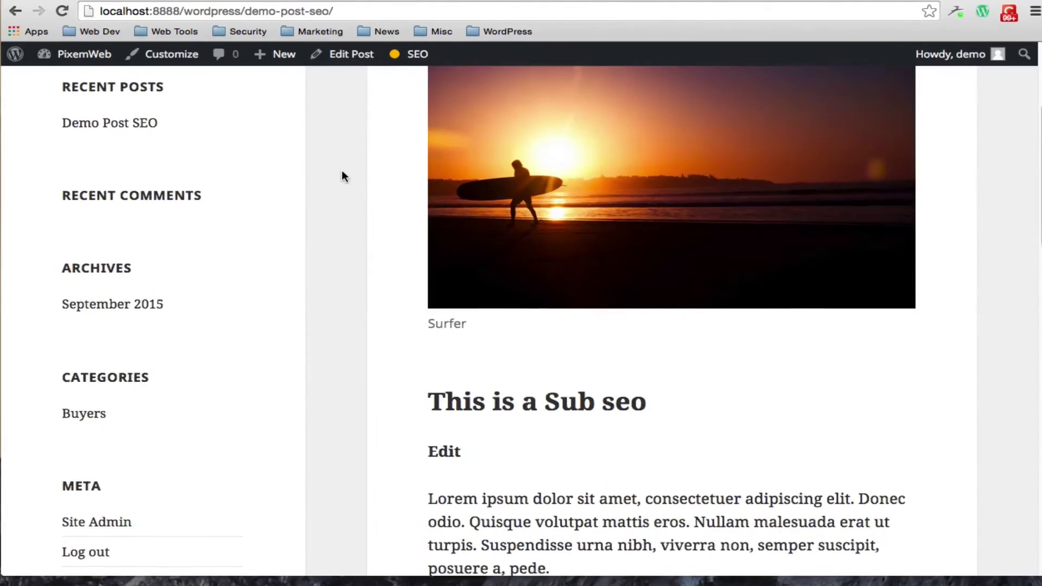
{"action": "scroll", "coordinate": [341, 177], "scroll_direction": "down", "scroll_amount": 15}
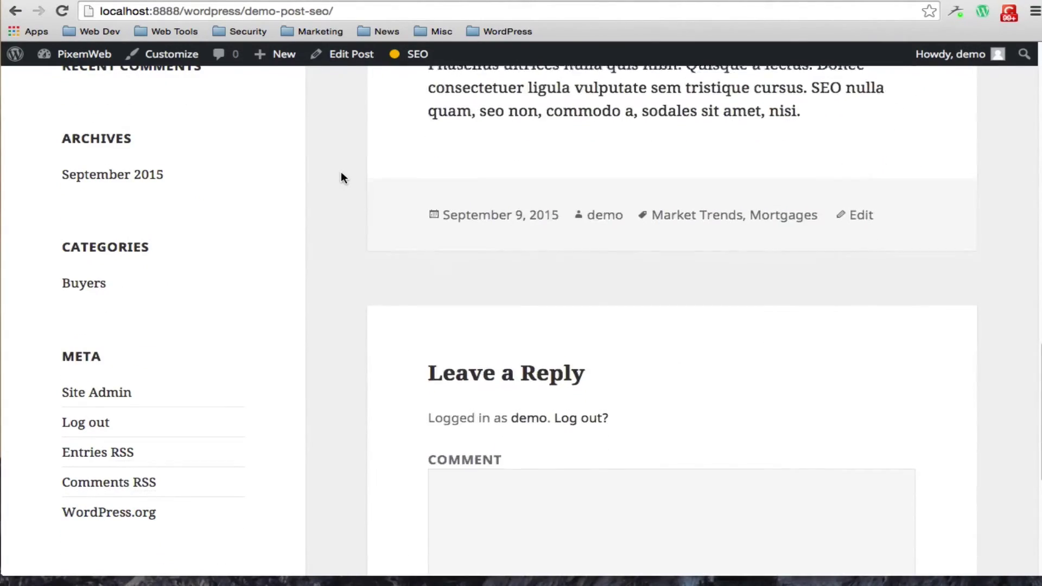
{"action": "scroll", "coordinate": [340, 172], "scroll_direction": "up", "scroll_amount": 15}
Open the published post's page source and examine the title, description, Open Graph and Twitter meta tags output by Yoast SEO.
{"action": "right_click", "coordinate": [340, 171]}
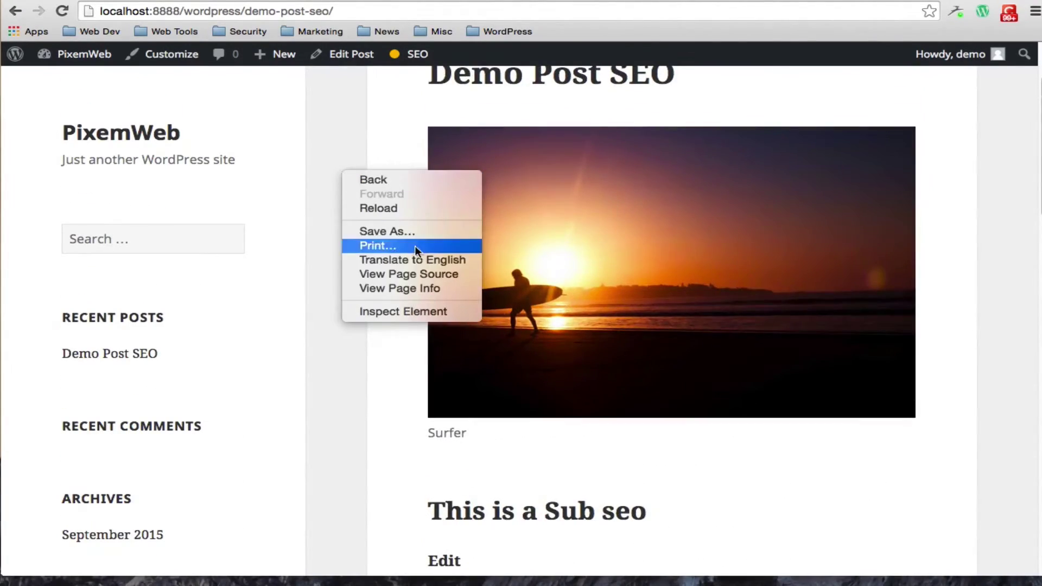
{"action": "left_click", "coordinate": [423, 275]}
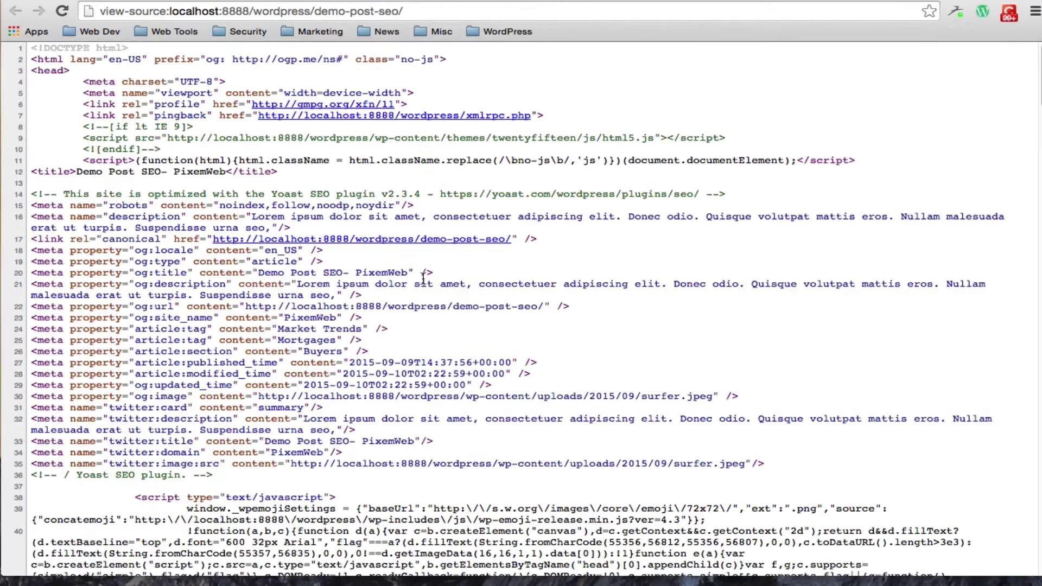
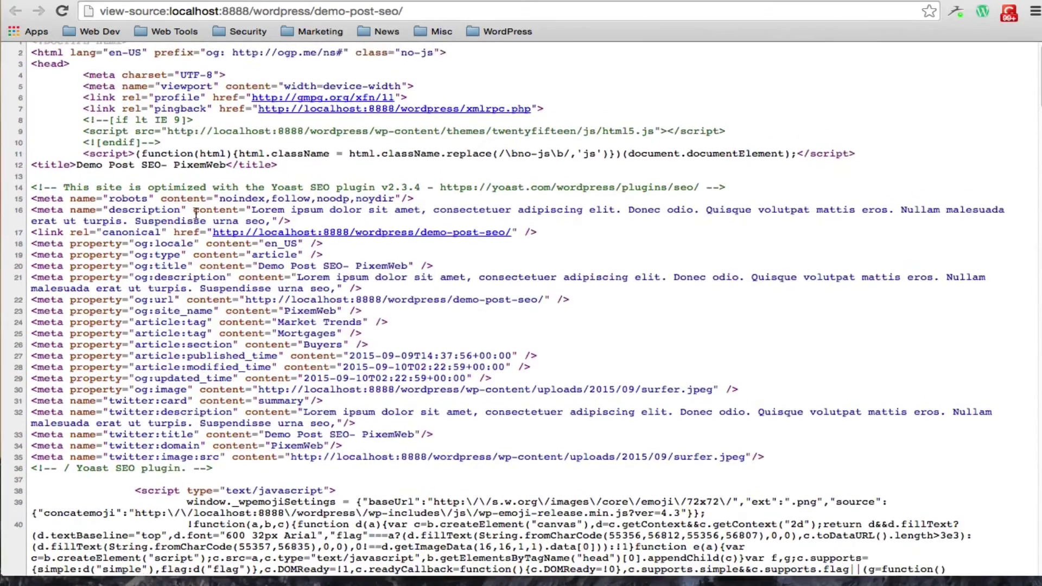
{"action": "scroll", "coordinate": [254, 222], "scroll_direction": "down", "scroll_amount": 3}
{"action": "scroll", "coordinate": [300, 184], "scroll_direction": "up", "scroll_amount": 1}
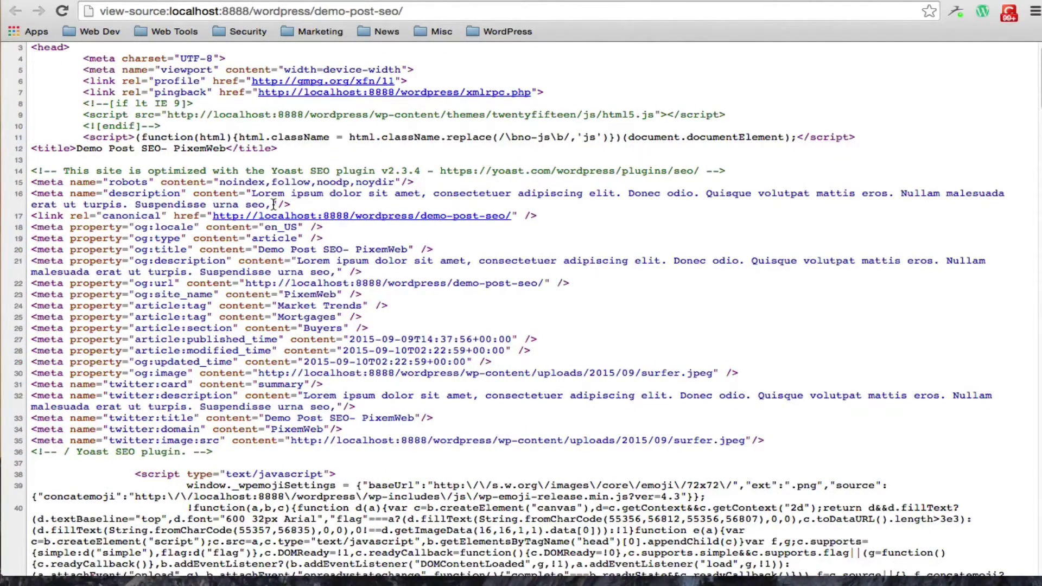
{"action": "scroll", "coordinate": [264, 245], "scroll_direction": "down", "scroll_amount": 2}
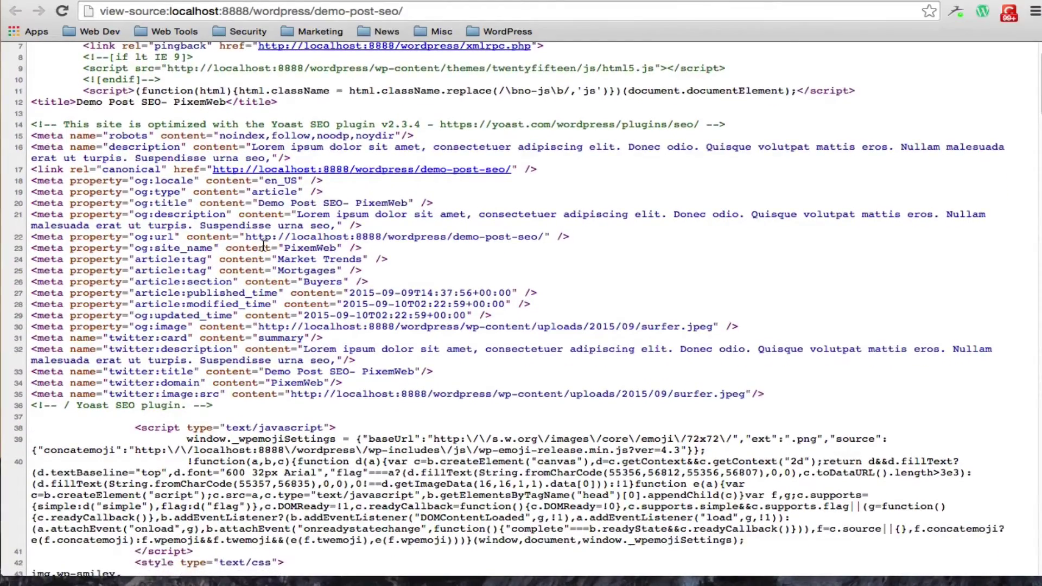
{"action": "scroll", "coordinate": [263, 245], "scroll_direction": "down", "scroll_amount": 5}
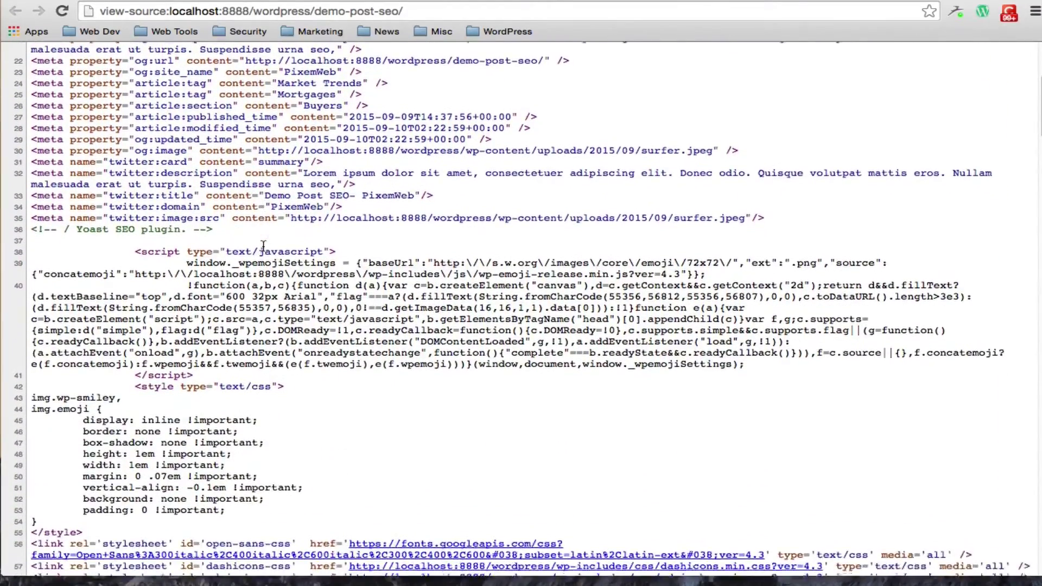
{"action": "scroll", "coordinate": [264, 247], "scroll_direction": "up", "scroll_amount": 3}
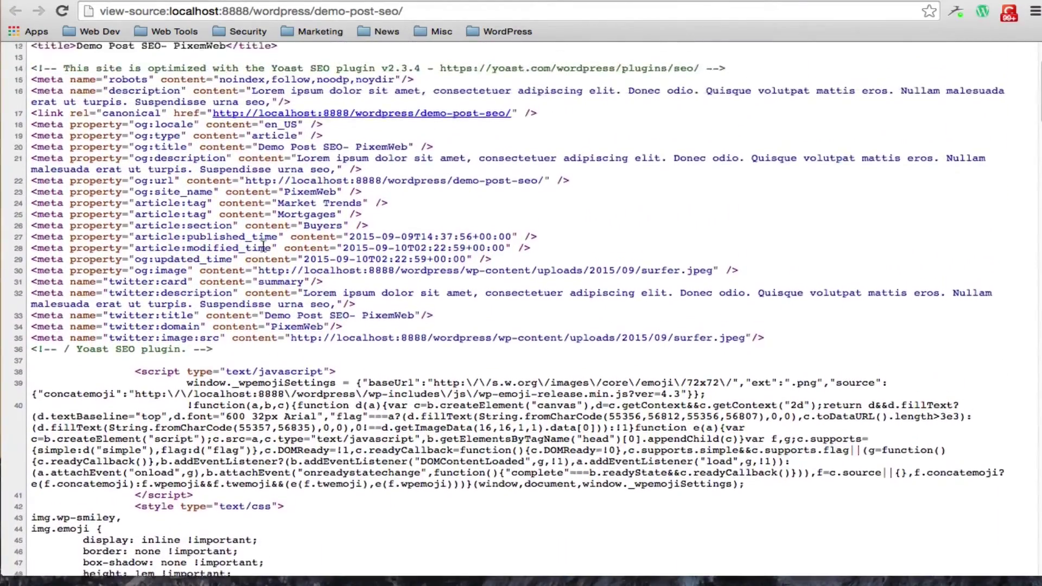
{"action": "scroll", "coordinate": [263, 247], "scroll_direction": "up", "scroll_amount": 4}
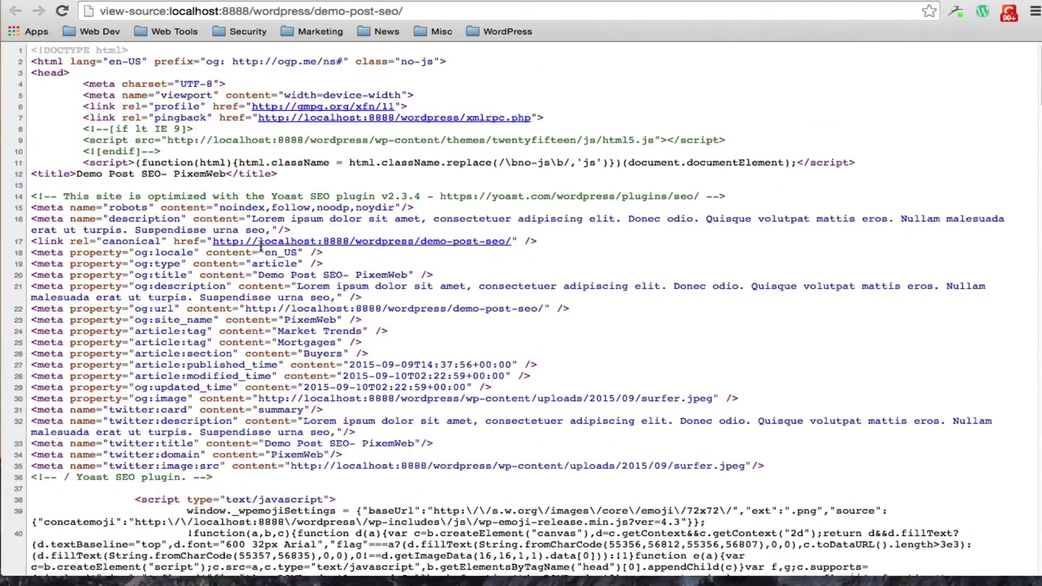
{"action": "scroll", "coordinate": [261, 247], "scroll_direction": "down", "scroll_amount": 1}
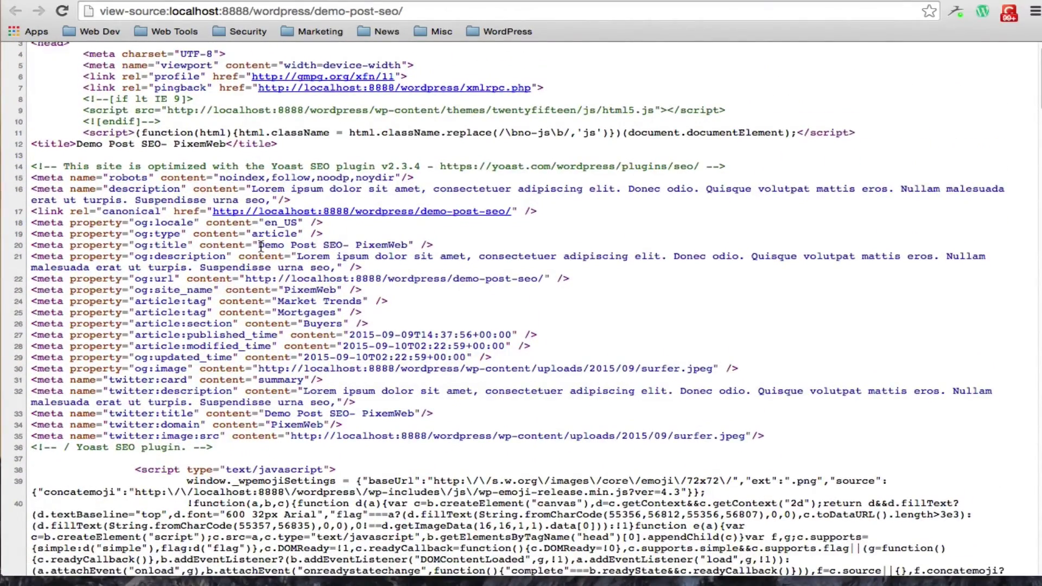
{"action": "scroll", "coordinate": [261, 247], "scroll_direction": "down", "scroll_amount": 1}
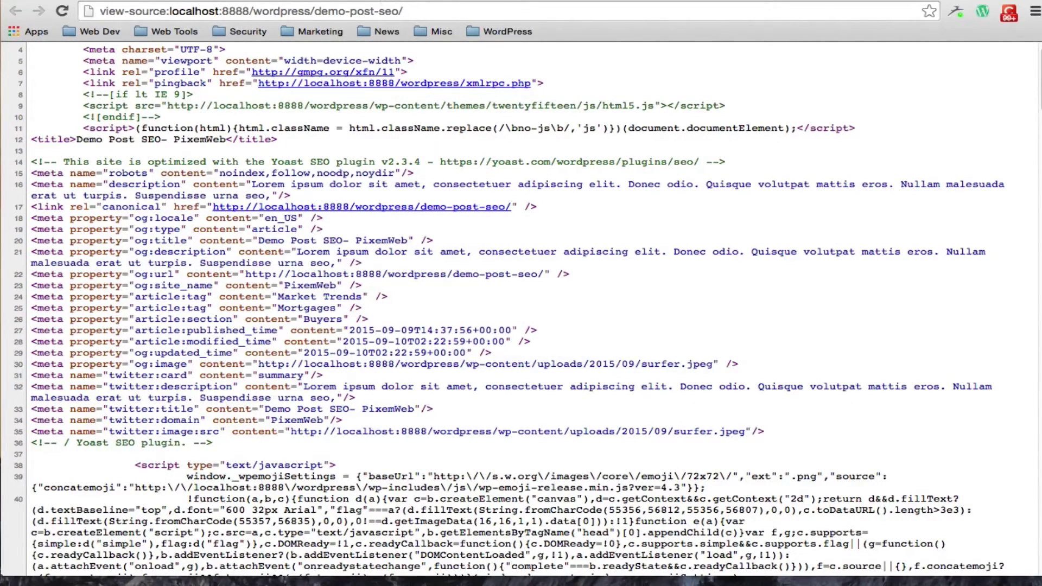
Return from the page source to the published post and open the site's admin dashboard.
{"action": "left_click", "coordinate": [386, 1]}
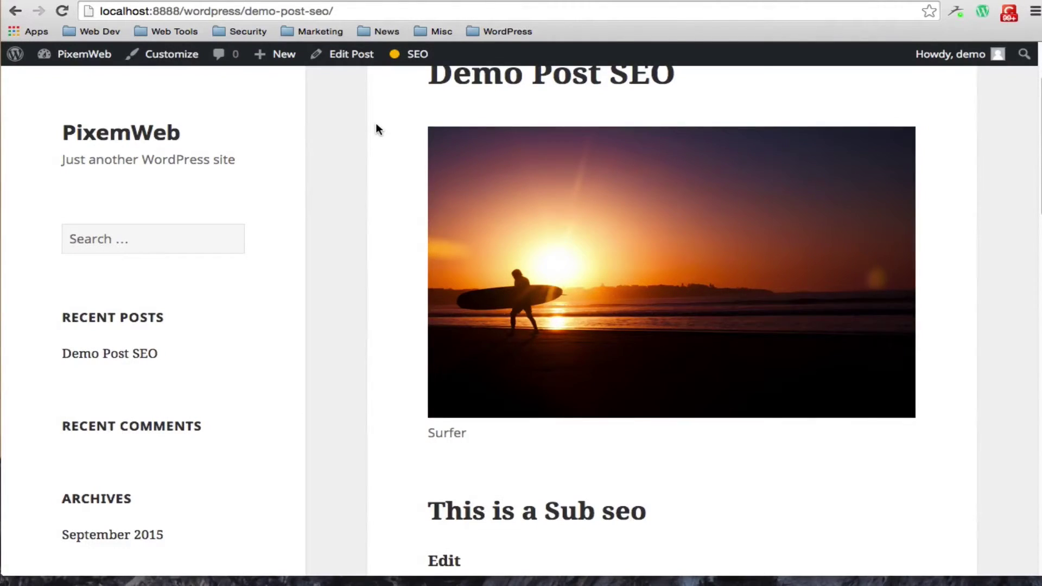
{"action": "scroll", "coordinate": [376, 124], "scroll_direction": "up", "scroll_amount": 3}
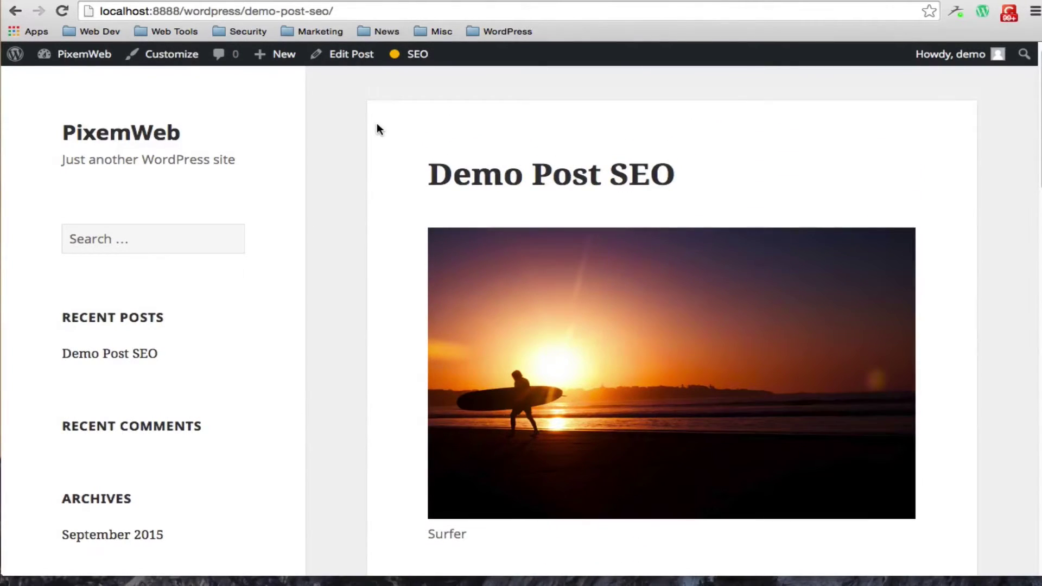
{"action": "scroll", "coordinate": [377, 125], "scroll_direction": "up", "scroll_amount": 1}
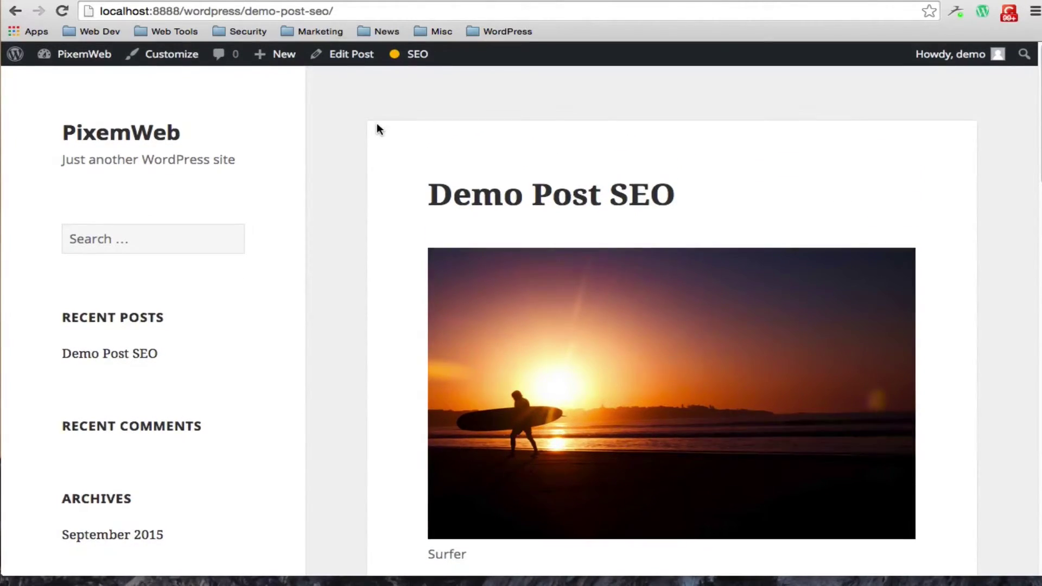
{"action": "mouse_move", "coordinate": [82, 54]}
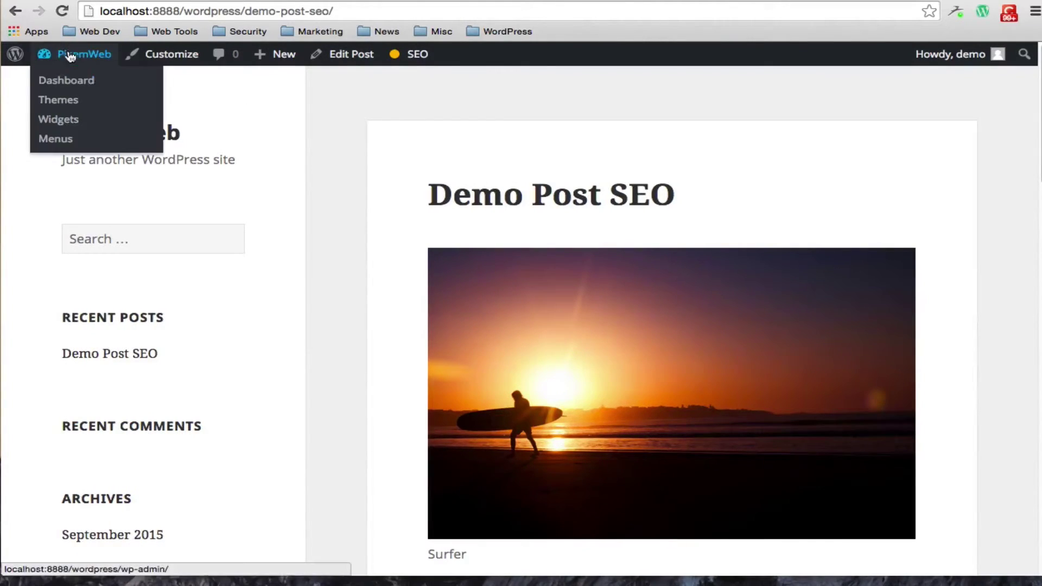
{"action": "left_click", "coordinate": [79, 82]}
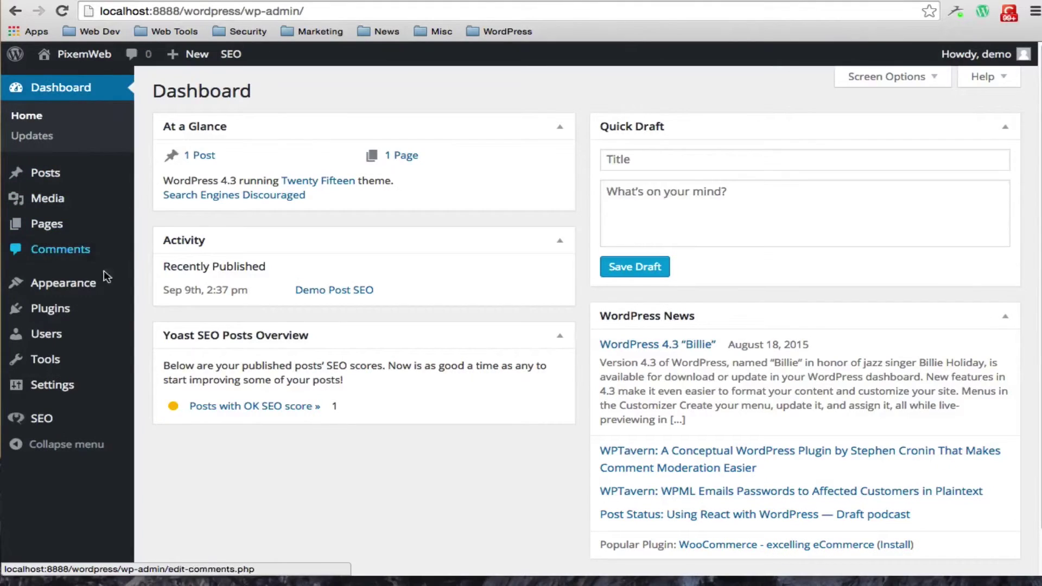
Search for "yoast seo" among the plugins available to add to the site.
{"action": "mouse_move", "coordinate": [77, 307]}
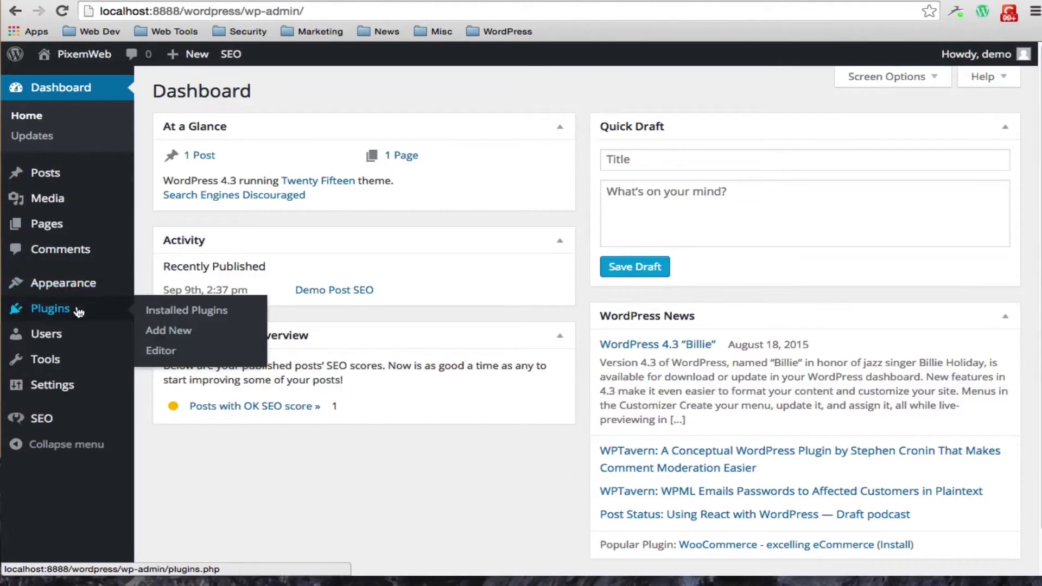
{"action": "left_click", "coordinate": [174, 333]}
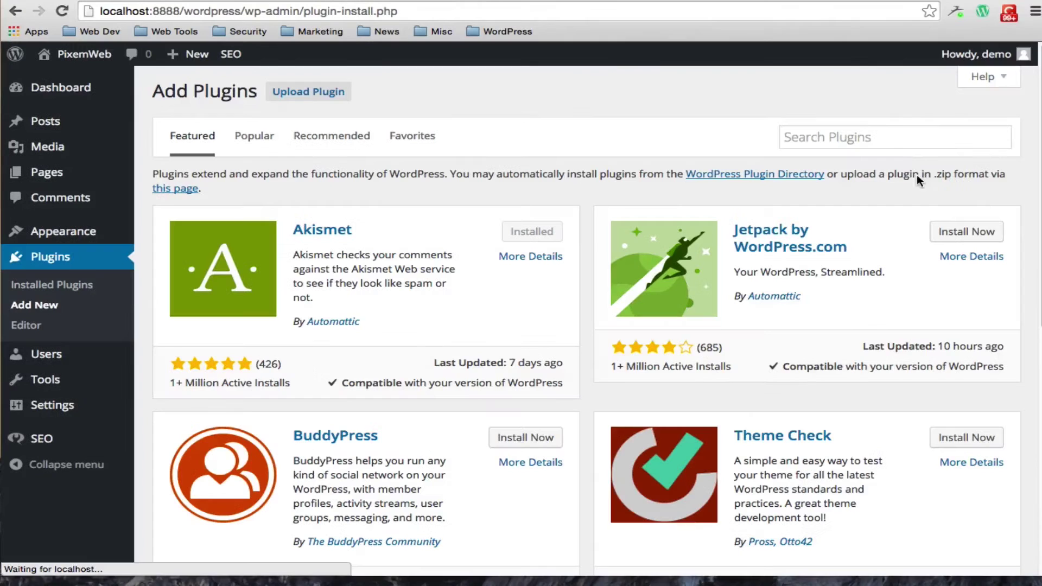
{"action": "left_click", "coordinate": [817, 137]}
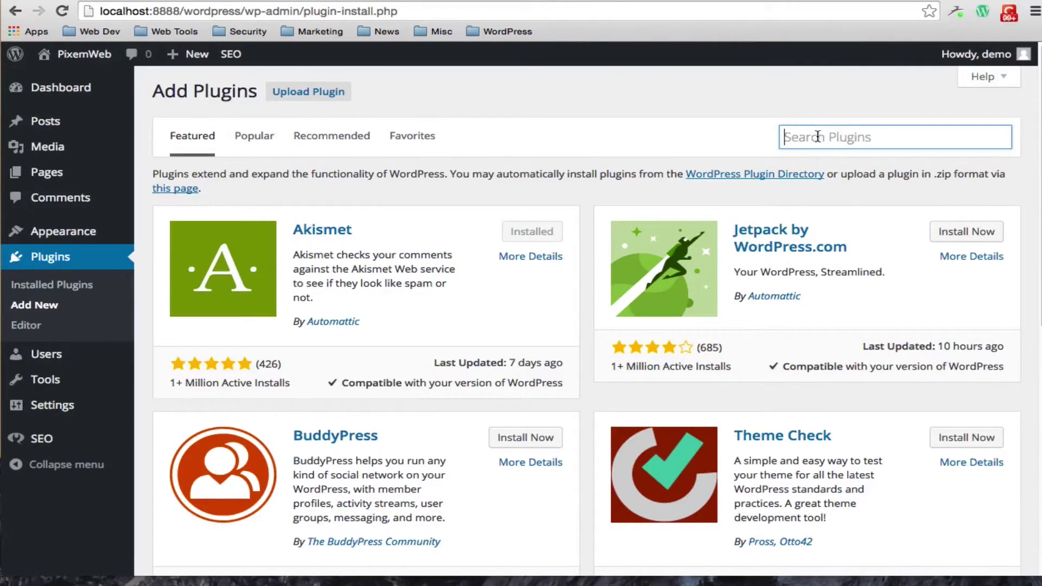
{"action": "type", "text": "yoast s"}
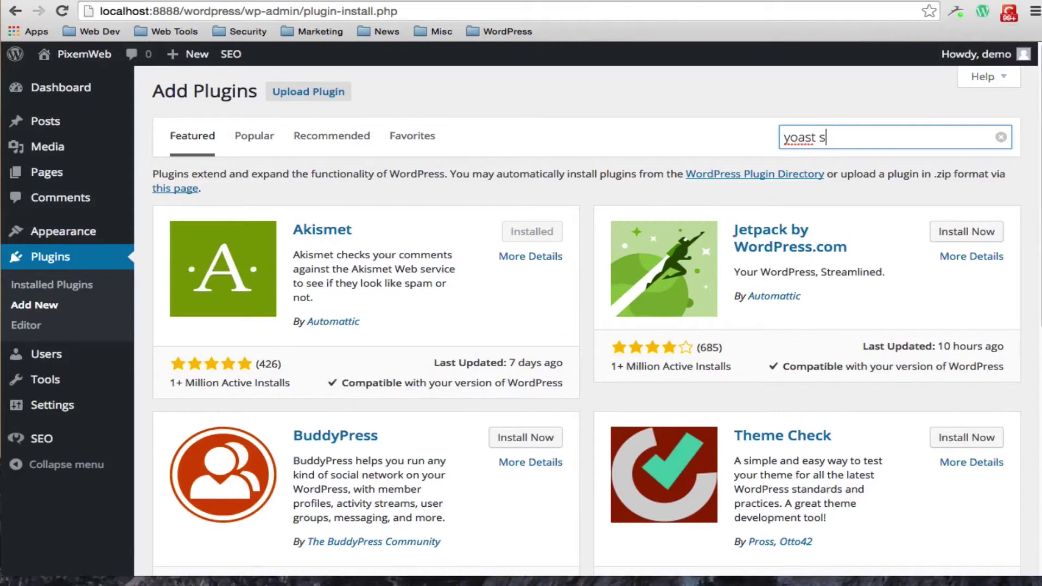
{"action": "type", "text": "eo"}
{"action": "key", "text": "Return"}
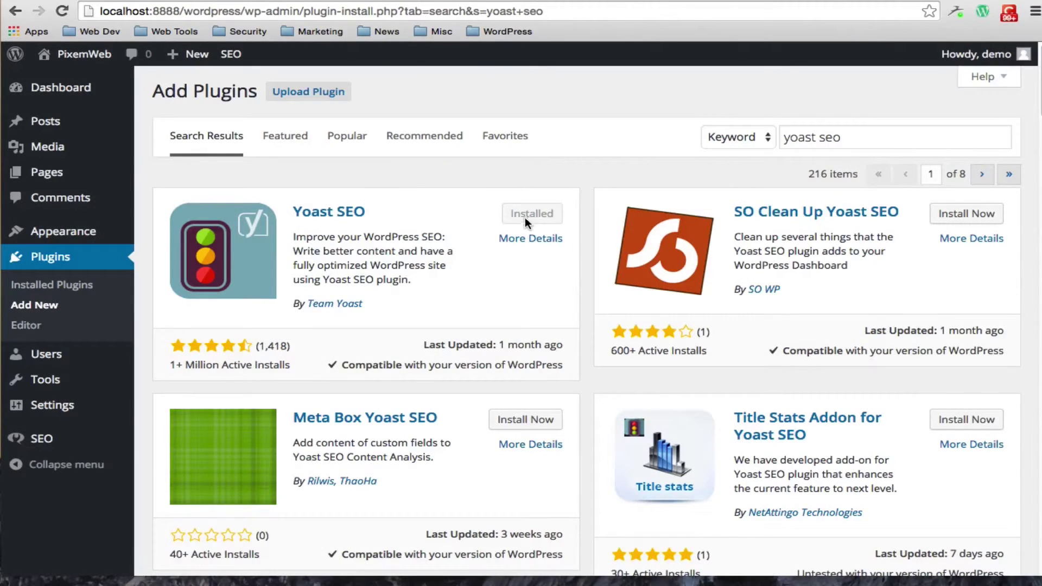
Open the Yoast SEO general settings and review the General, Your Info, Webmaster Tools and Security sections.
{"action": "mouse_move", "coordinate": [42, 442]}
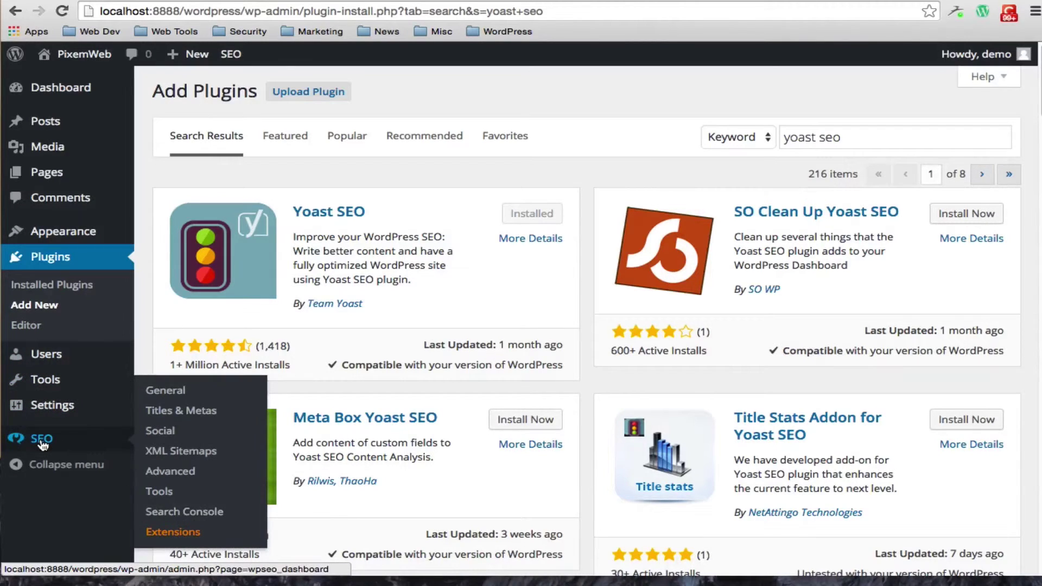
{"action": "left_click", "coordinate": [42, 440]}
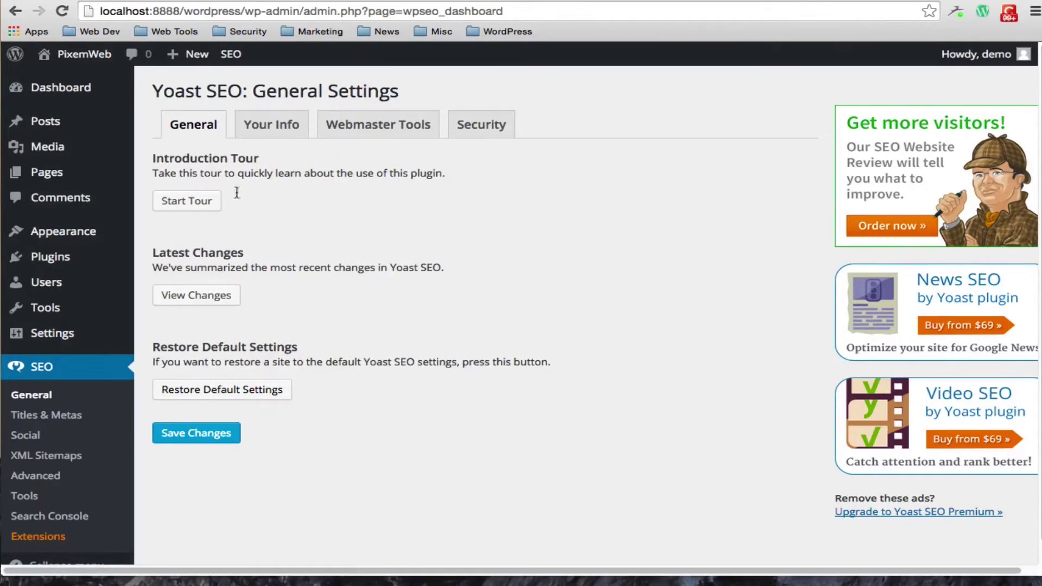
{"action": "scroll", "coordinate": [82, 380], "scroll_direction": "down", "scroll_amount": 2}
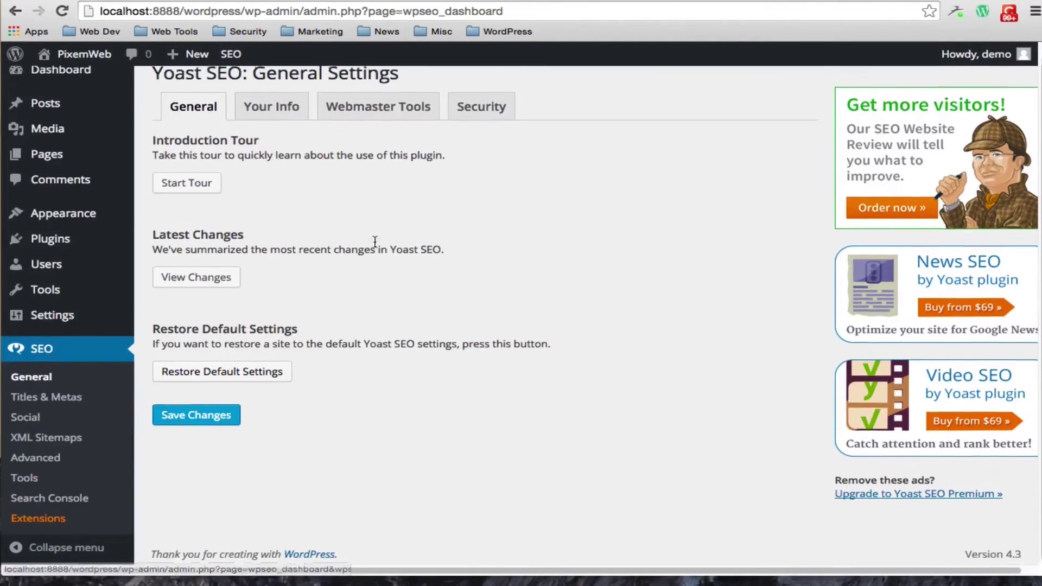
{"action": "scroll", "coordinate": [280, 135], "scroll_direction": "up", "scroll_amount": 1}
{"action": "left_click", "coordinate": [276, 126]}
{"action": "left_click", "coordinate": [350, 128]}
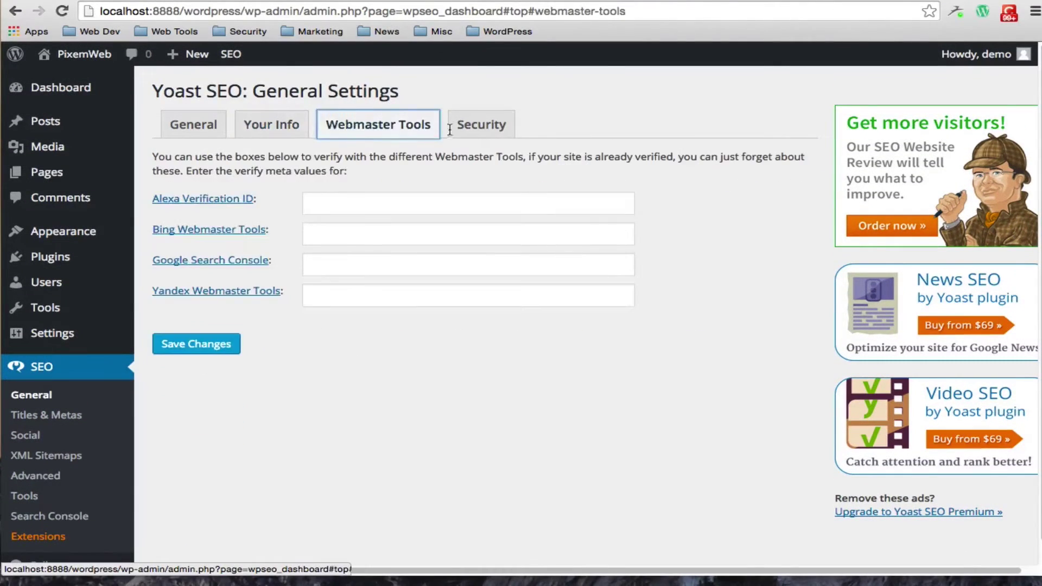
{"action": "left_click", "coordinate": [498, 126]}
{"action": "left_click", "coordinate": [377, 129]}
{"action": "left_click", "coordinate": [293, 131]}
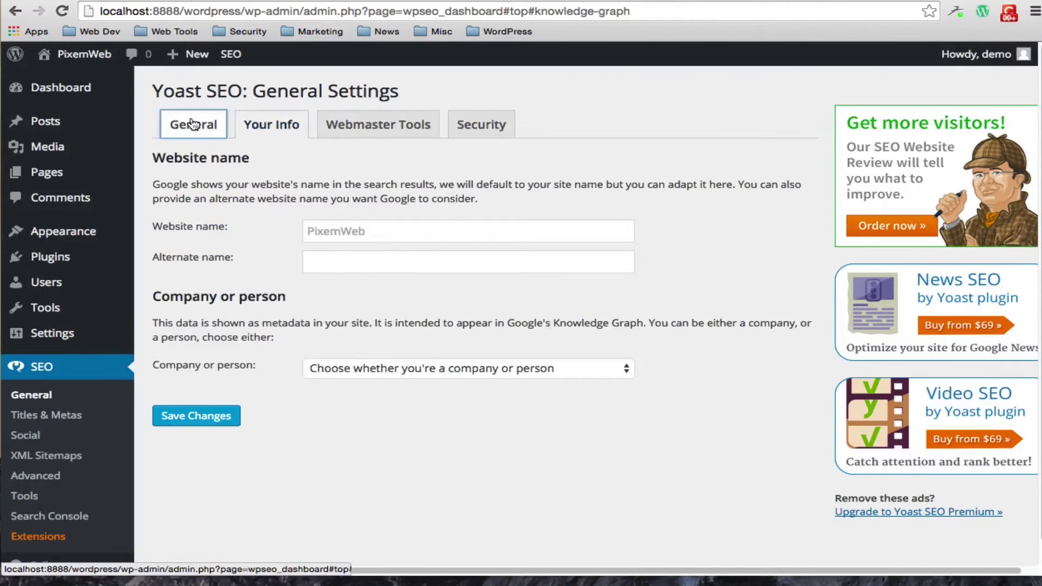
{"action": "left_click", "coordinate": [200, 123]}
{"action": "left_click", "coordinate": [262, 122]}
{"action": "left_click", "coordinate": [379, 125]}
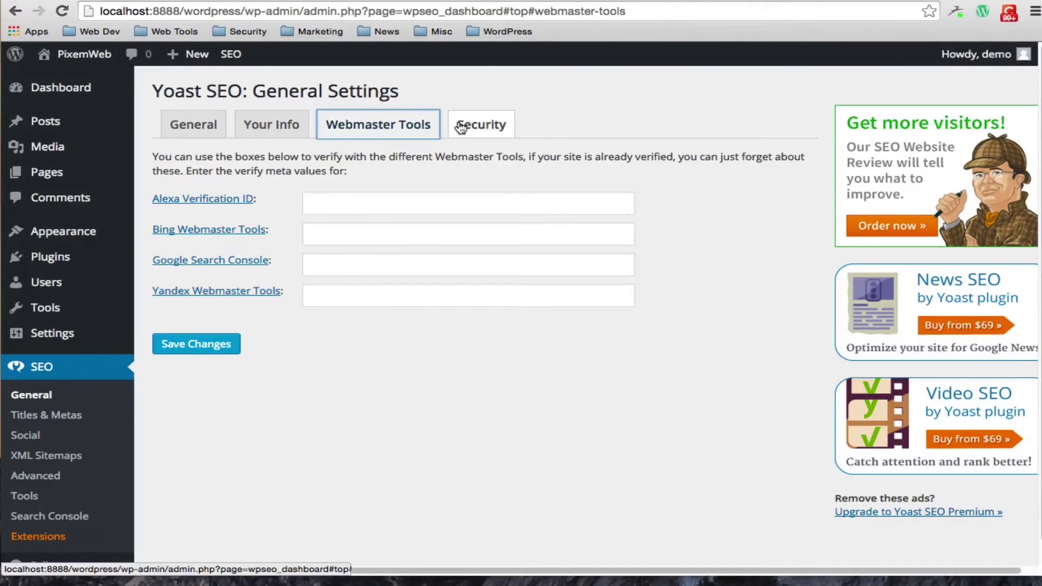